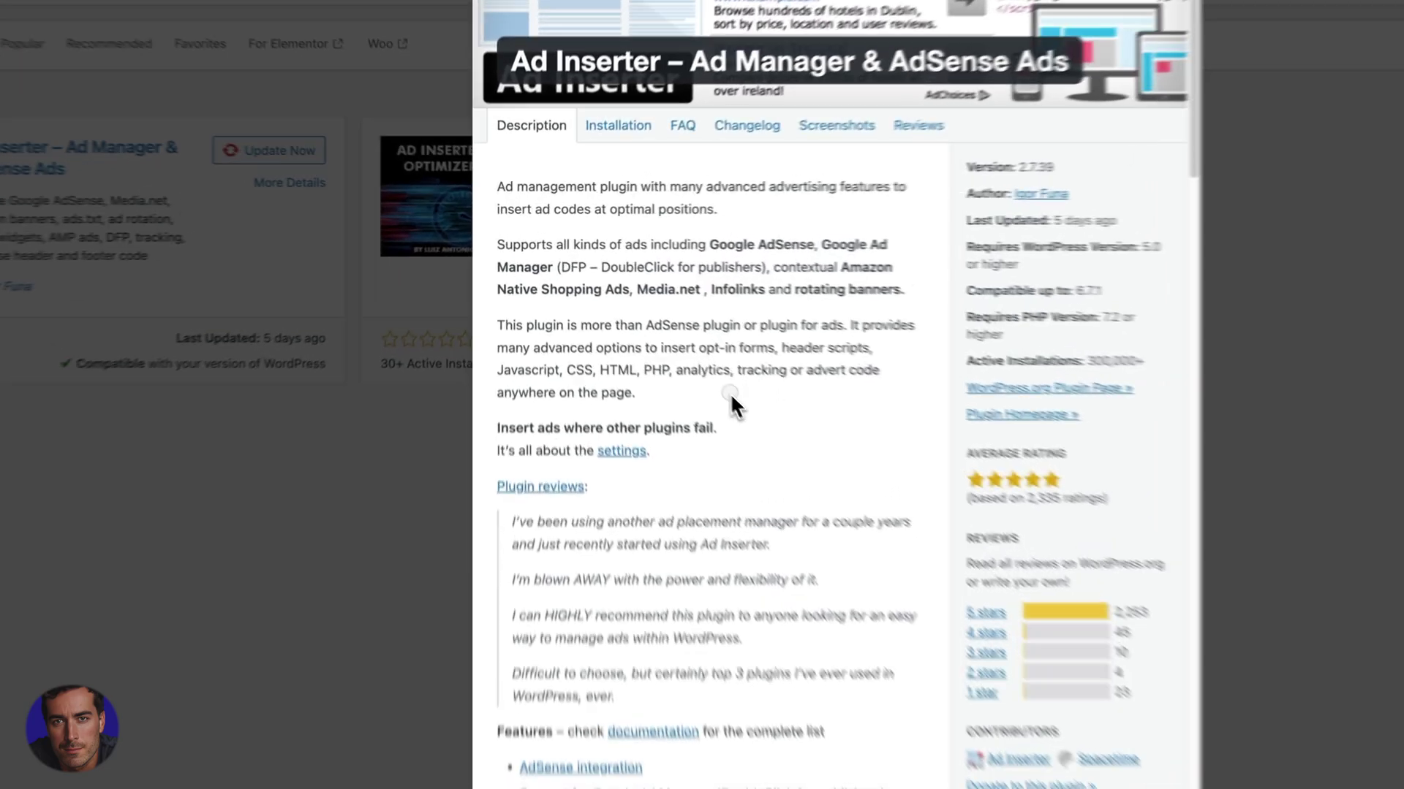
- Close the Ad Inserter – Ad Manager & AdSense Ads details popup in the 'adinserter' search results
{"action": "left_click_drag", "start_coordinate": [585, 319], "coordinate": [528, 292]}
{"action": "left_click", "coordinate": [627, 307]}
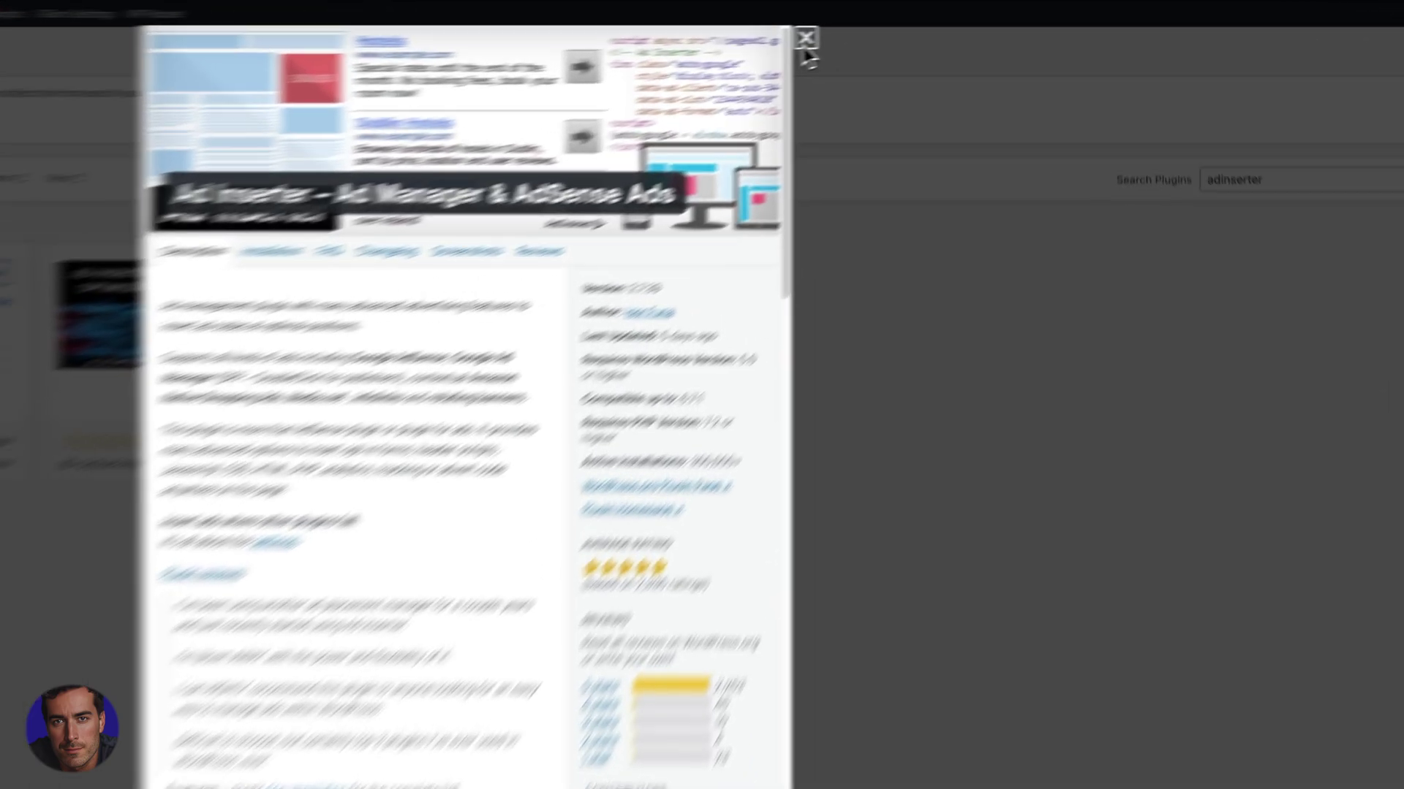
{"action": "left_click", "coordinate": [923, 26]}
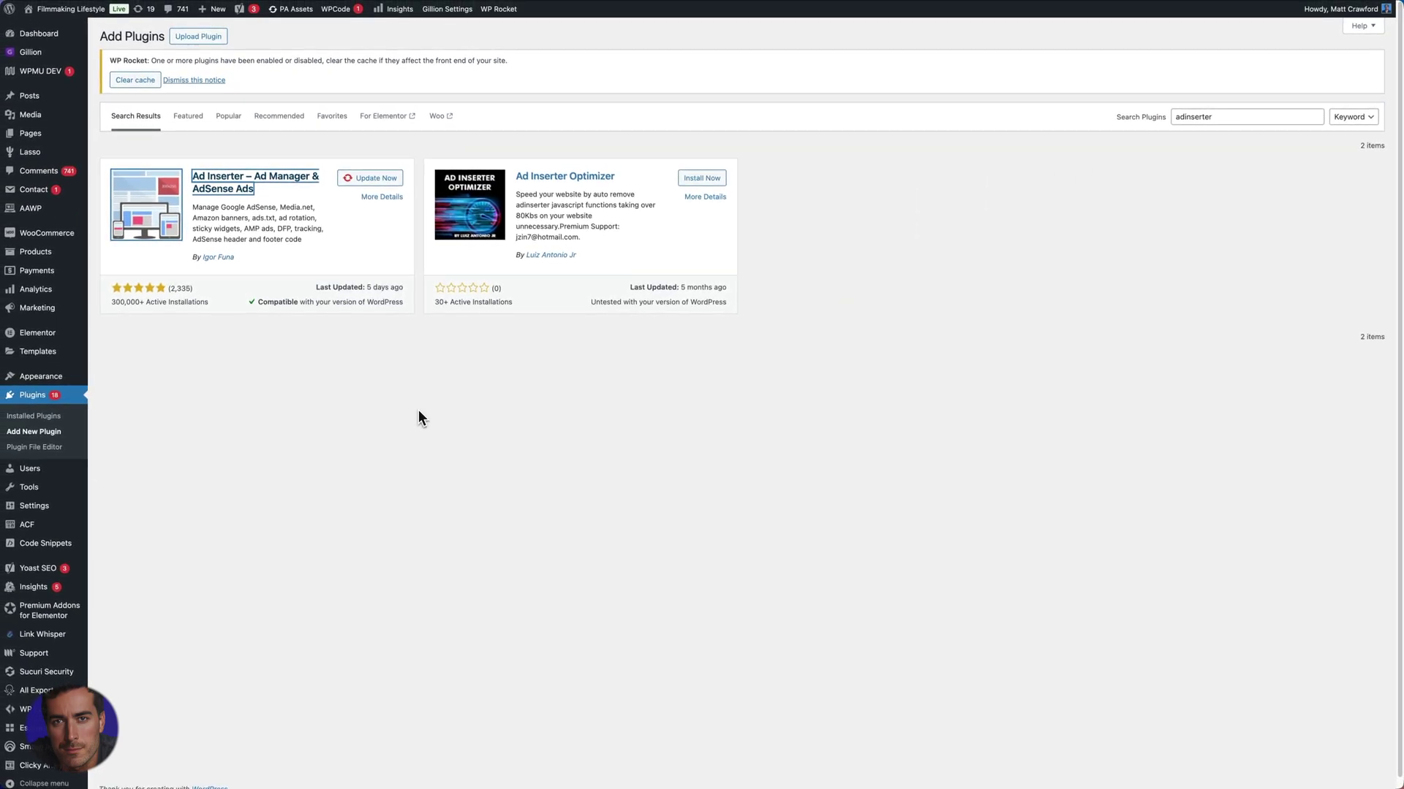
- Scroll through the live British movies post to inspect the banner ads between film sections
{"action": "left_click", "coordinate": [383, 14]}
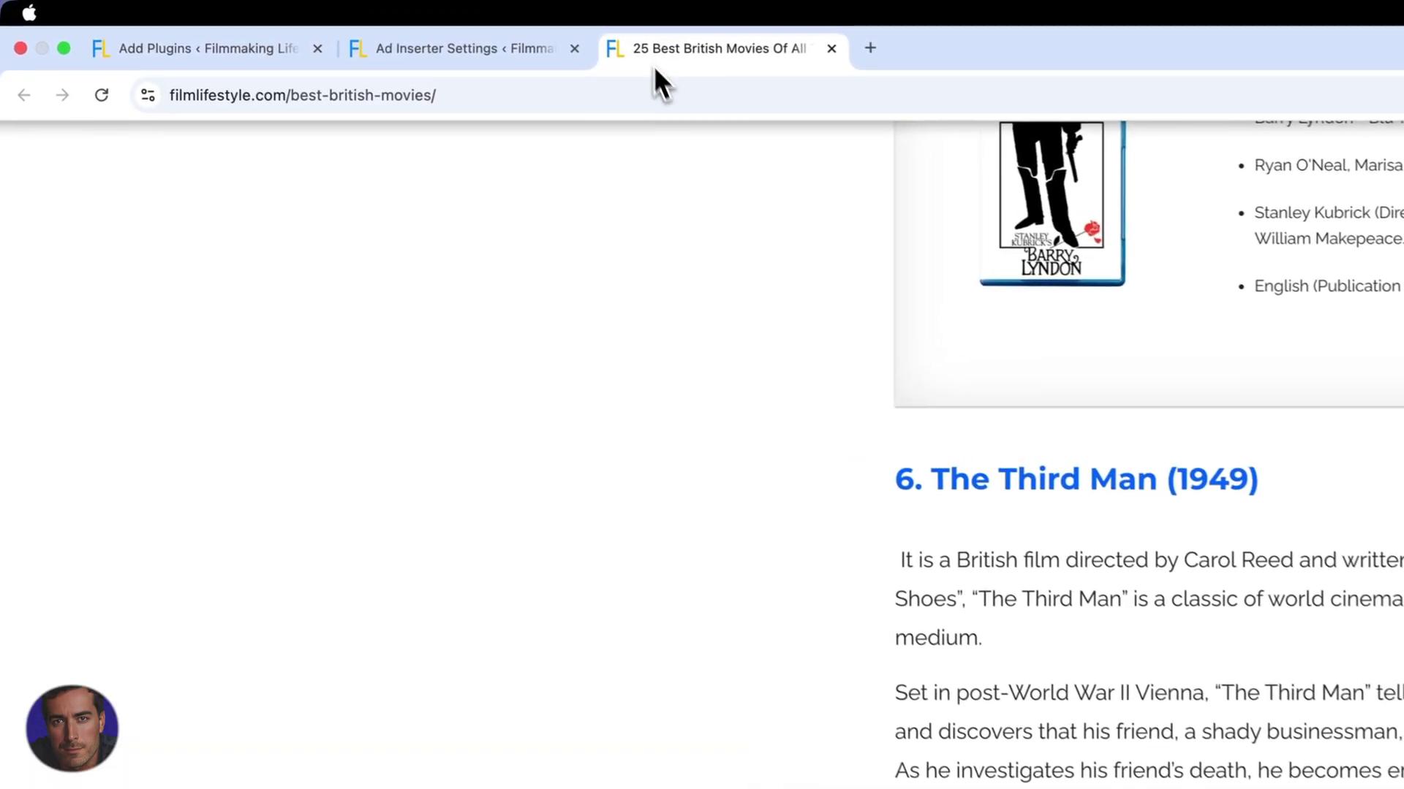
{"action": "scroll", "coordinate": [643, 541], "scroll_direction": "up", "scroll_amount": 20}
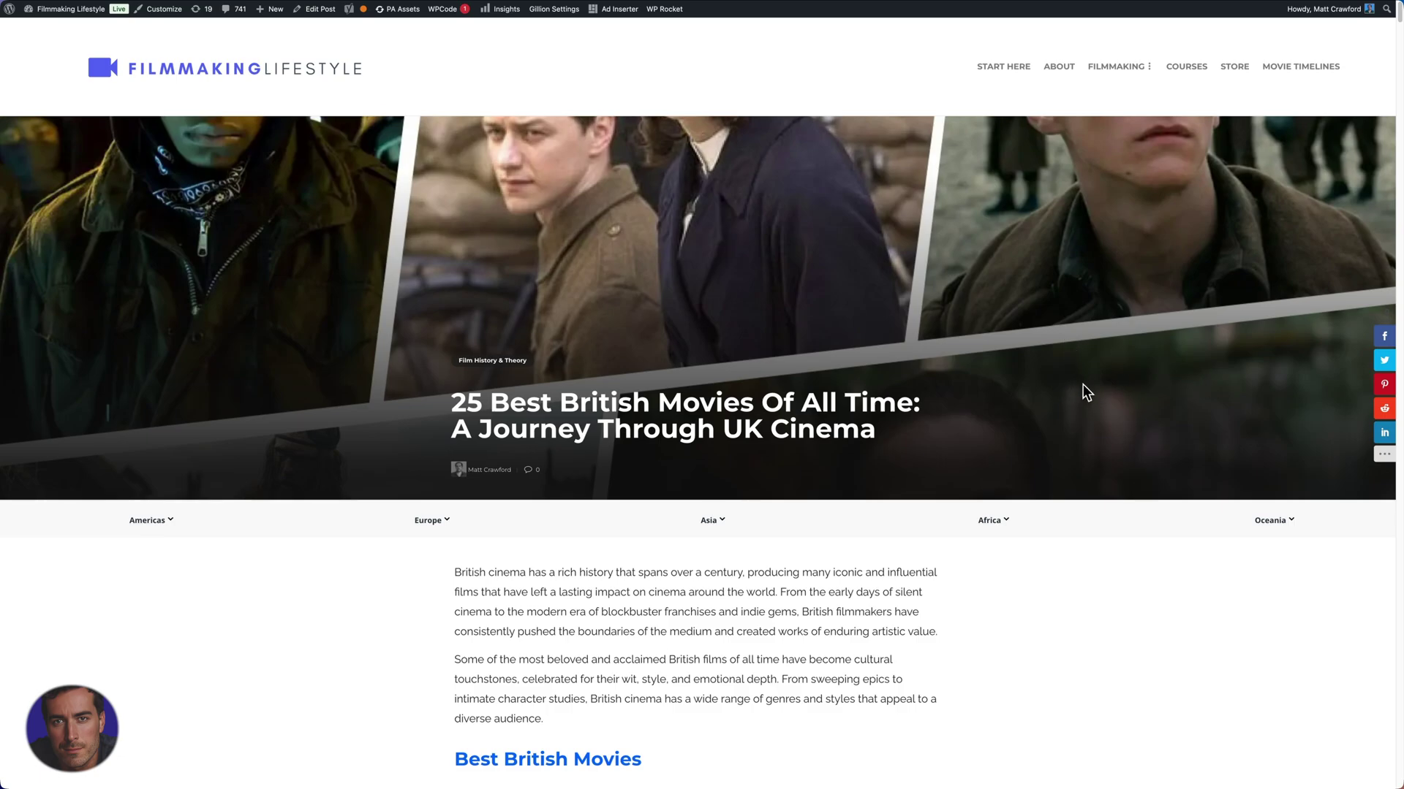
{"action": "scroll", "coordinate": [1082, 392], "scroll_direction": "down", "scroll_amount": 4}
{"action": "scroll", "coordinate": [1102, 396], "scroll_direction": "down", "scroll_amount": 15}
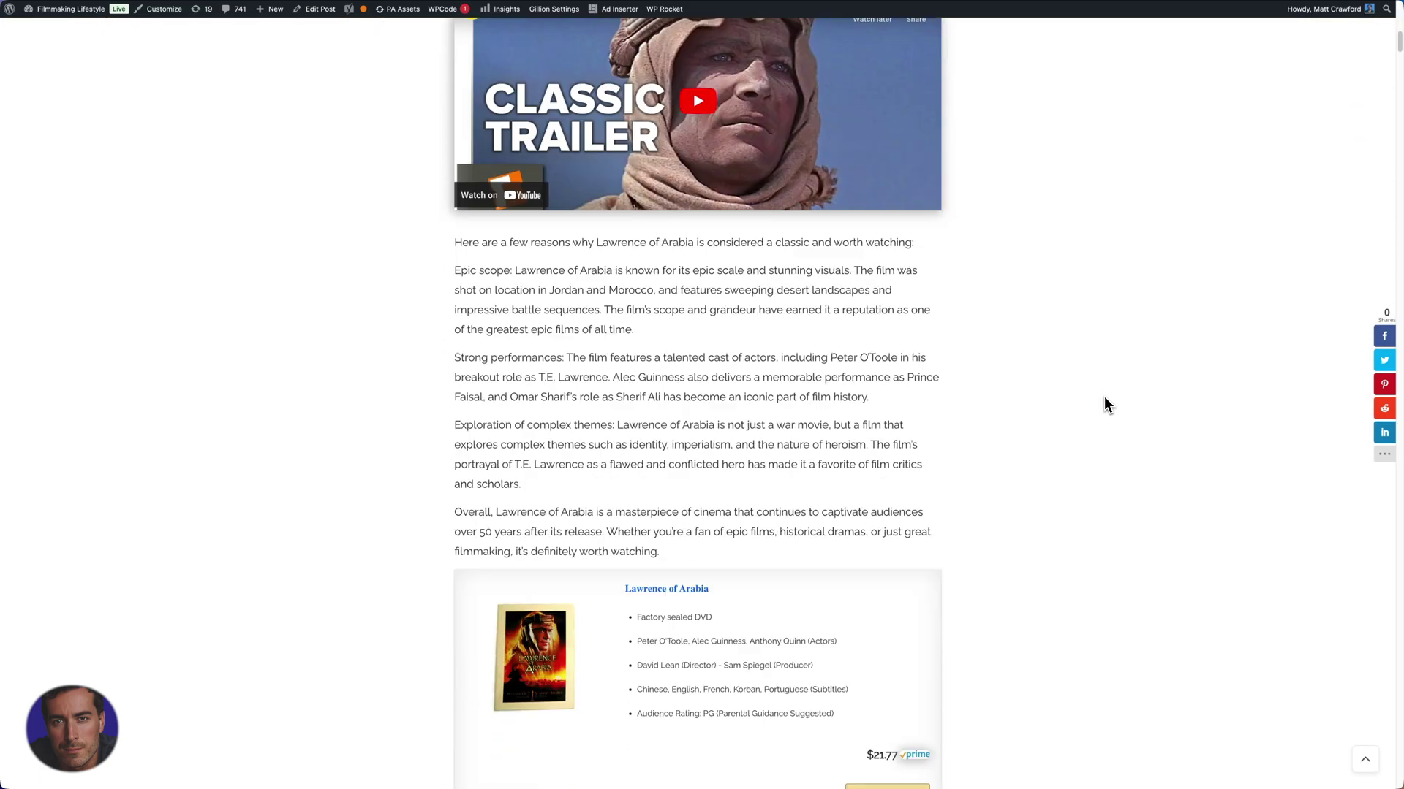
{"action": "scroll", "coordinate": [1104, 402], "scroll_direction": "down", "scroll_amount": 11}
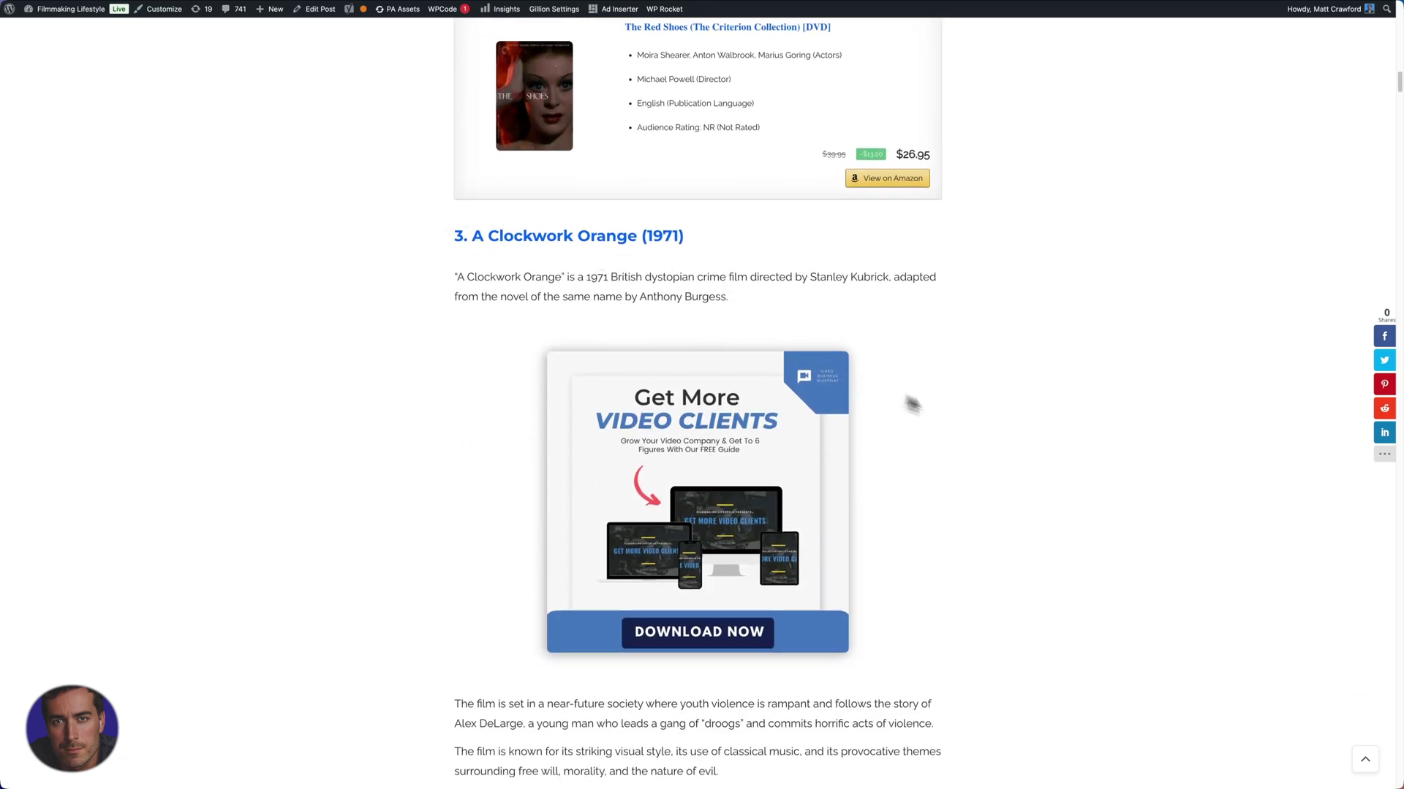
{"action": "scroll", "coordinate": [1067, 511], "scroll_direction": "down", "scroll_amount": 1}
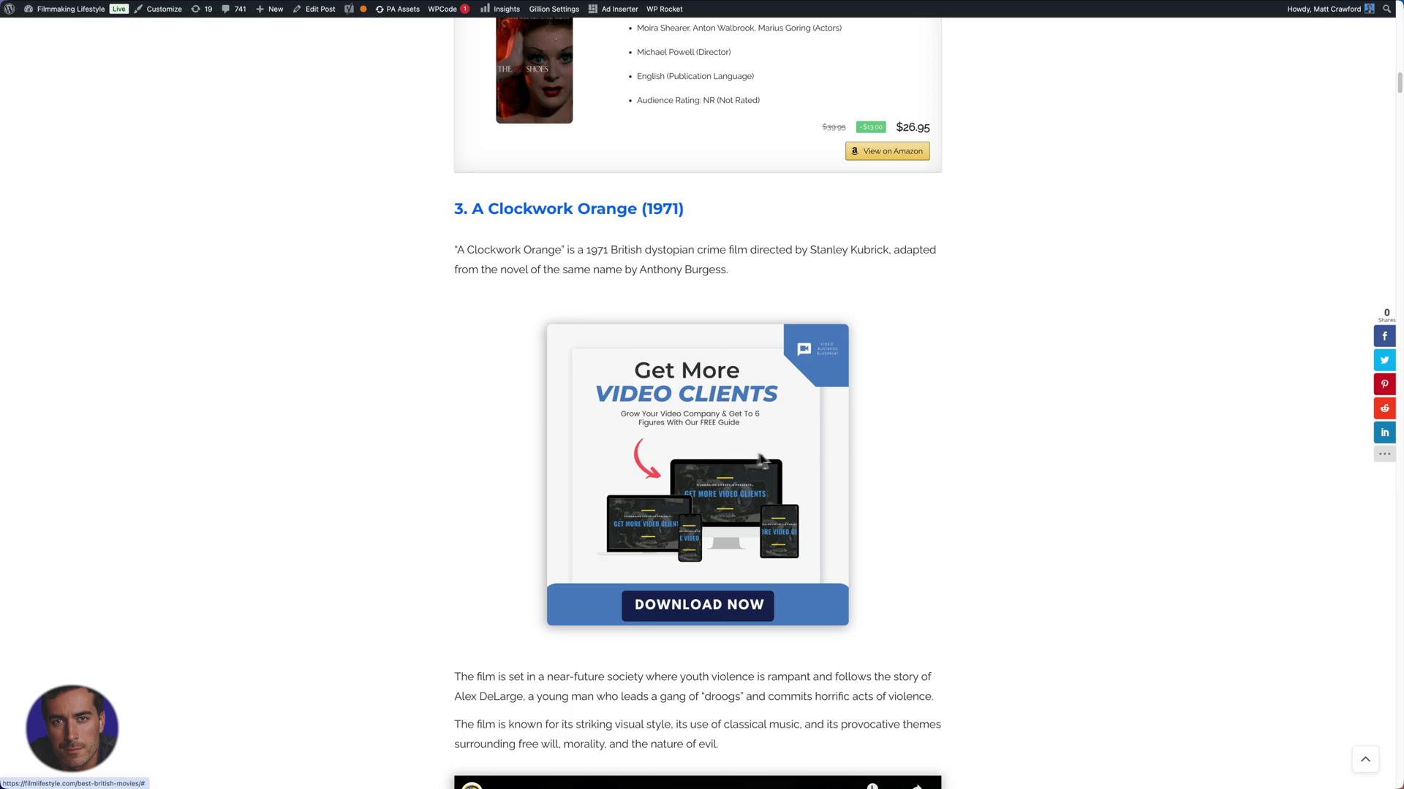
{"action": "scroll", "coordinate": [1140, 512], "scroll_direction": "down", "scroll_amount": 1}
{"action": "scroll", "coordinate": [972, 431], "scroll_direction": "down", "scroll_amount": 3}
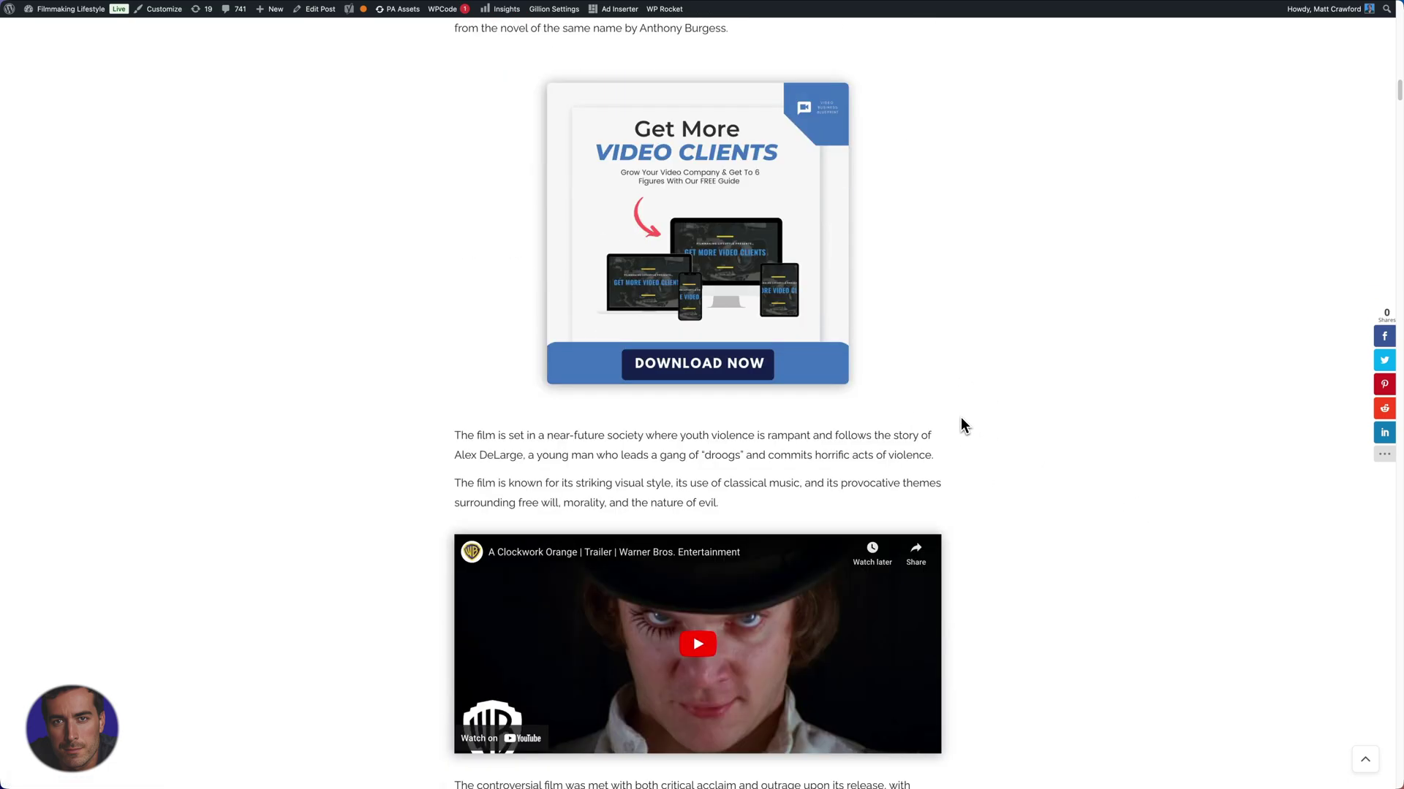
{"action": "scroll", "coordinate": [1032, 445], "scroll_direction": "up", "scroll_amount": 2}
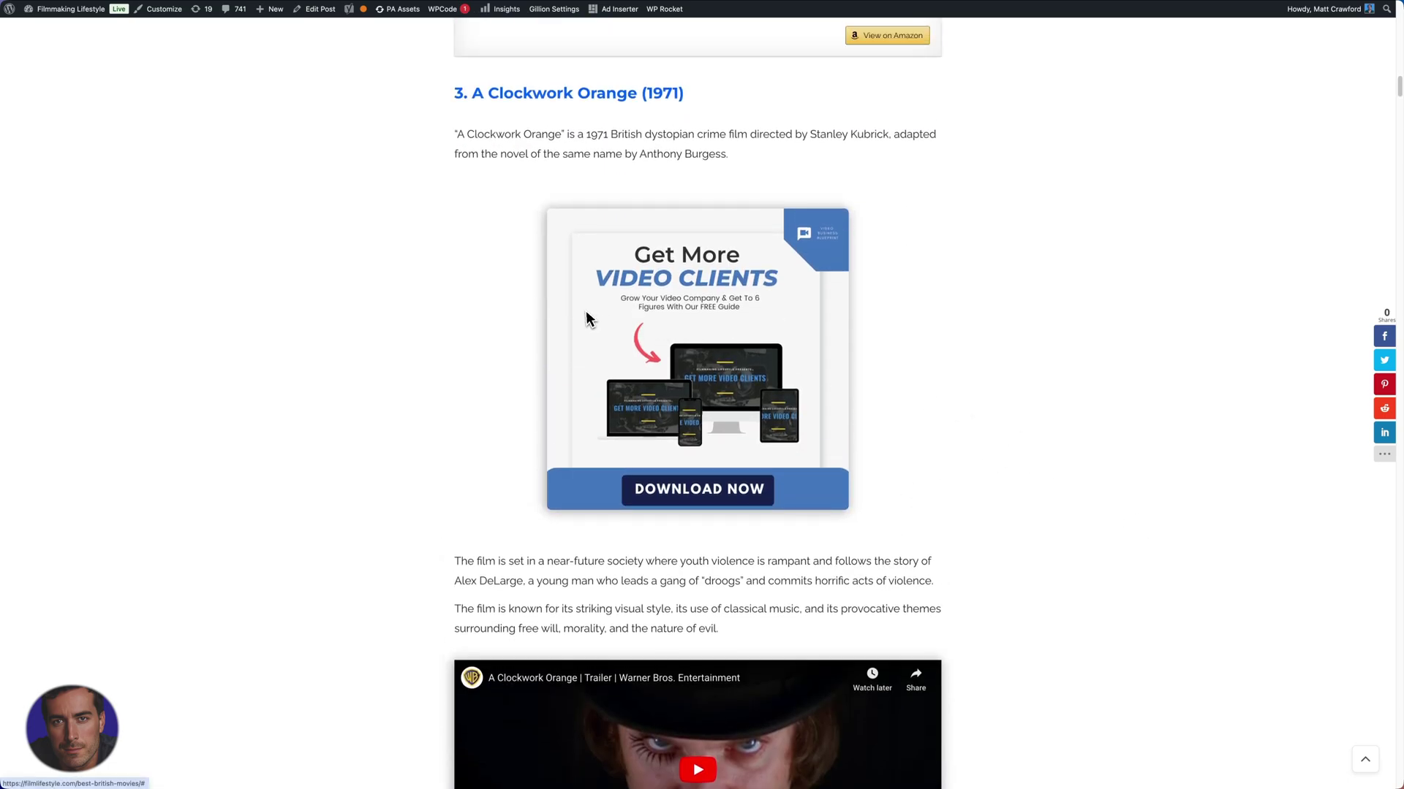
{"action": "scroll", "coordinate": [1121, 404], "scroll_direction": "down", "scroll_amount": 15}
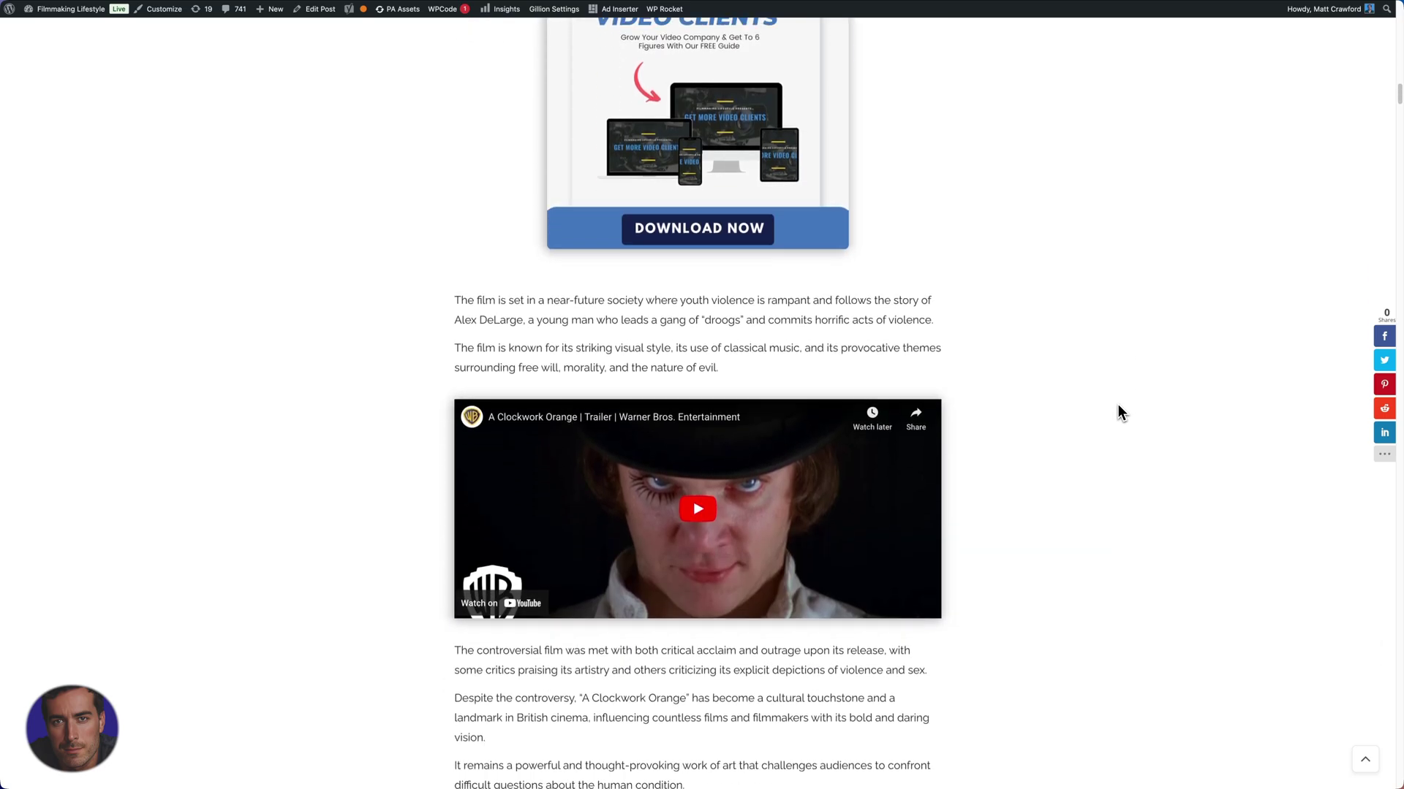
{"action": "scroll", "coordinate": [1117, 405], "scroll_direction": "down", "scroll_amount": 7}
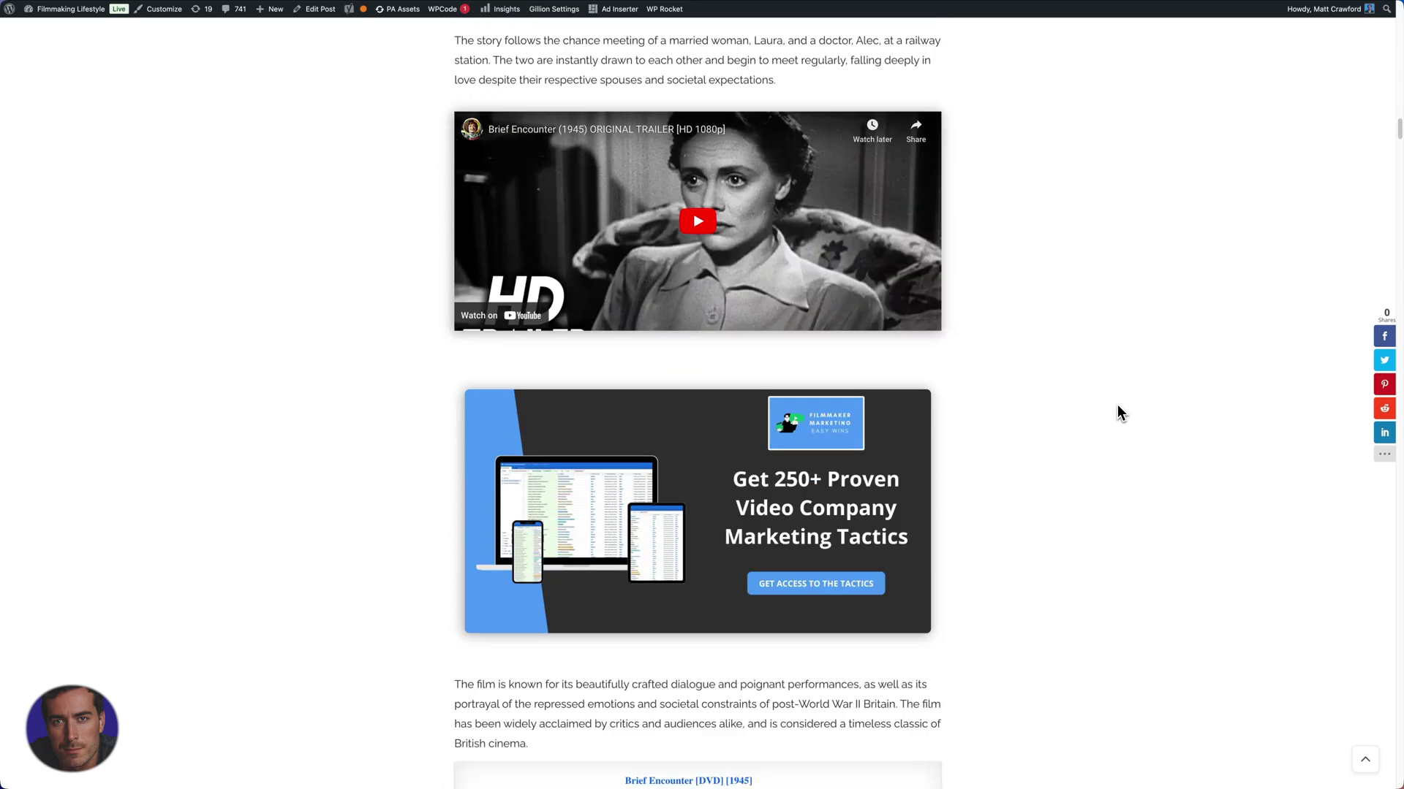
{"action": "scroll", "coordinate": [1200, 436], "scroll_direction": "down", "scroll_amount": 2}
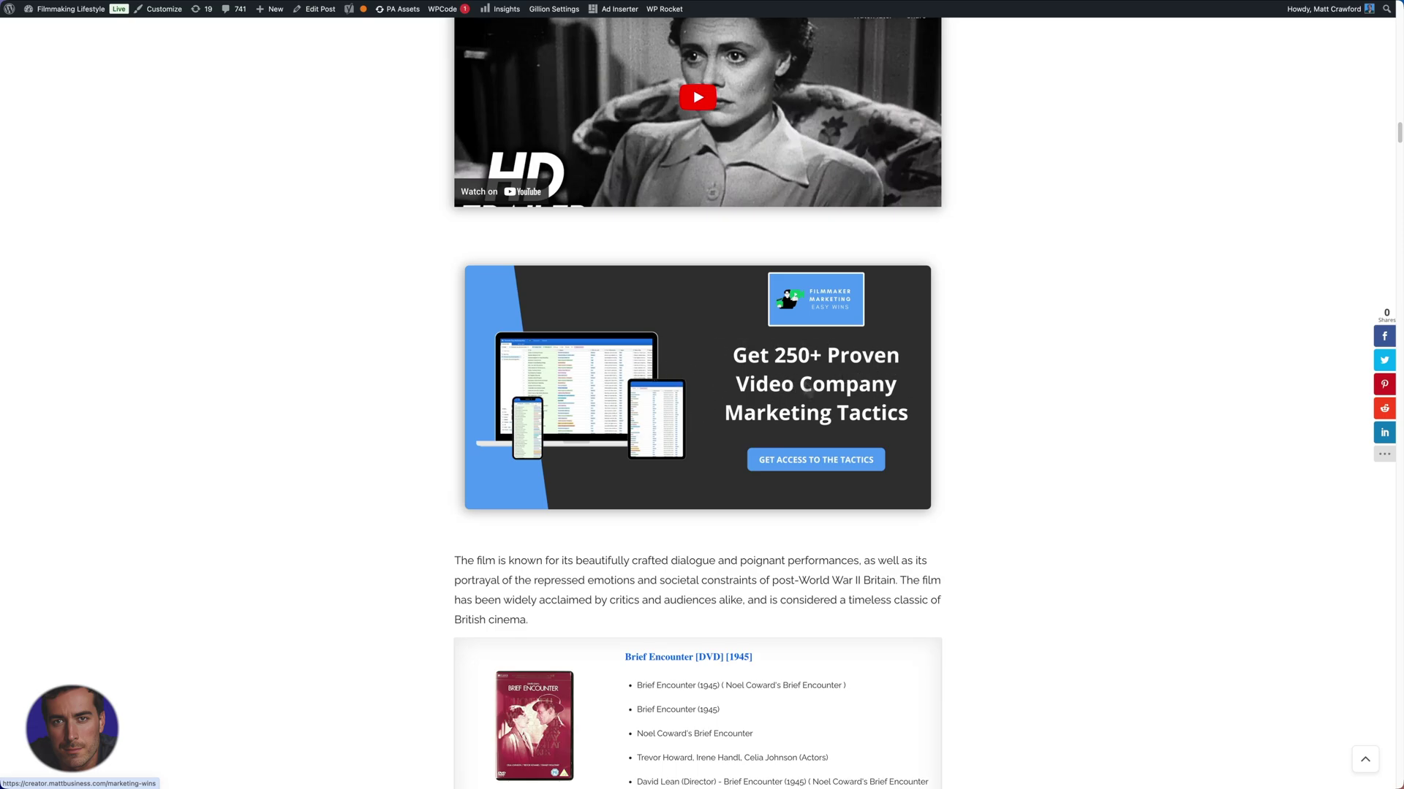
{"action": "scroll", "coordinate": [988, 419], "scroll_direction": "down", "scroll_amount": 20}
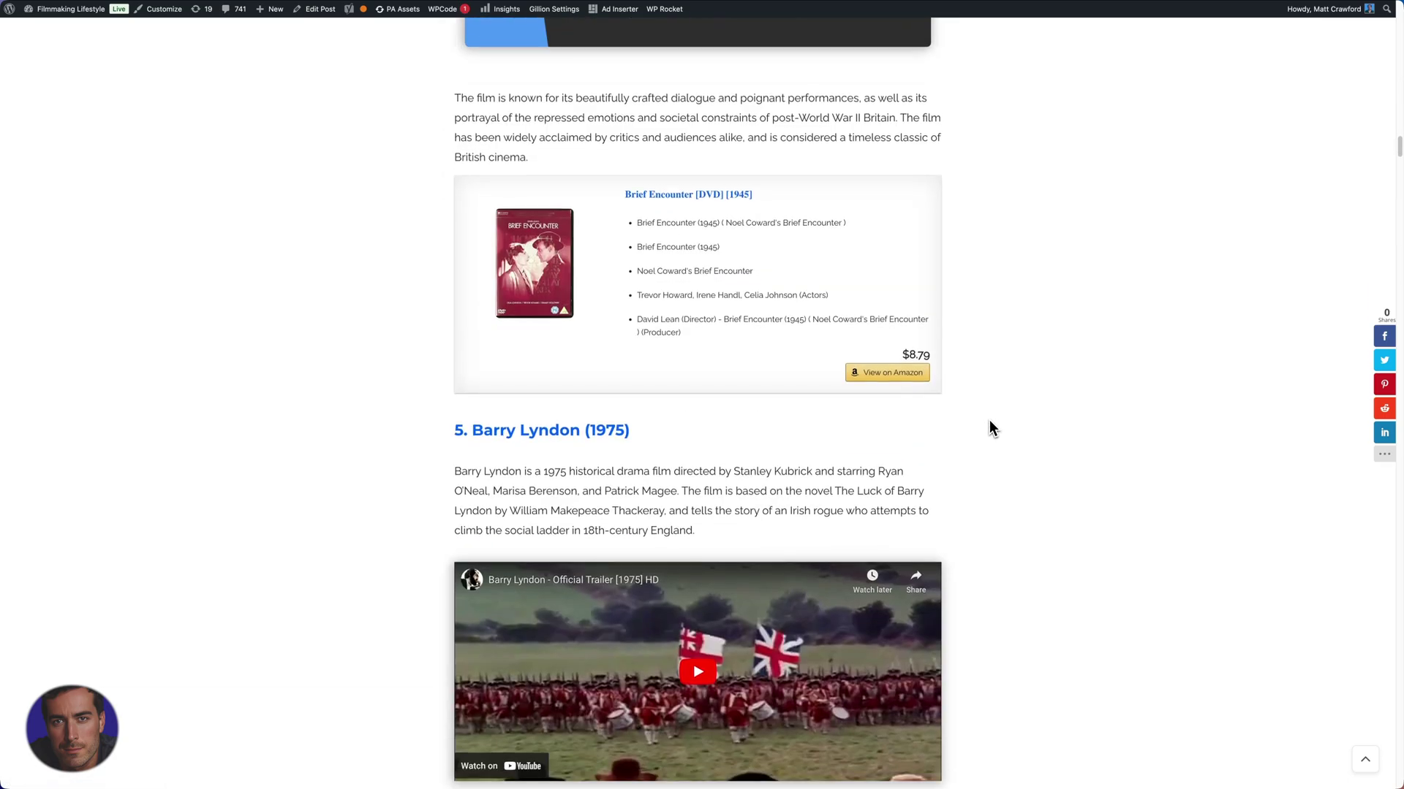
{"action": "scroll", "coordinate": [991, 426], "scroll_direction": "down", "scroll_amount": 15}
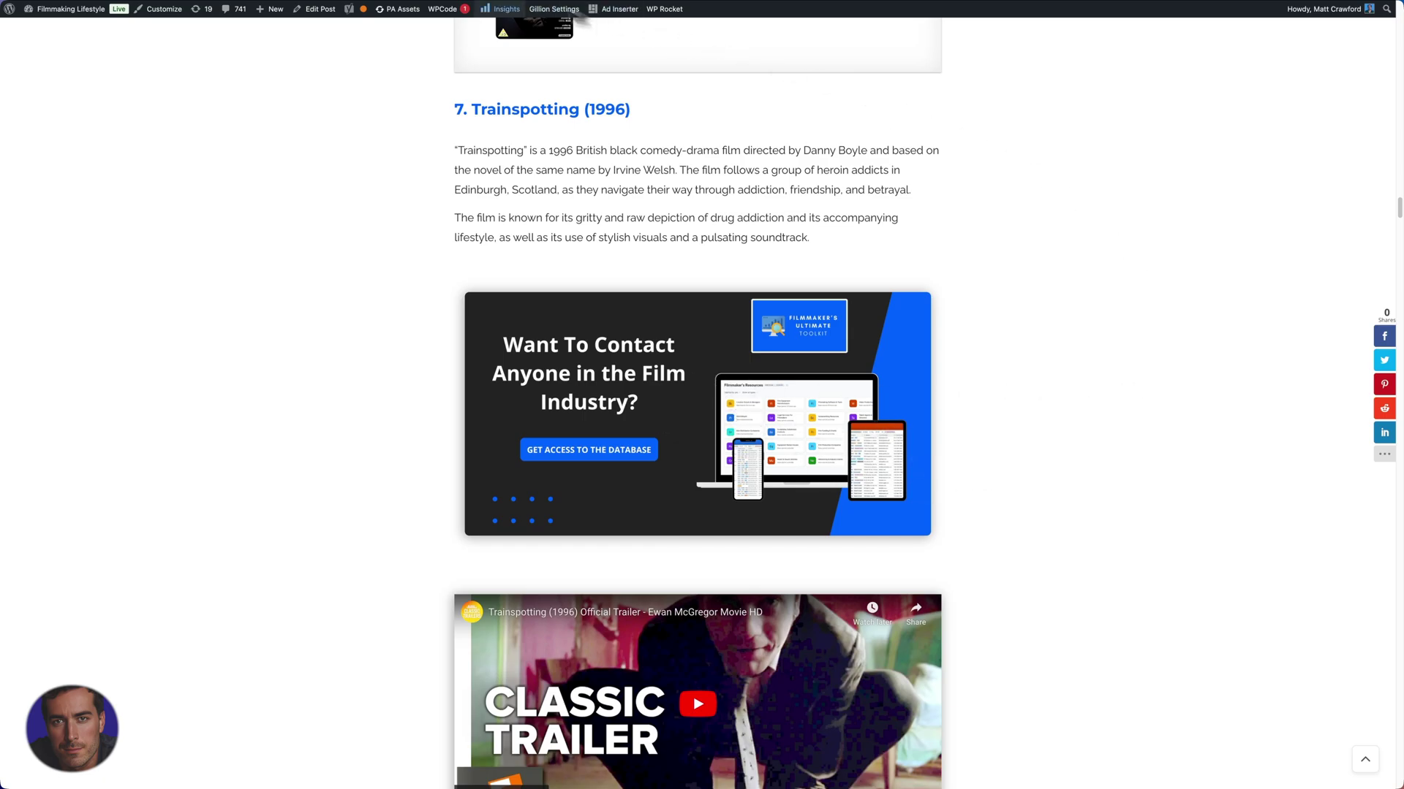
{"action": "left_click", "coordinate": [183, 20]}
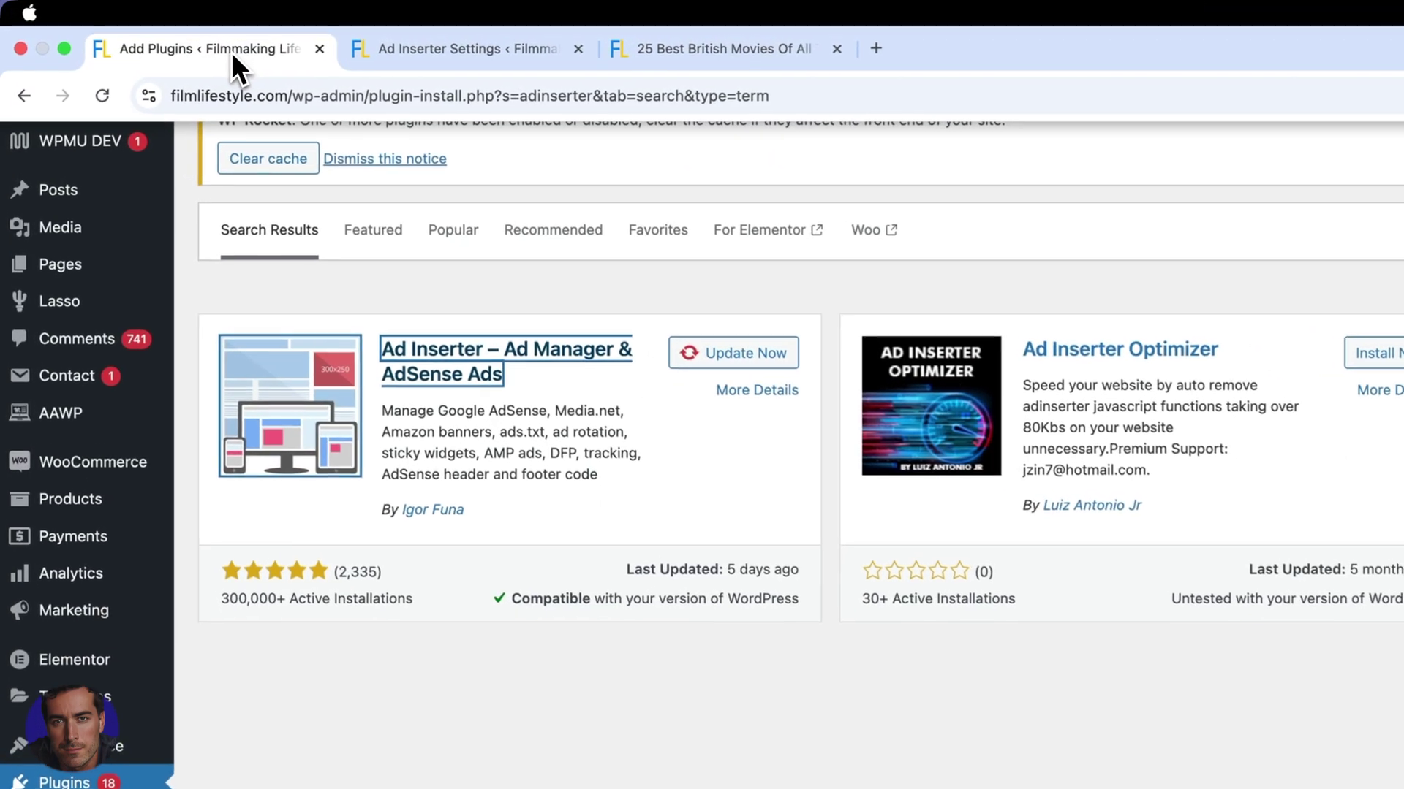
{"action": "left_click", "coordinate": [366, 44]}
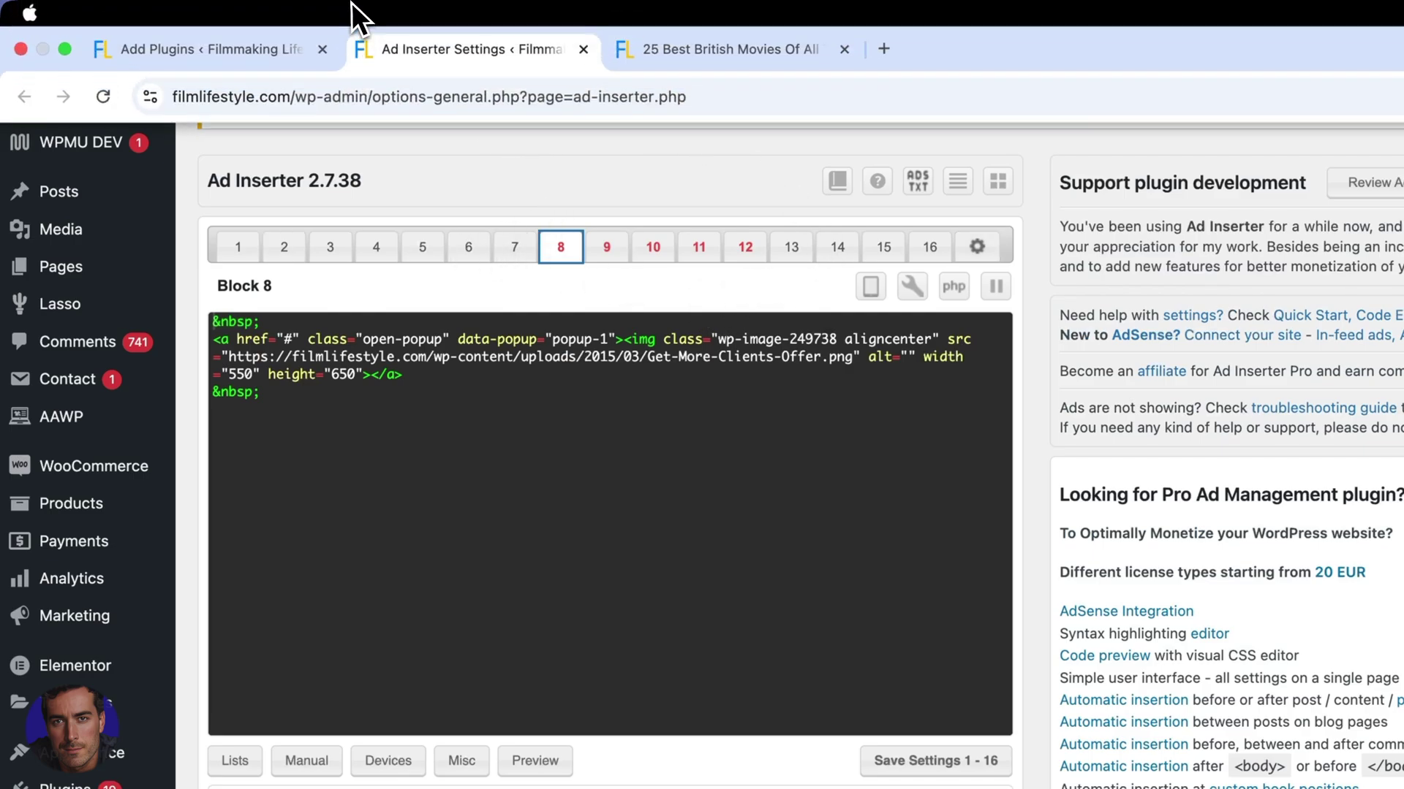
{"action": "left_click", "coordinate": [253, 44]}
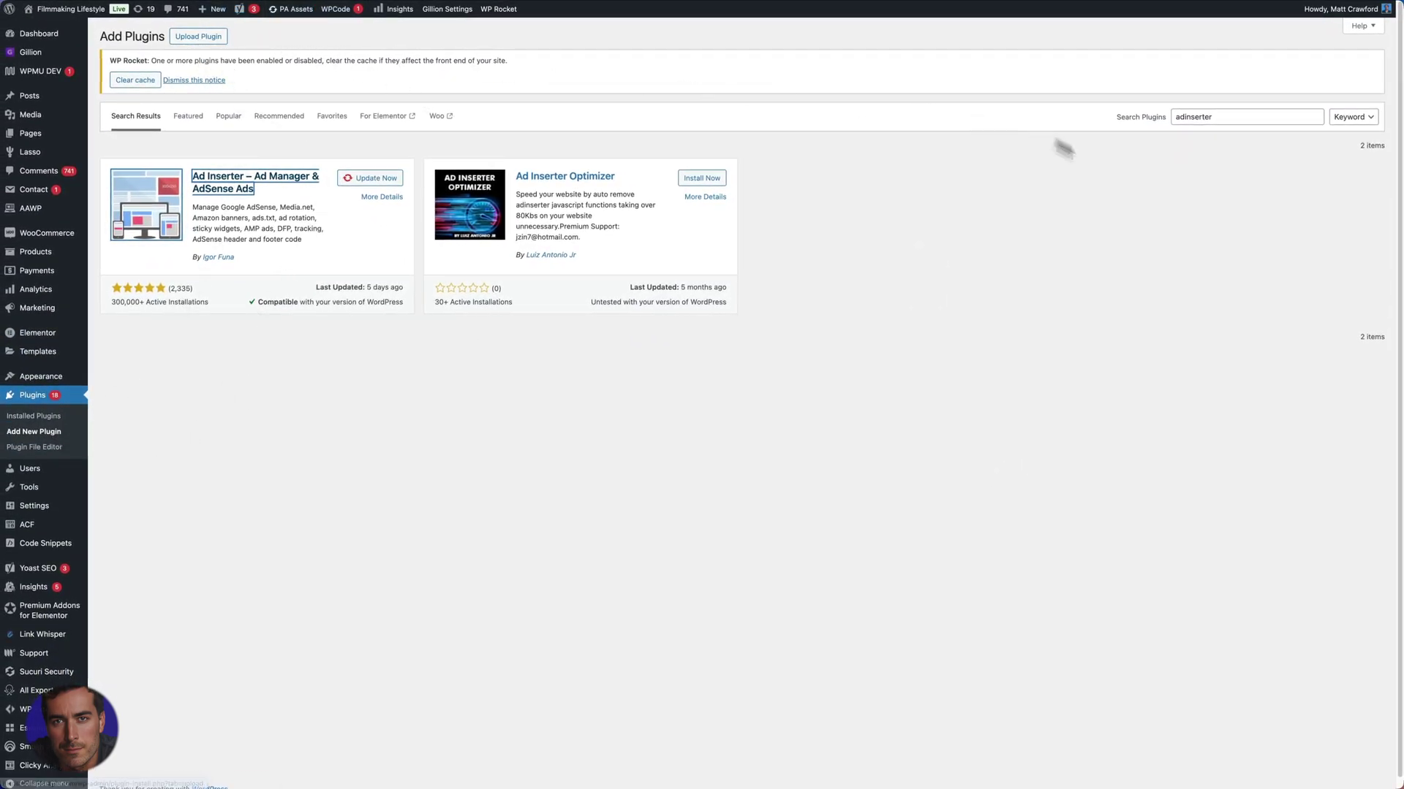
{"action": "double_click", "coordinate": [1183, 116]}
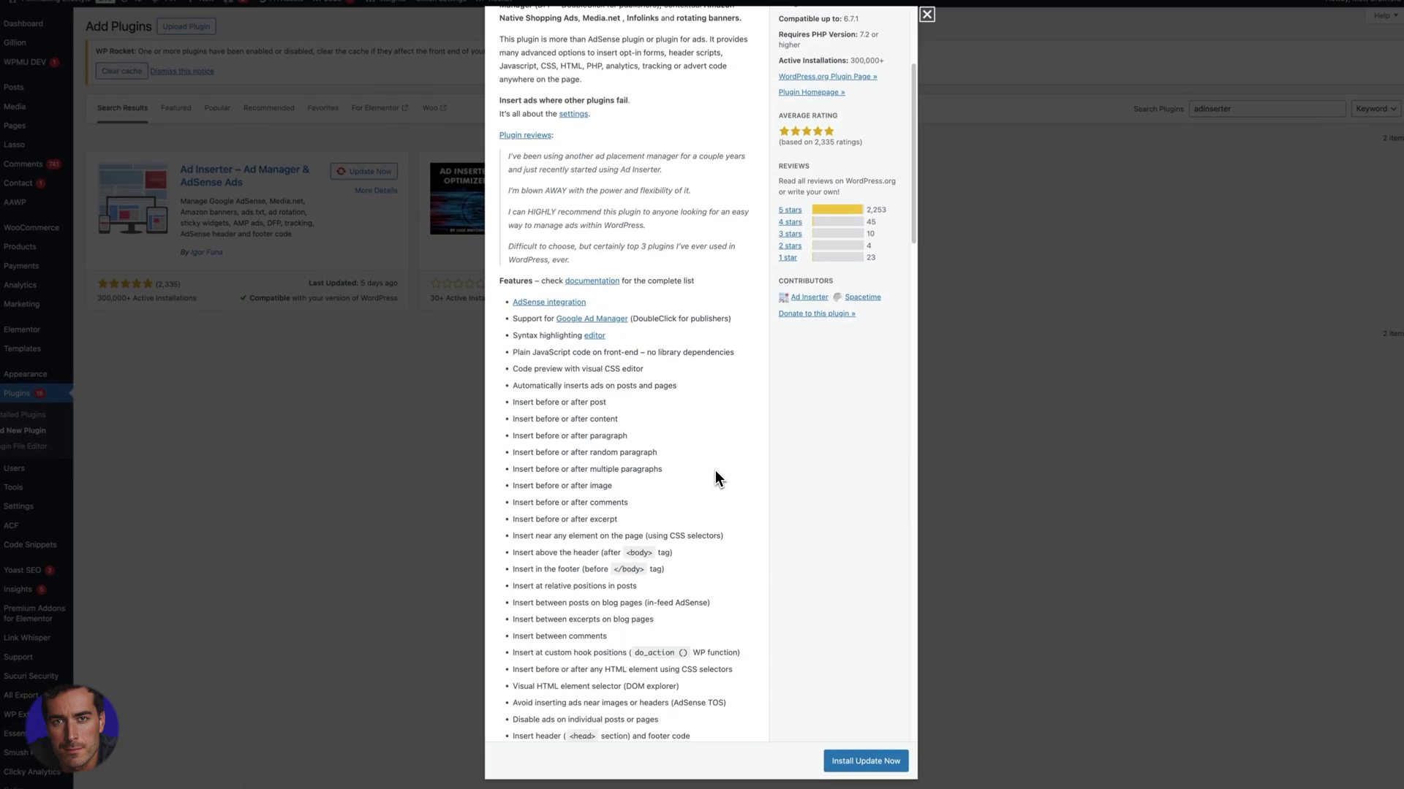
{"action": "scroll", "coordinate": [715, 476], "scroll_direction": "down", "scroll_amount": 10}
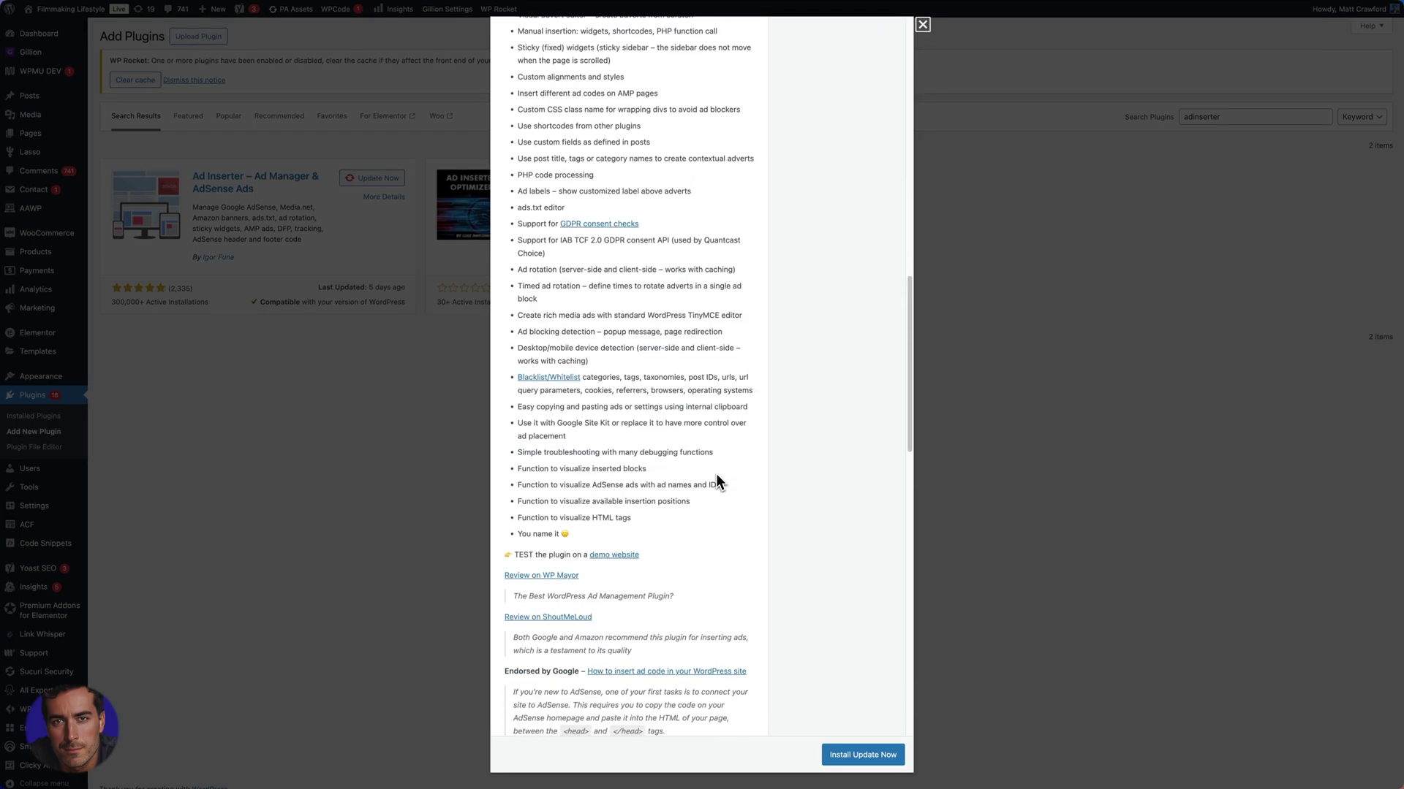
{"action": "scroll", "coordinate": [720, 479], "scroll_direction": "down", "scroll_amount": 15}
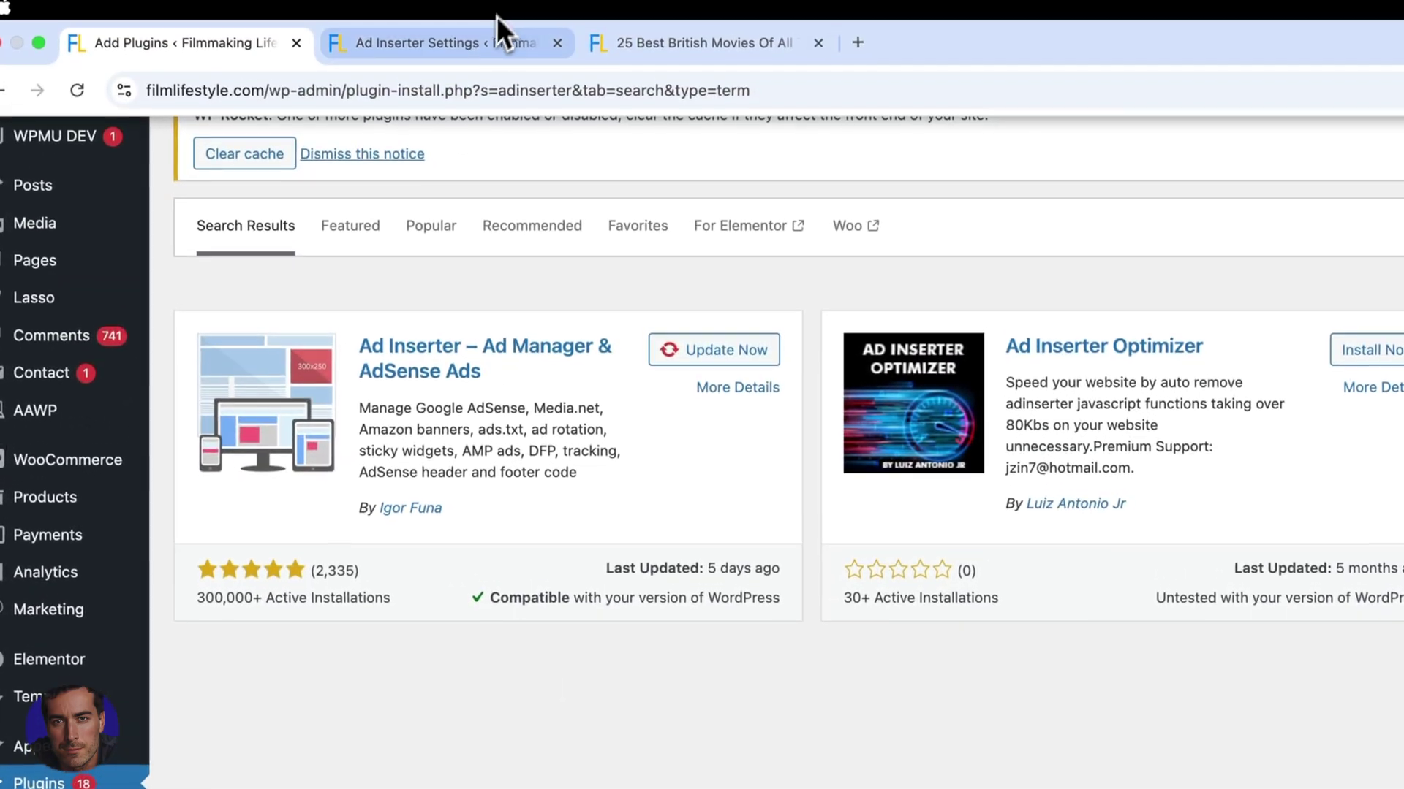
- Review Block 8's alignment, paragraph-counting and exception options for its centred after-paragraph-15 insertion
{"action": "left_click", "coordinate": [484, 43]}
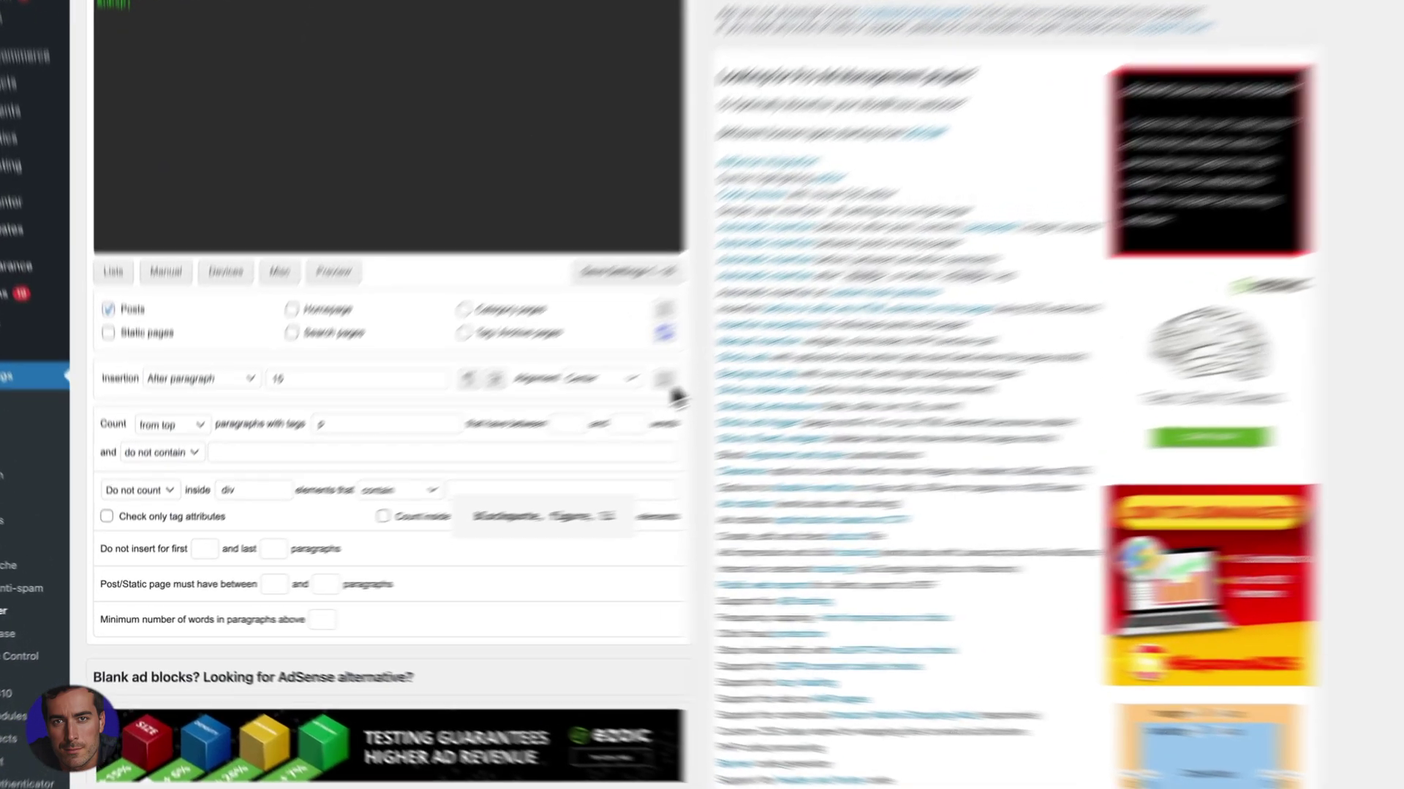
{"action": "left_click", "coordinate": [493, 454]}
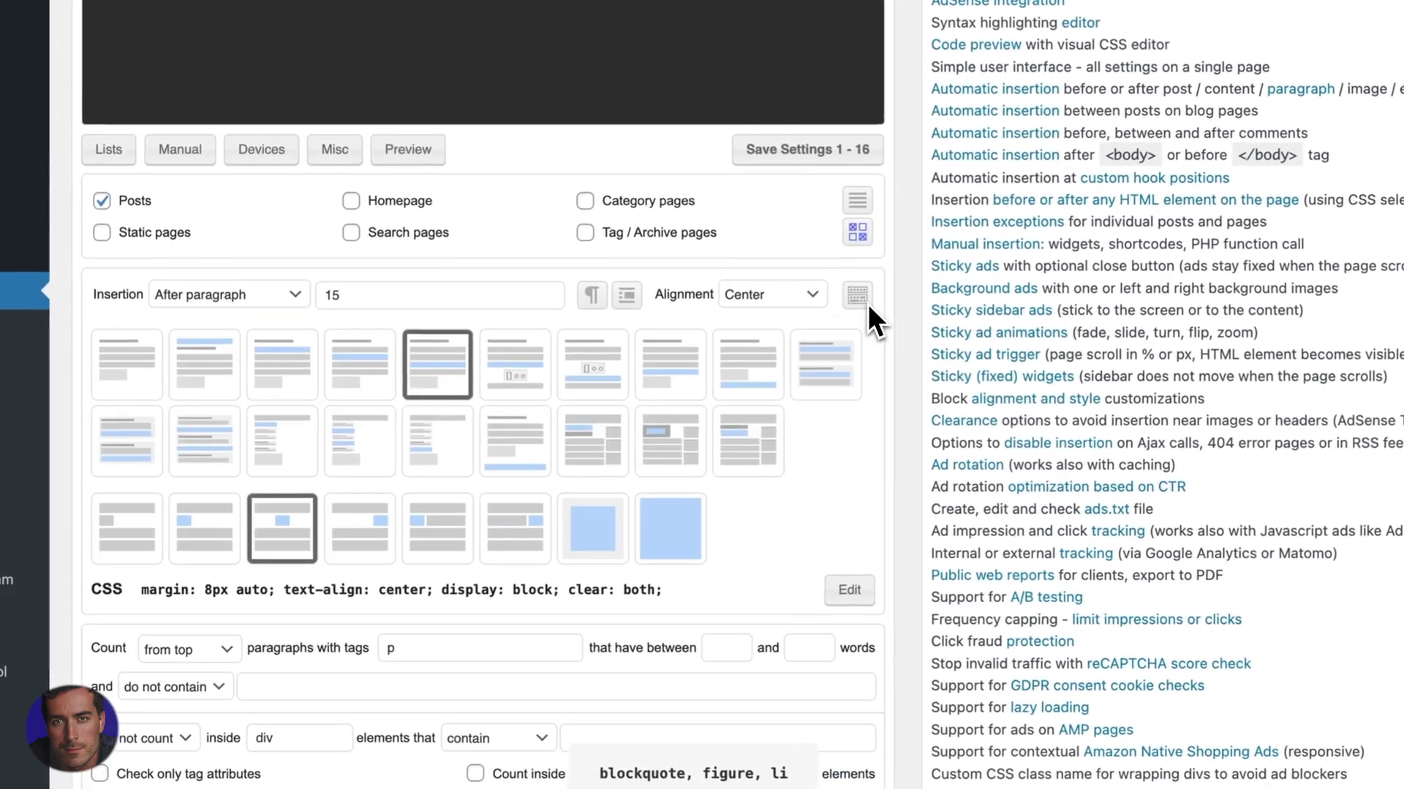
{"action": "left_click", "coordinate": [493, 453]}
{"action": "left_click", "coordinate": [637, 298]}
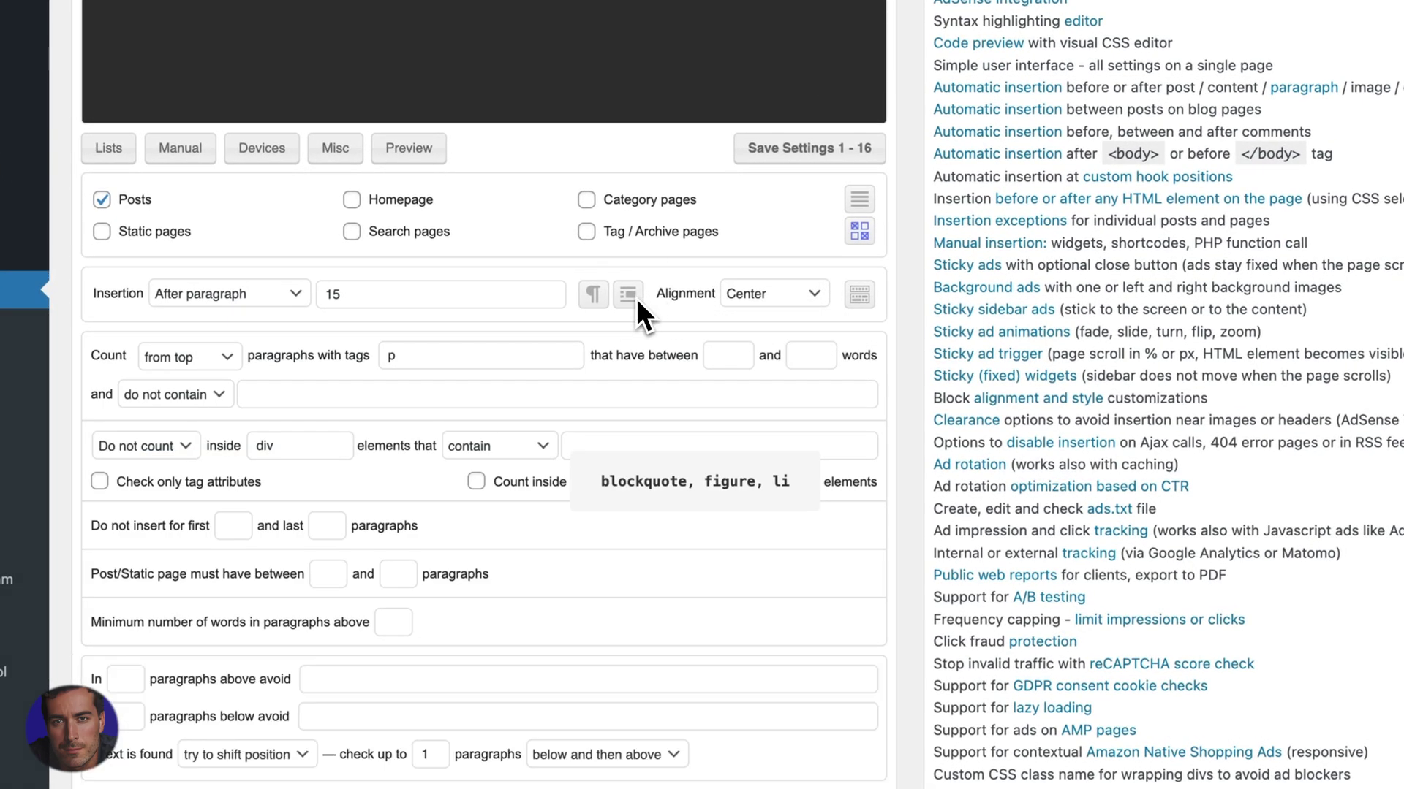
{"action": "left_click", "coordinate": [636, 298]}
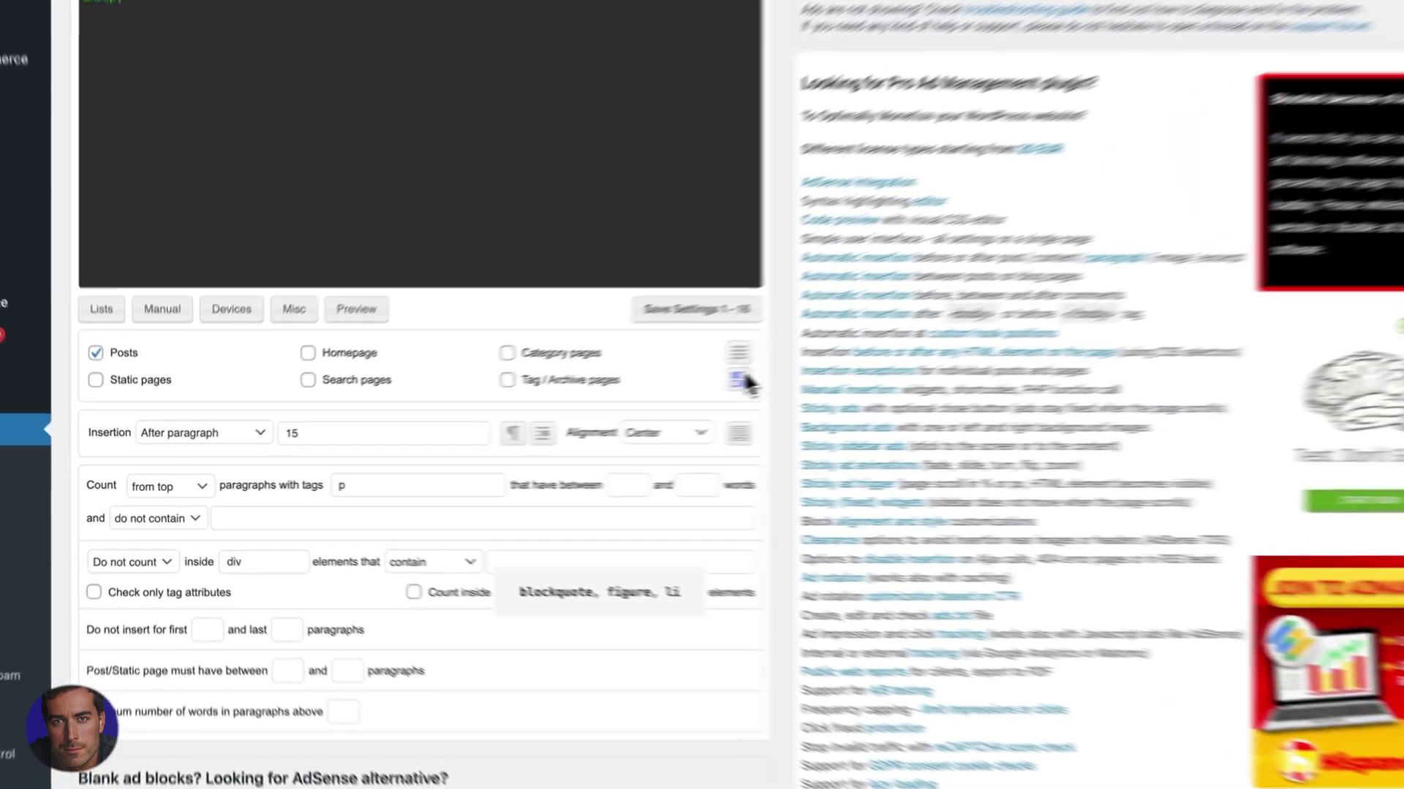
{"action": "left_click", "coordinate": [492, 423]}
{"action": "left_click", "coordinate": [492, 422]}
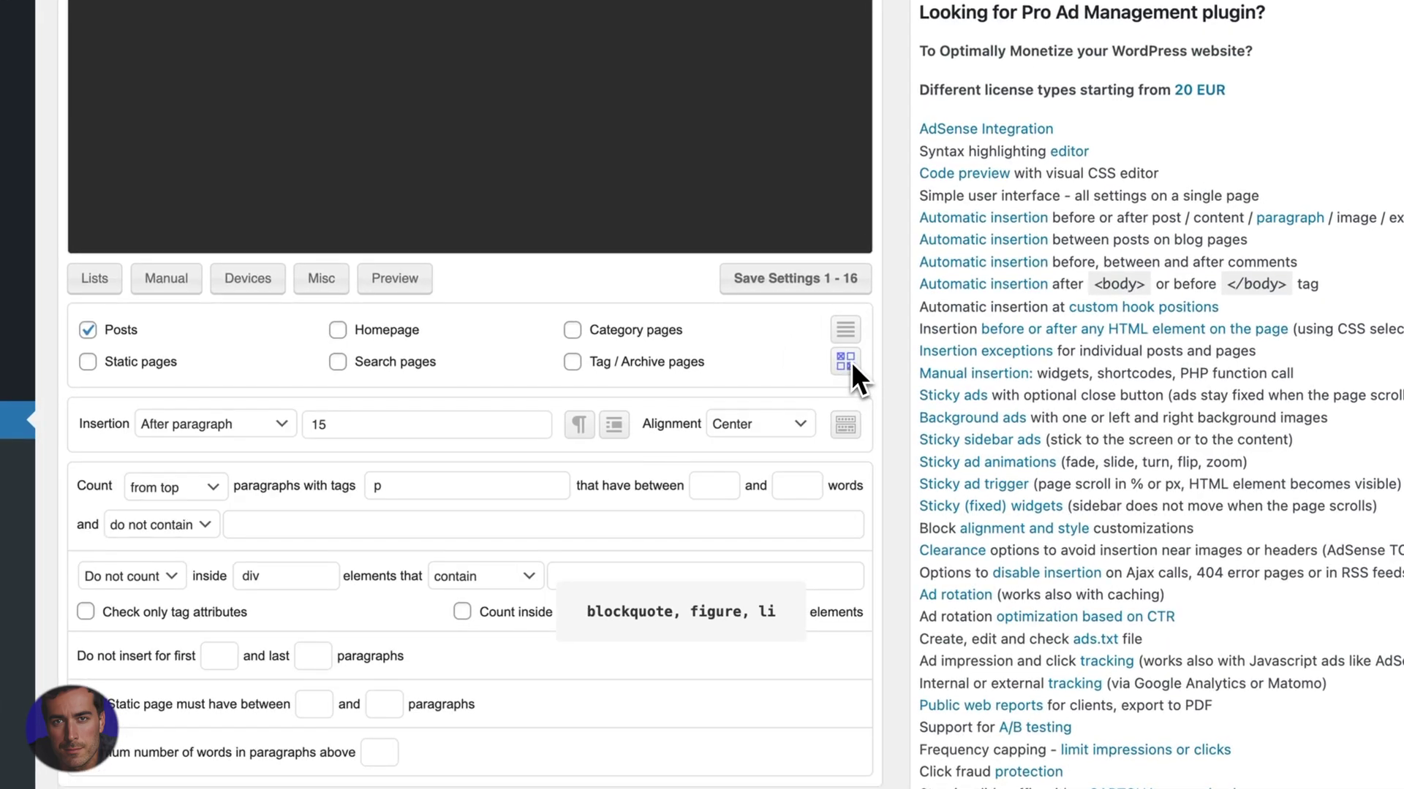
{"action": "left_click", "coordinate": [851, 332]}
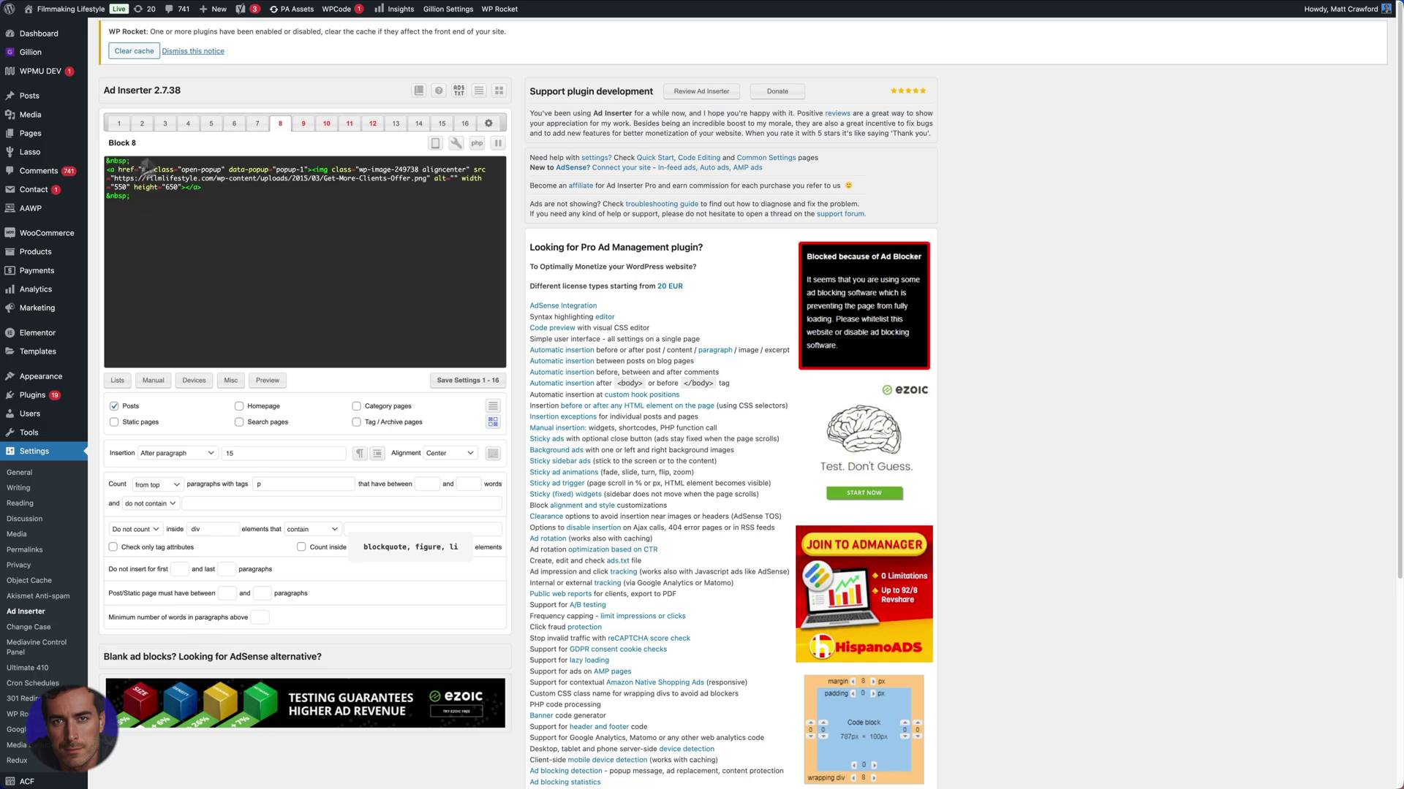
- Compare Block 1's ClickFunnels ad code with Block 8's, glancing at the live post's banners
{"action": "left_click", "coordinate": [123, 124]}
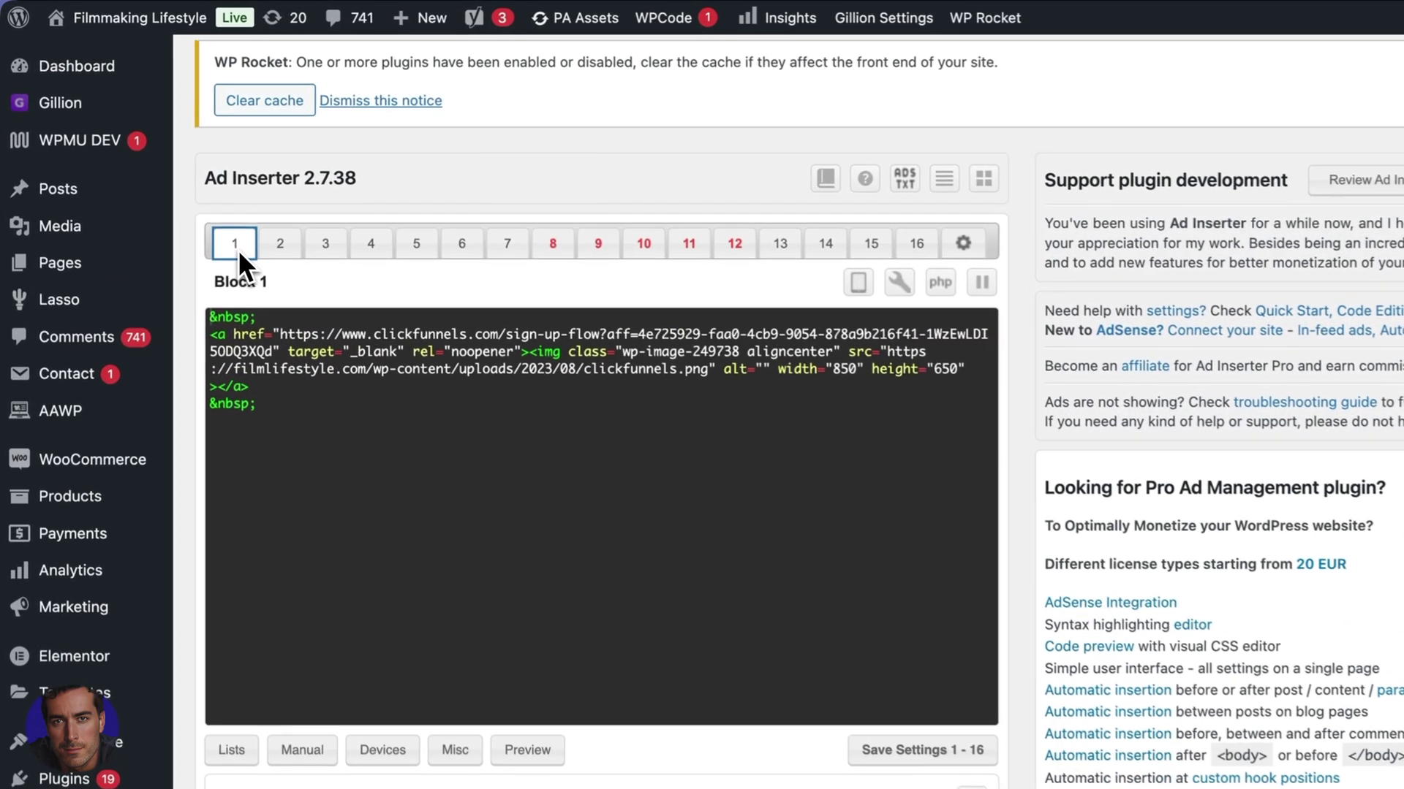
{"action": "left_click", "coordinate": [277, 417]}
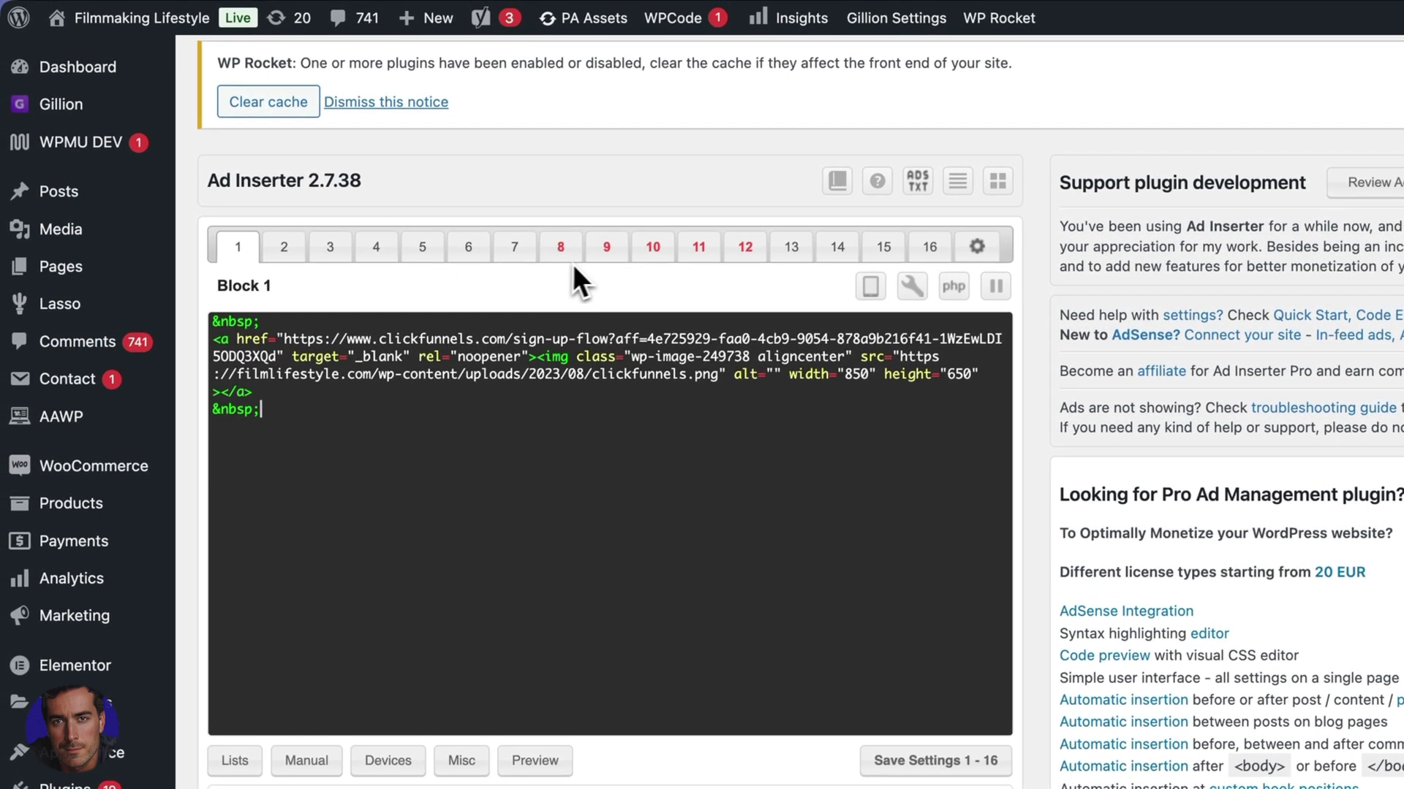
{"action": "left_click", "coordinate": [558, 252]}
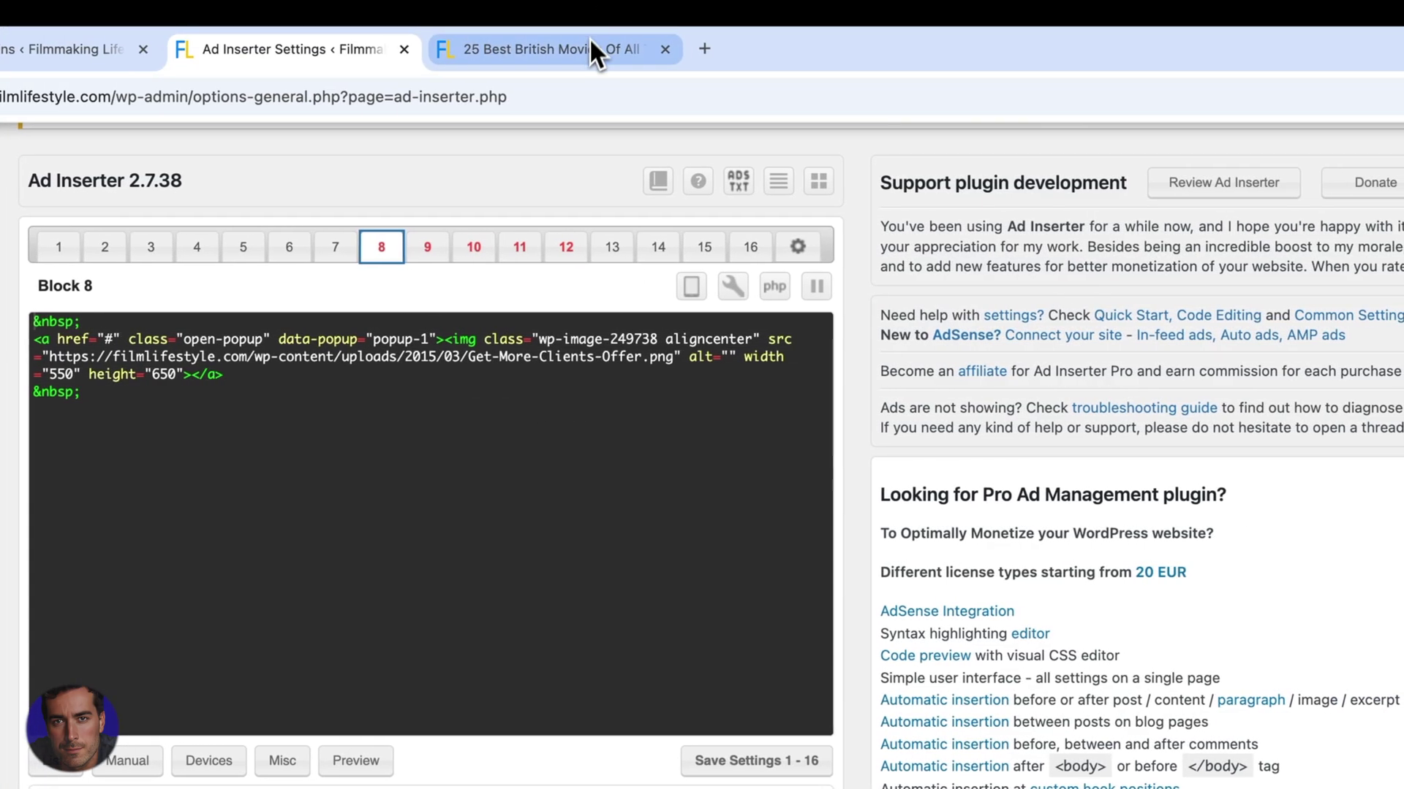
{"action": "left_click", "coordinate": [591, 43]}
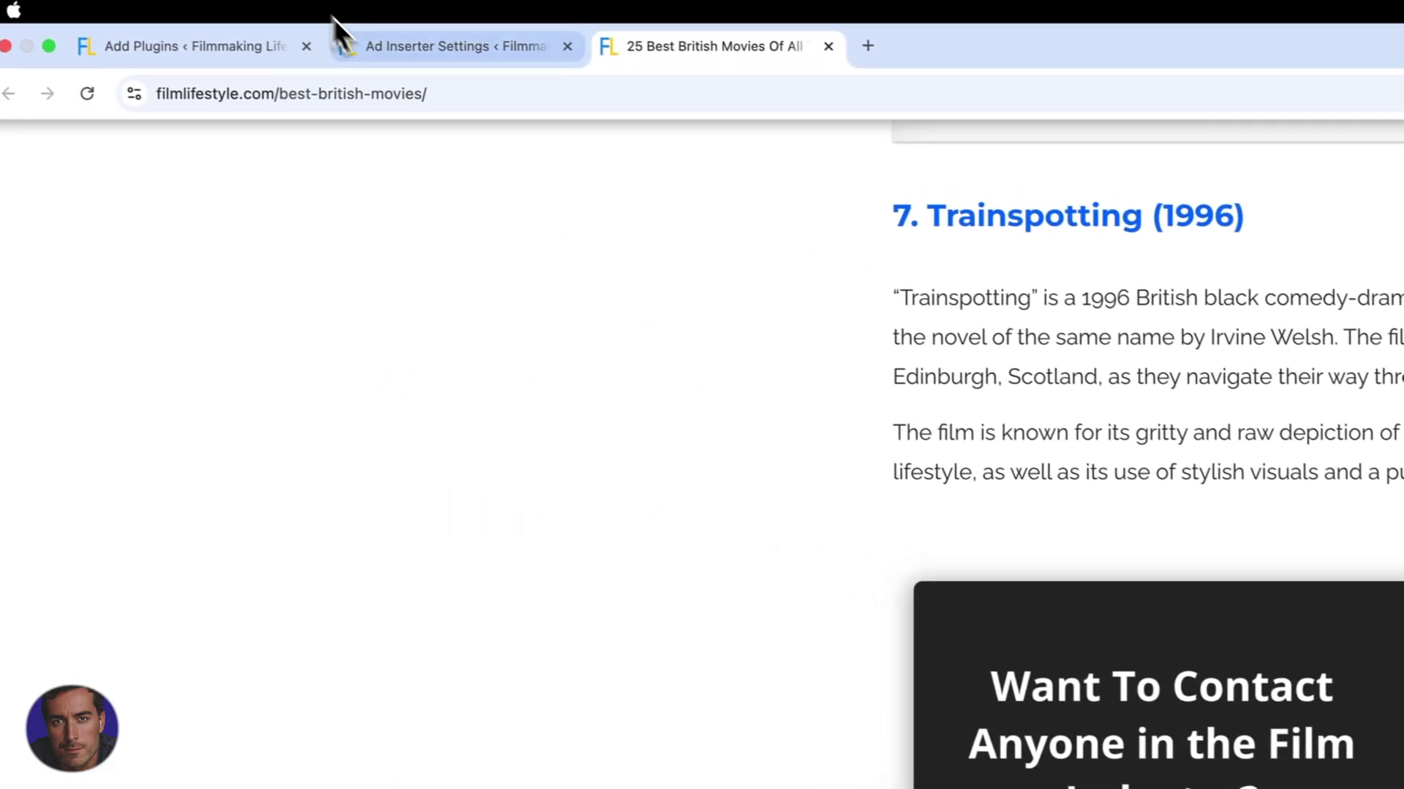
{"action": "left_click", "coordinate": [369, 45]}
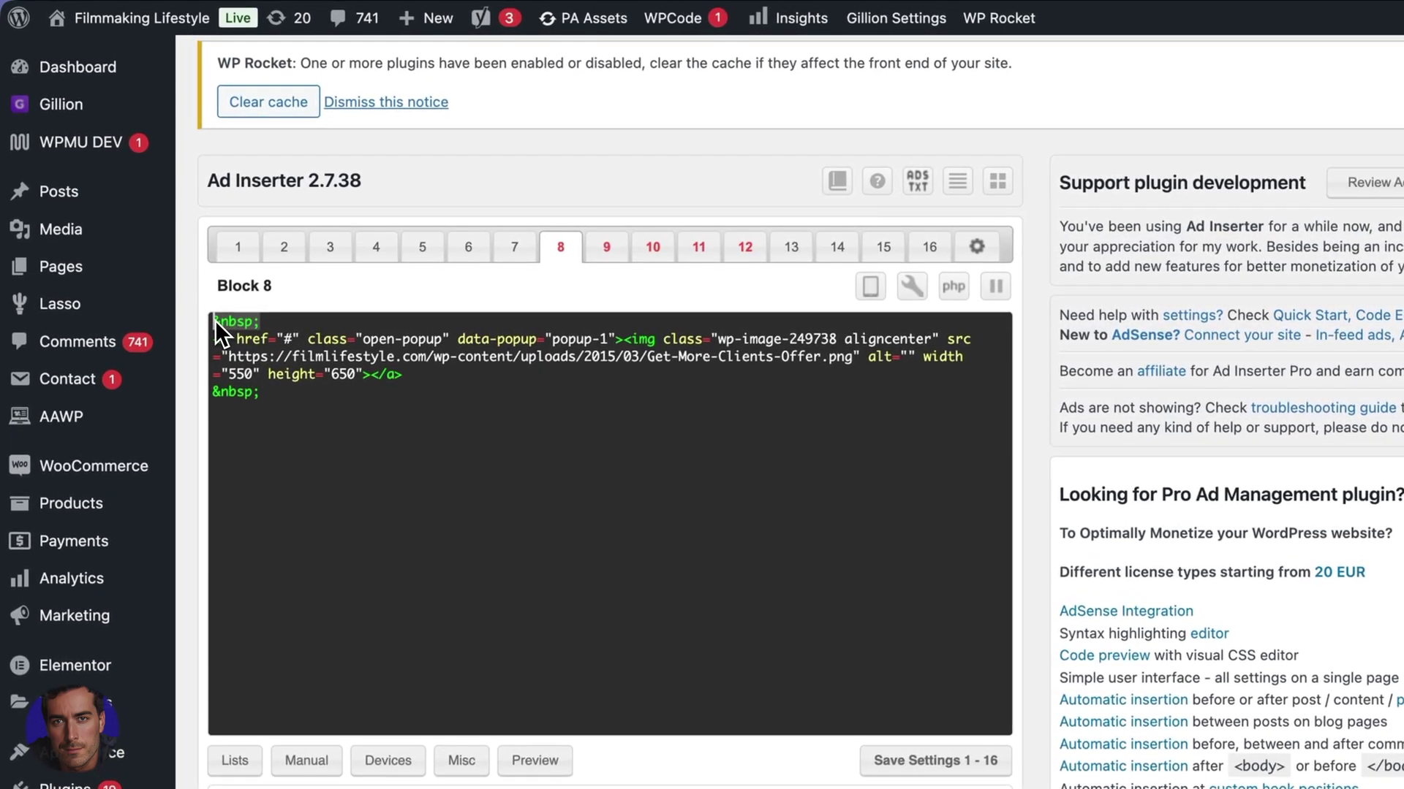
- Inspect Block 8's popup-1 image-link code and its Get-More-Clients-Offer.png image URL
{"action": "left_click", "coordinate": [265, 402]}
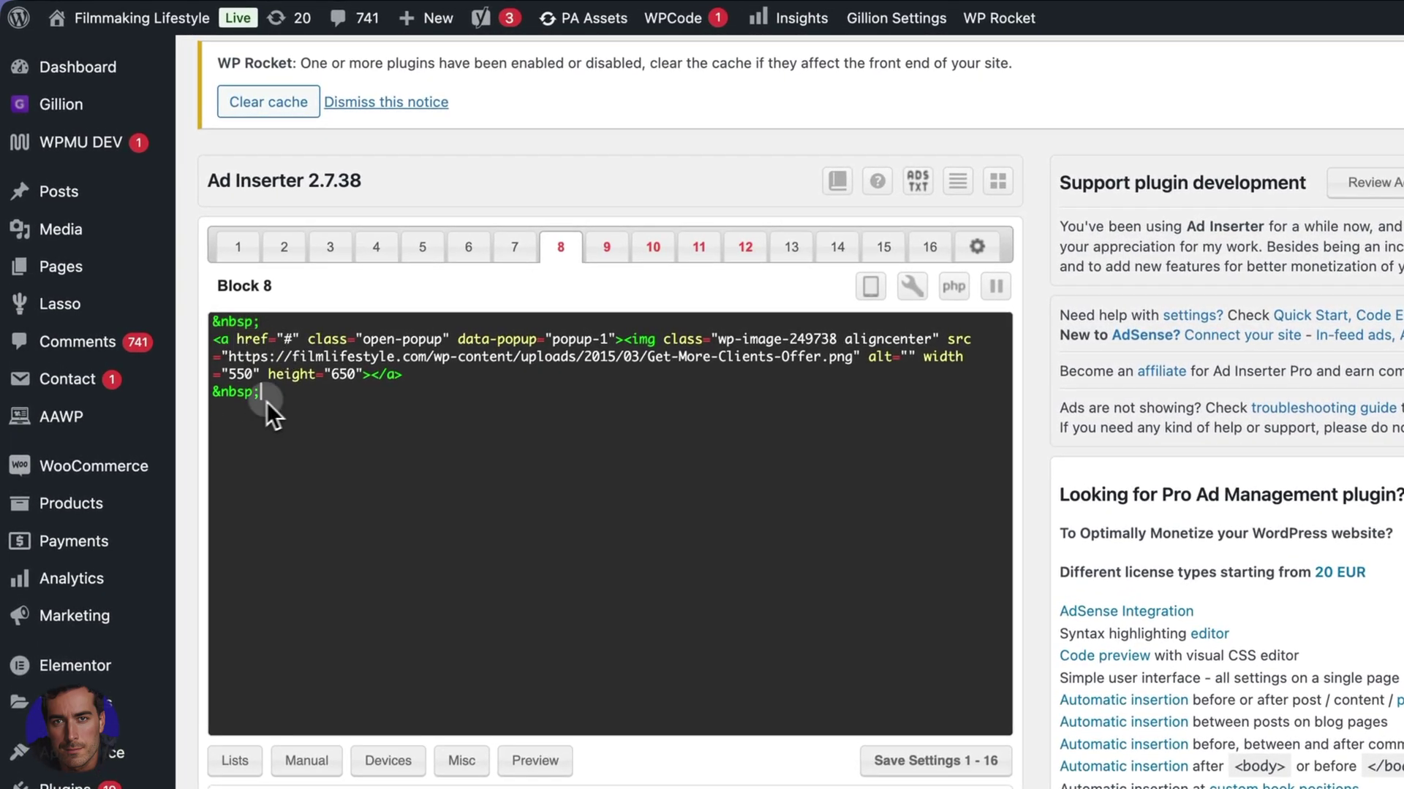
{"action": "left_click", "coordinate": [279, 400]}
{"action": "left_click_drag", "start_coordinate": [849, 361], "coordinate": [237, 362]}
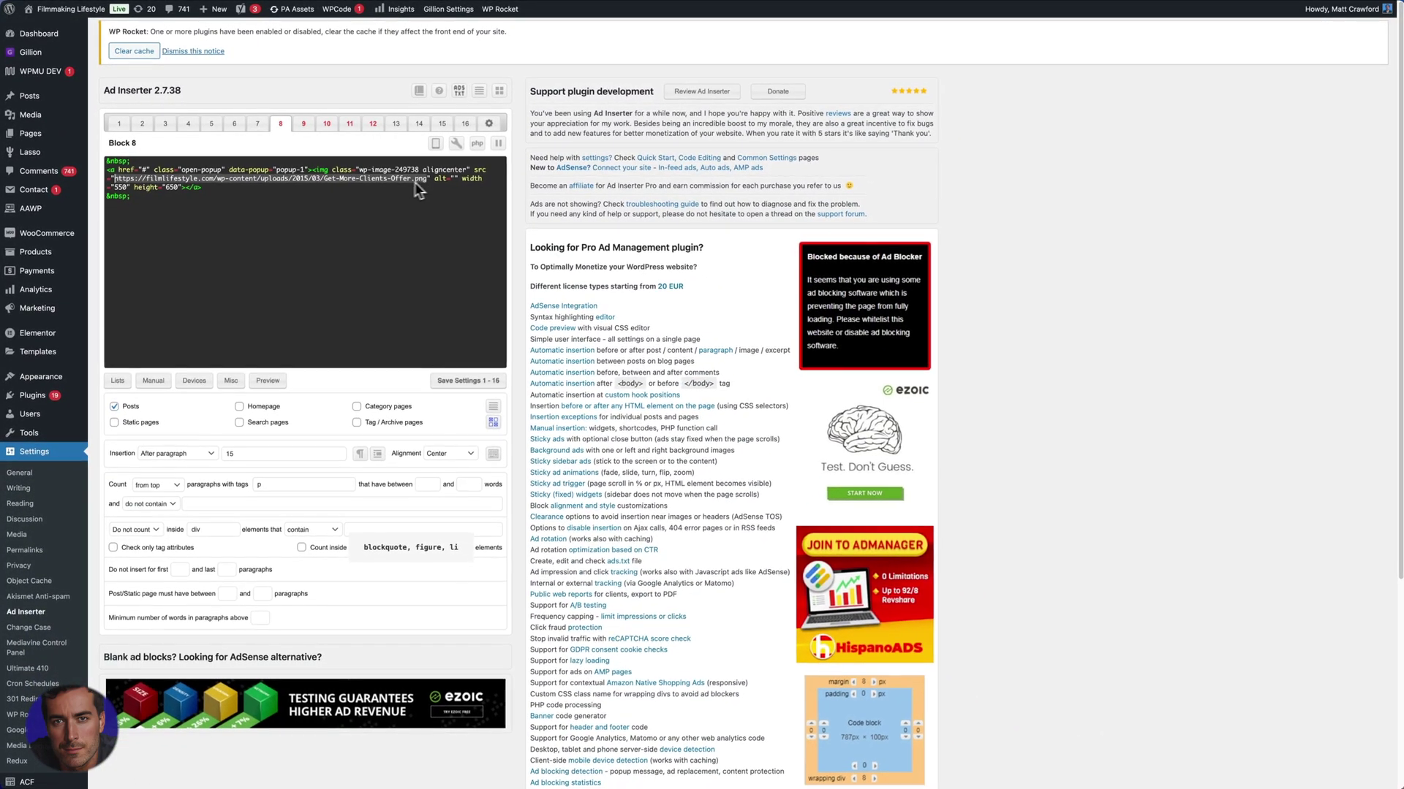
{"action": "mouse_move", "coordinate": [27, 117]}
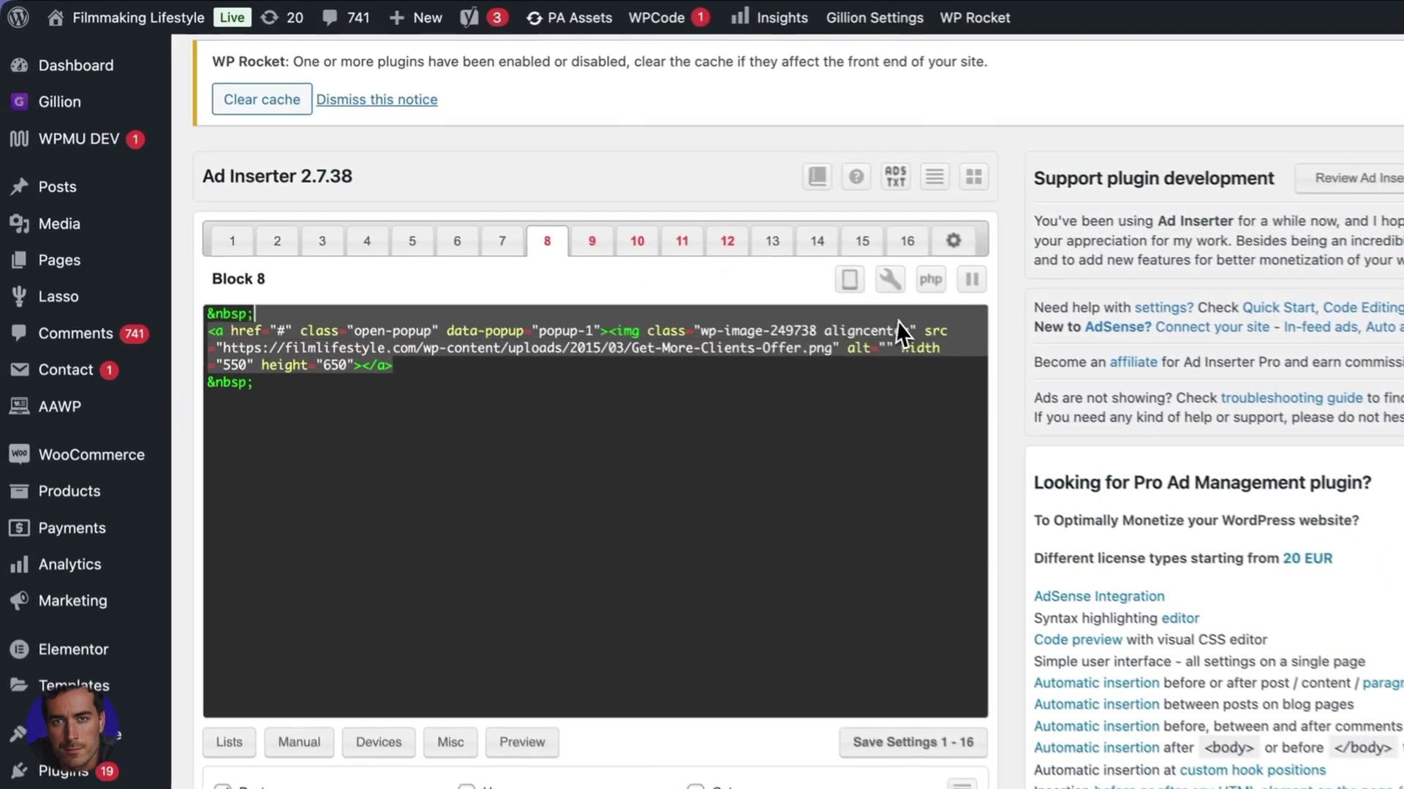
{"action": "left_click", "coordinate": [452, 178]}
{"action": "left_click", "coordinate": [863, 382]}
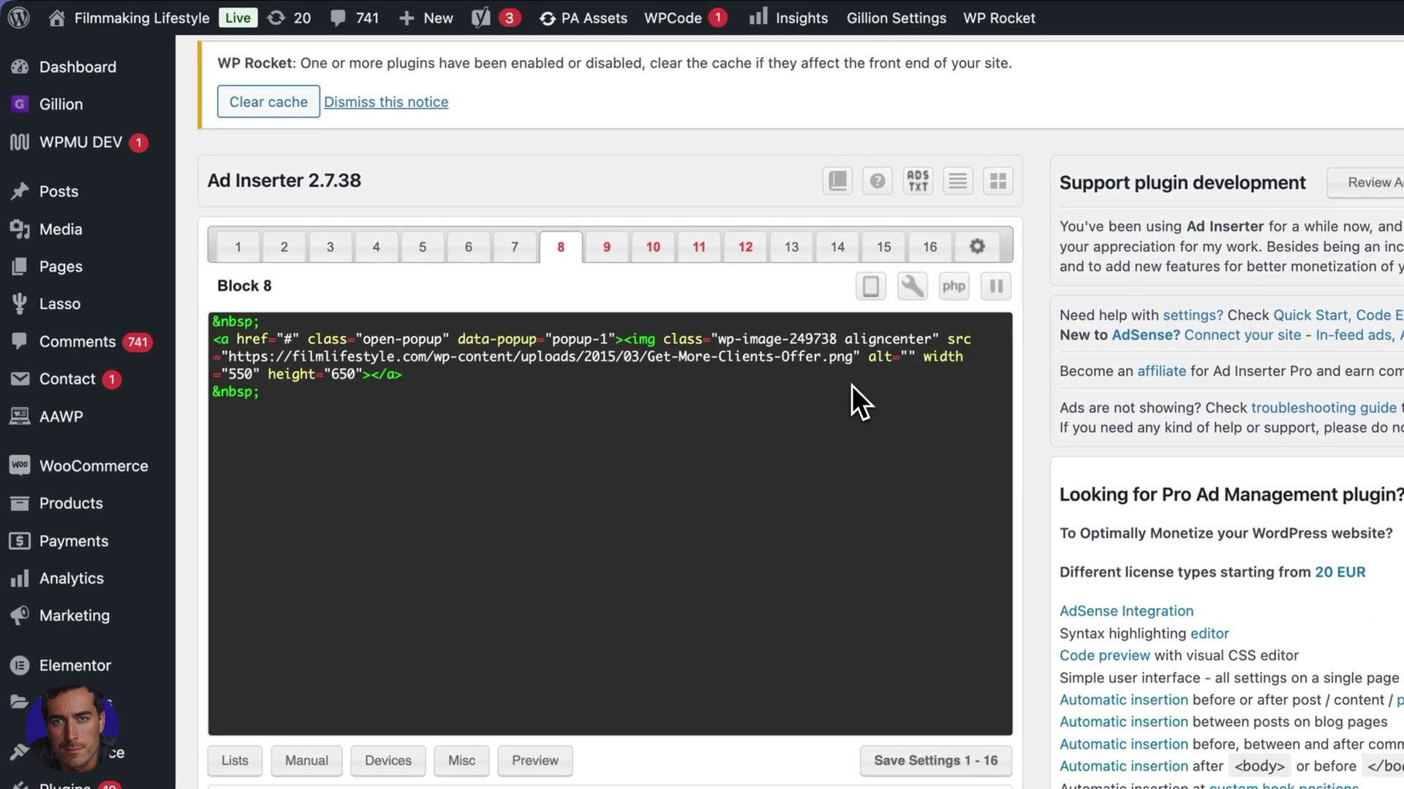
{"action": "left_click", "coordinate": [609, 249]}
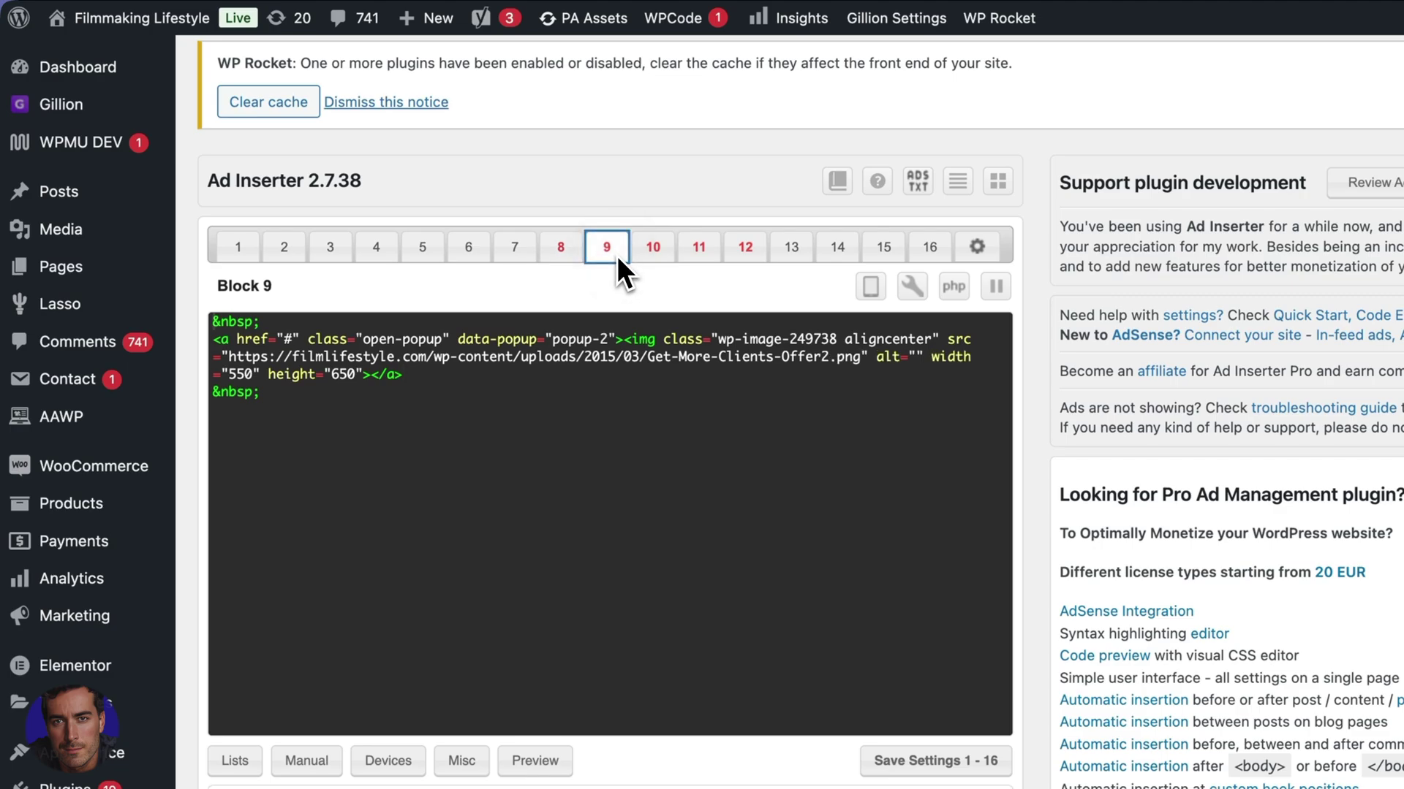
{"action": "left_click", "coordinate": [661, 247]}
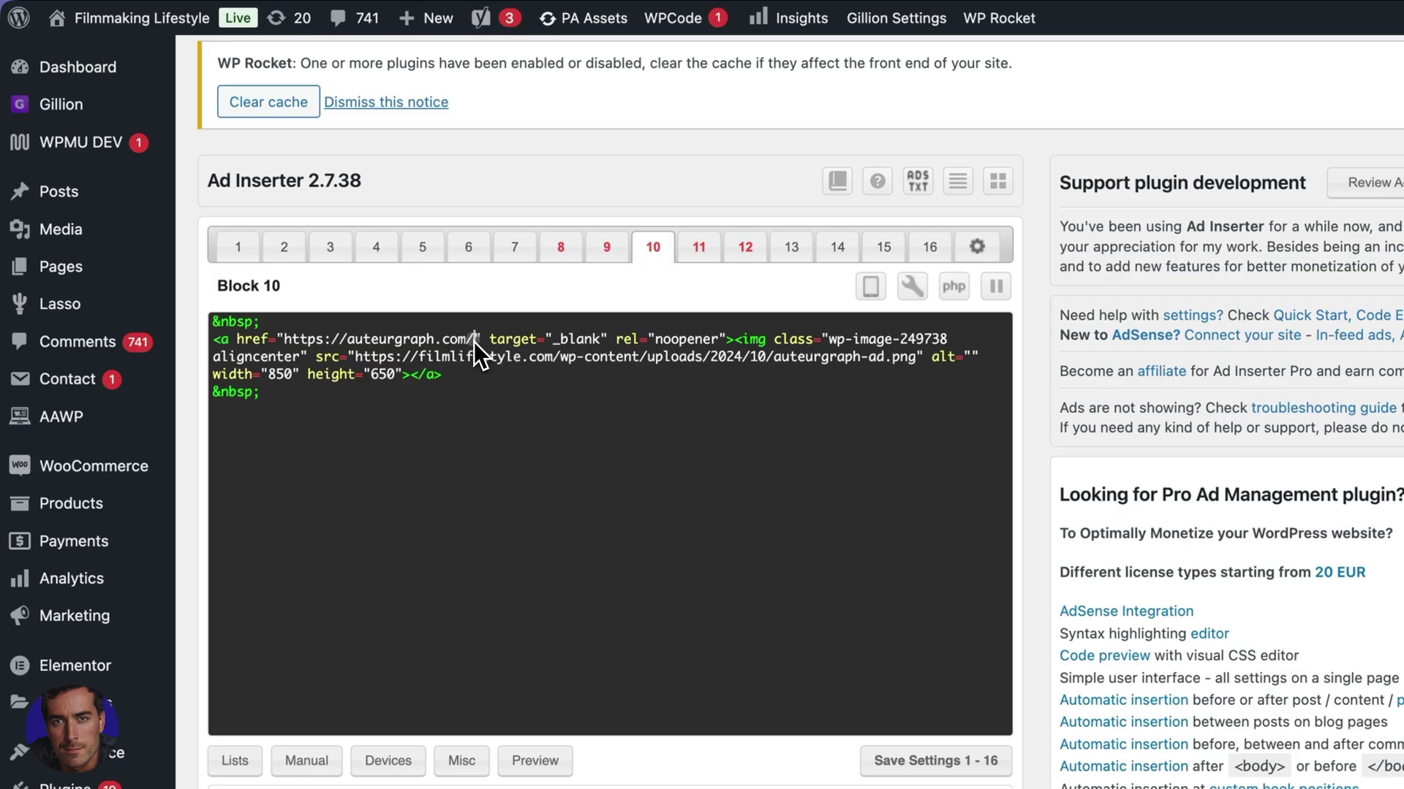
{"action": "left_click_drag", "start_coordinate": [473, 341], "coordinate": [284, 344]}
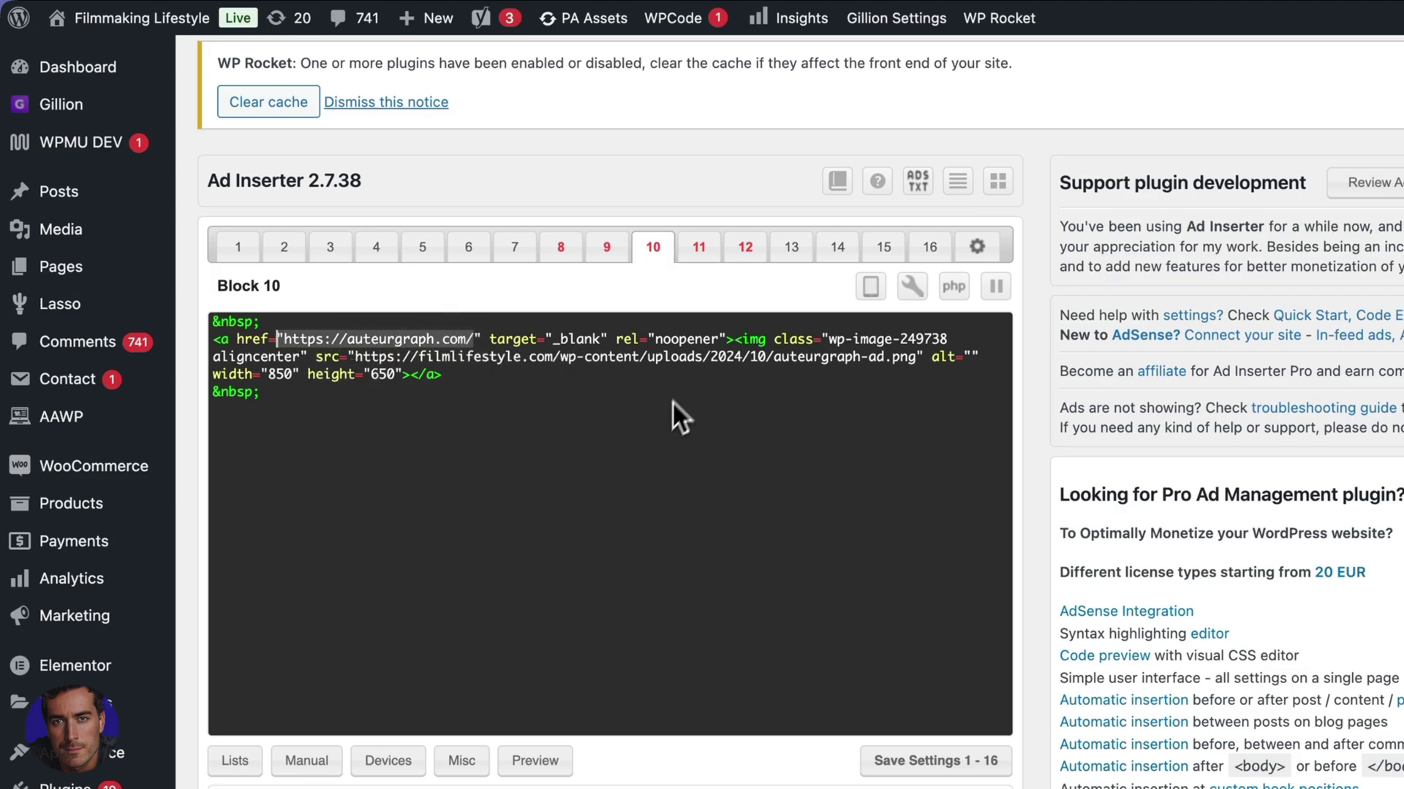
{"action": "left_click", "coordinate": [683, 381]}
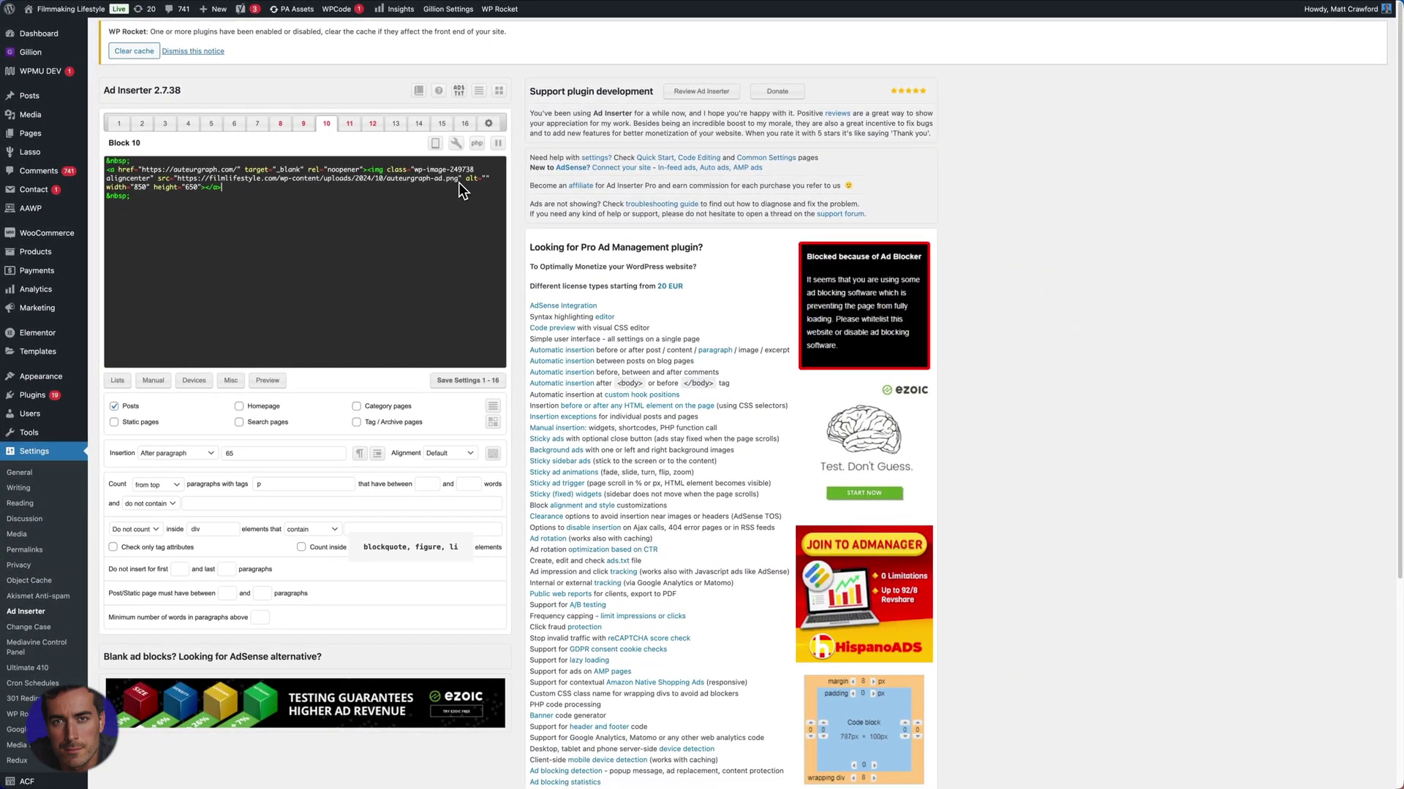
{"action": "left_click_drag", "start_coordinate": [458, 183], "coordinate": [199, 179]}
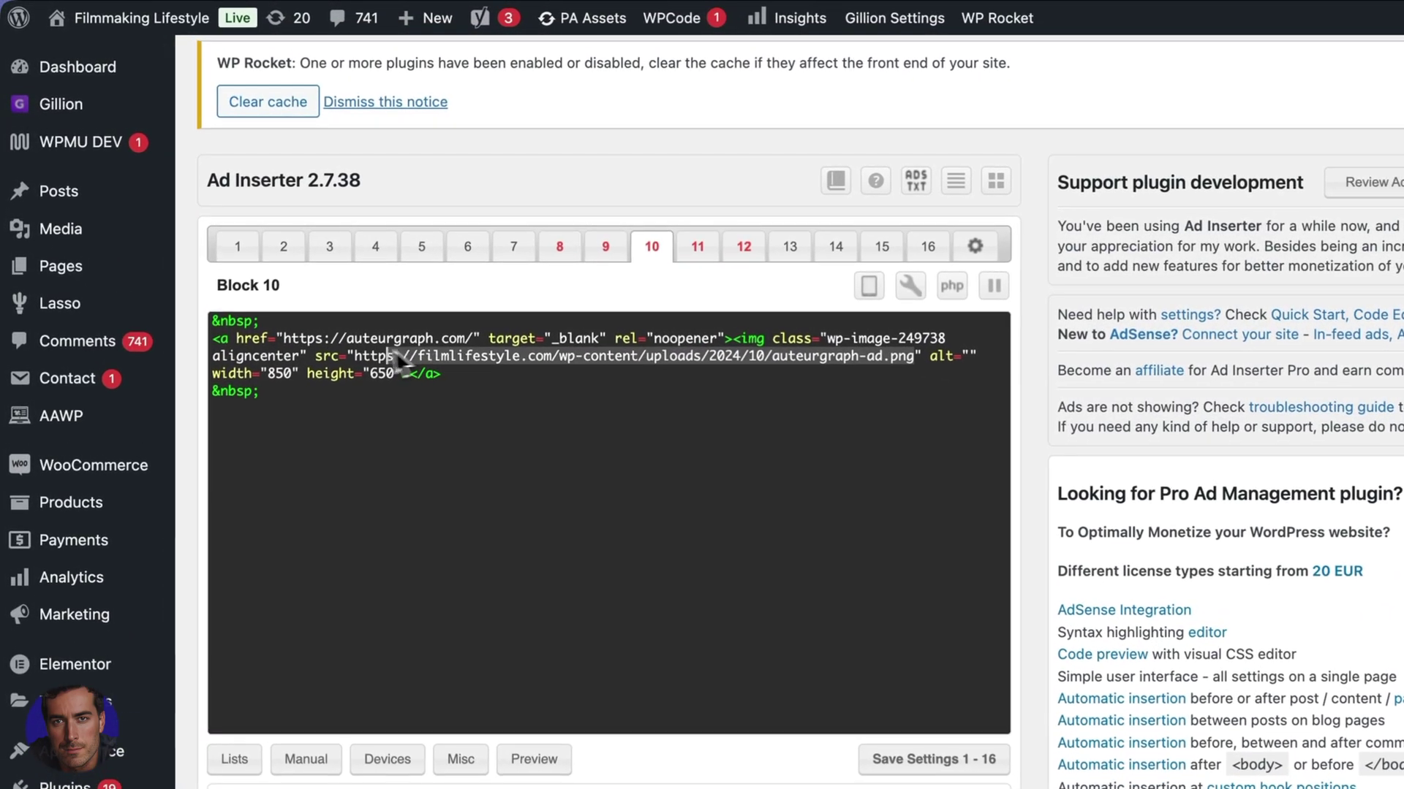
{"action": "left_click_drag", "start_coordinate": [397, 357], "coordinate": [351, 355]}
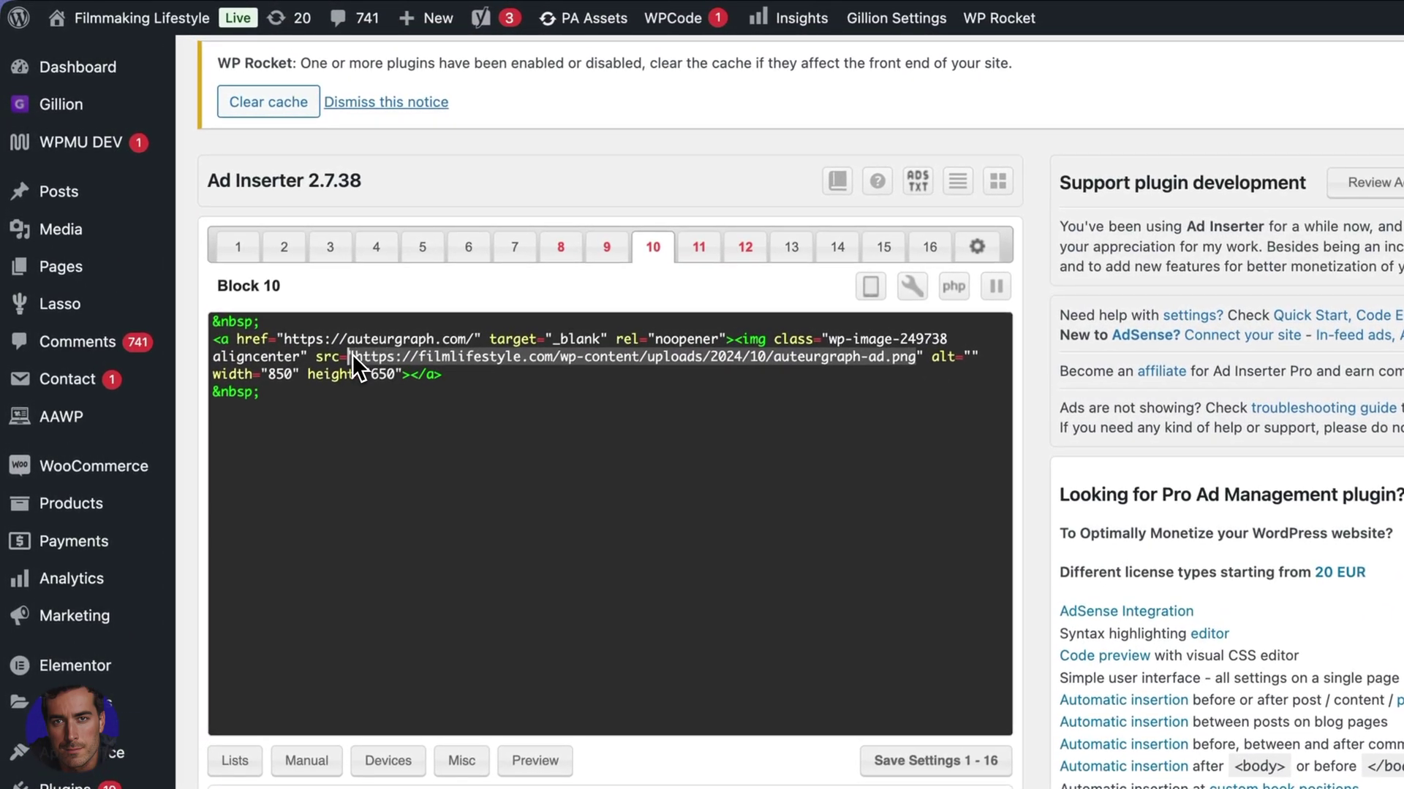
{"action": "left_click", "coordinate": [826, 363]}
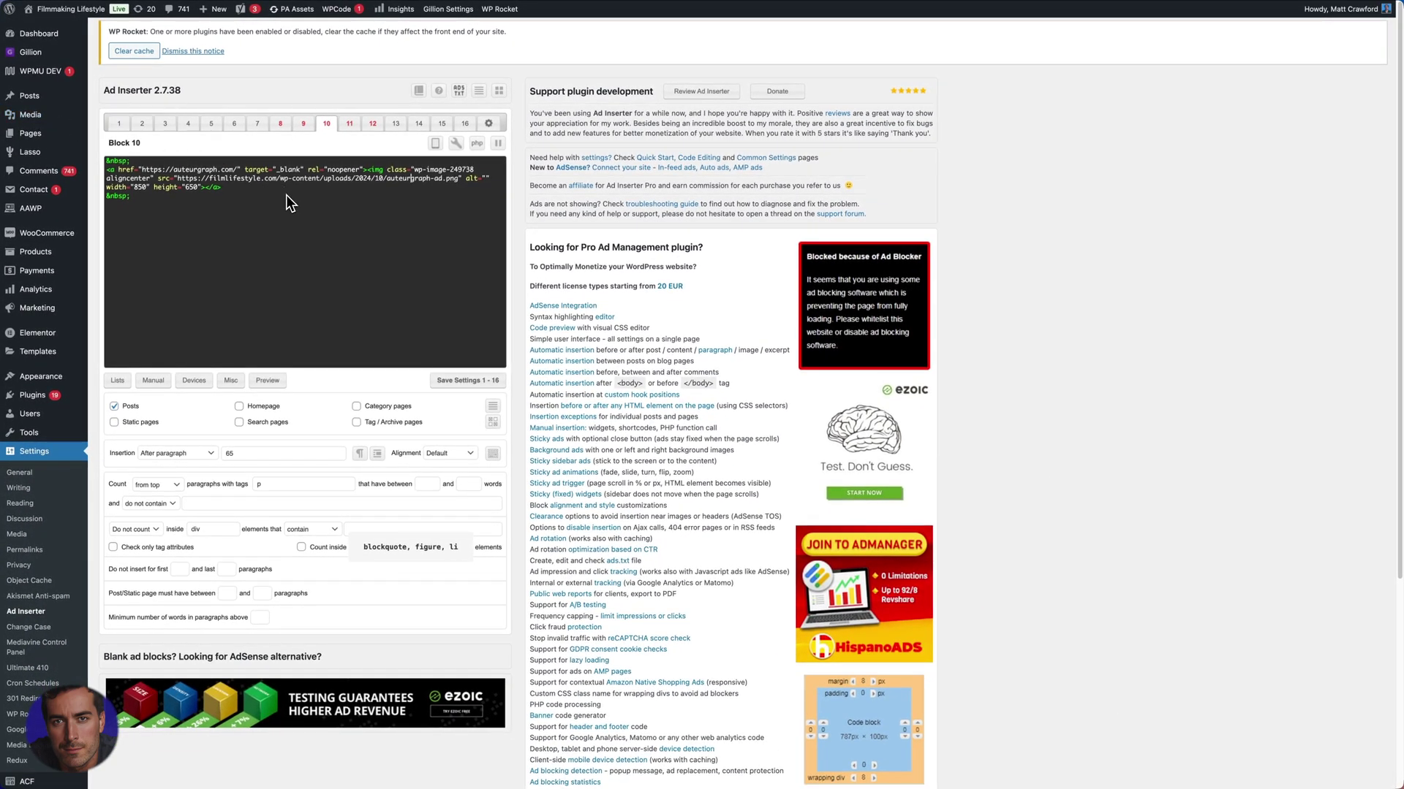
{"action": "left_click", "coordinate": [365, 35]}
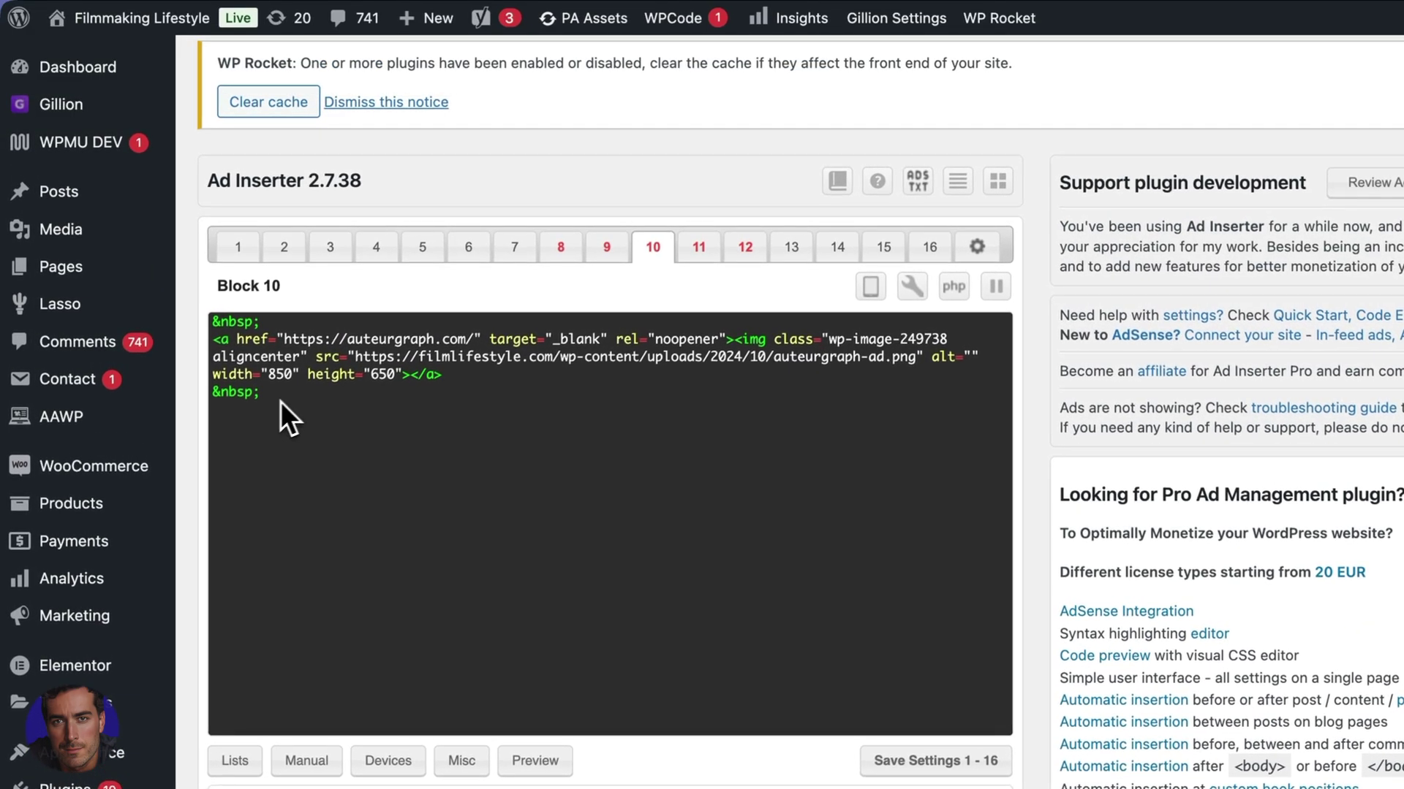
{"action": "left_click", "coordinate": [605, 246]}
{"action": "left_click_drag", "start_coordinate": [314, 410], "coordinate": [236, 322]}
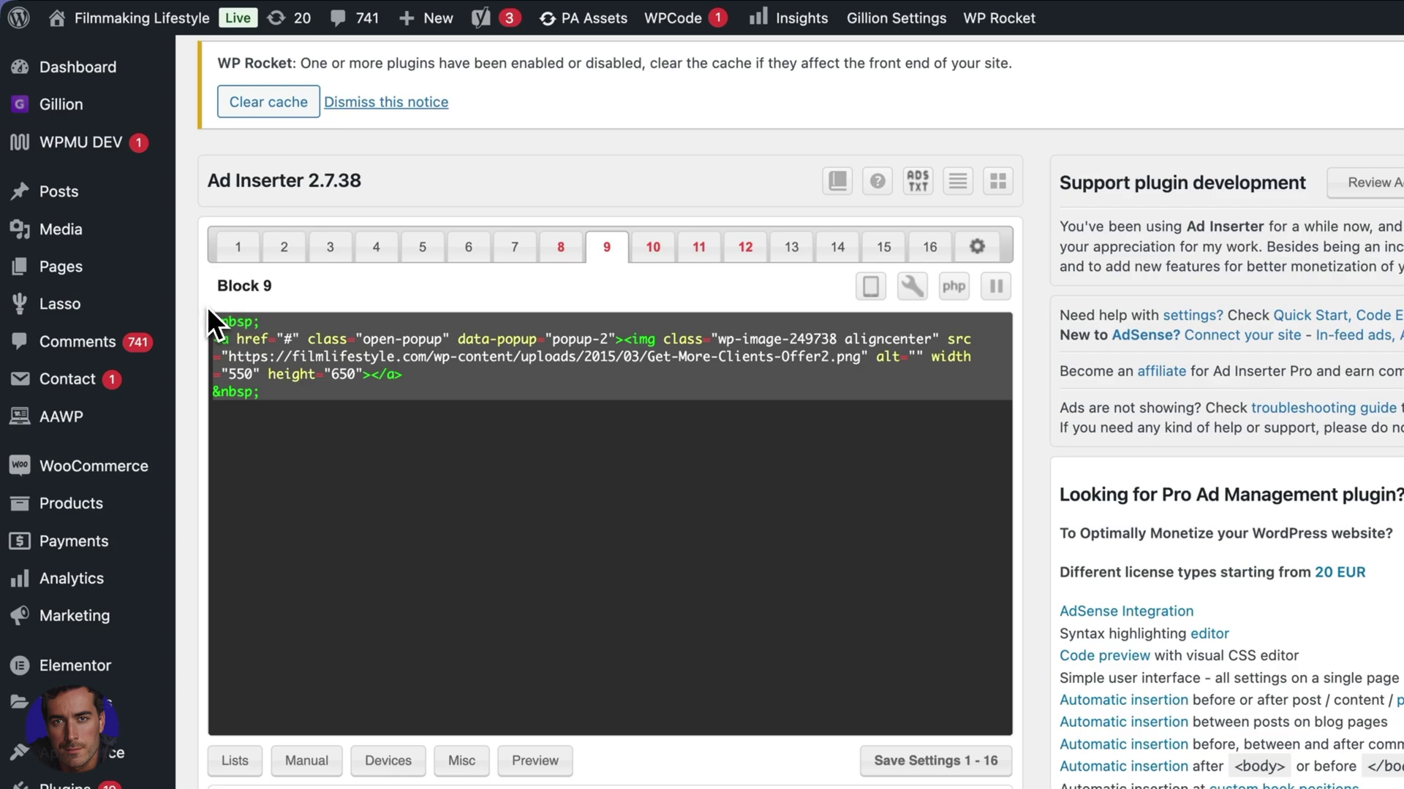
{"action": "left_click", "coordinate": [841, 359]}
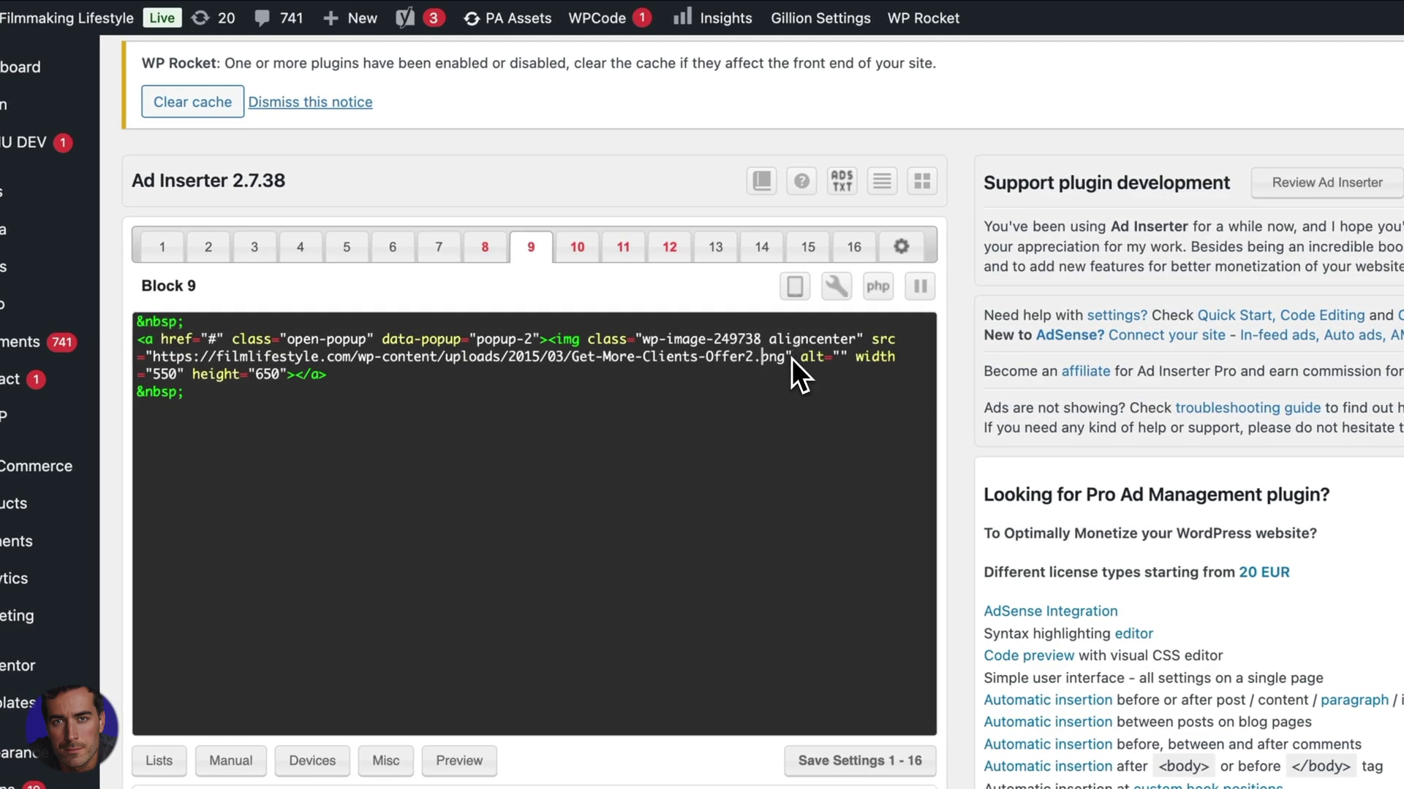
{"action": "left_click_drag", "start_coordinate": [786, 358], "coordinate": [356, 356]}
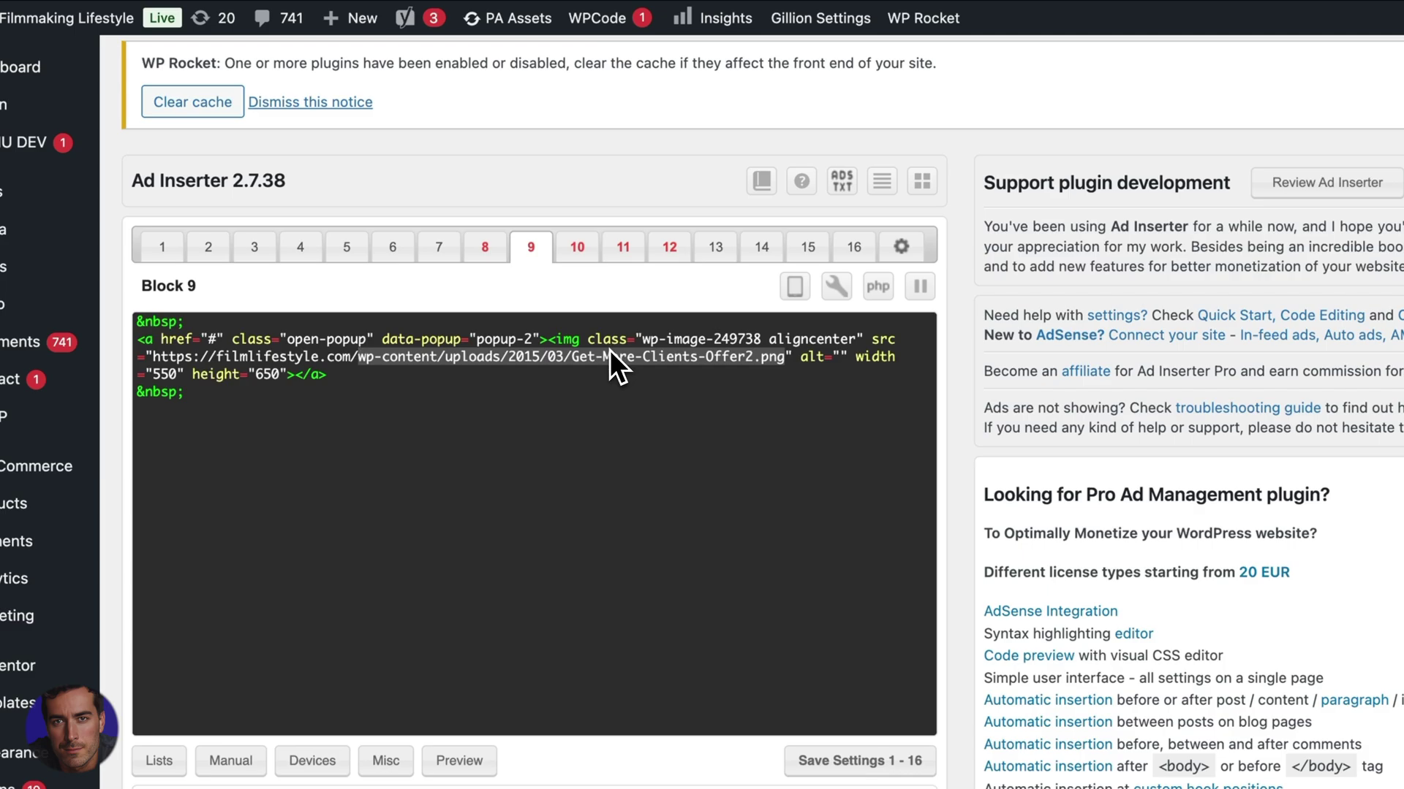
{"action": "mouse_move", "coordinate": [713, 4]}
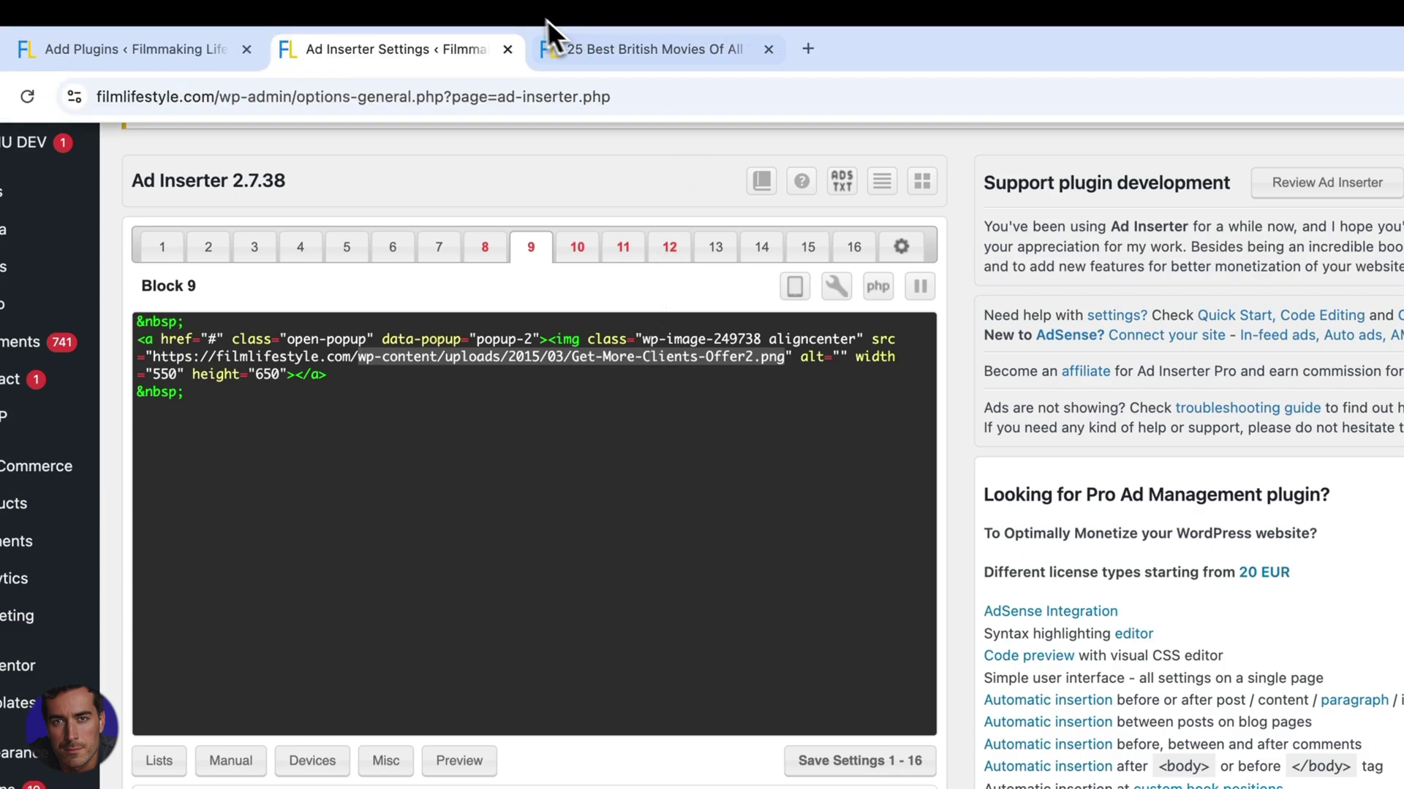
{"action": "left_click", "coordinate": [578, 48]}
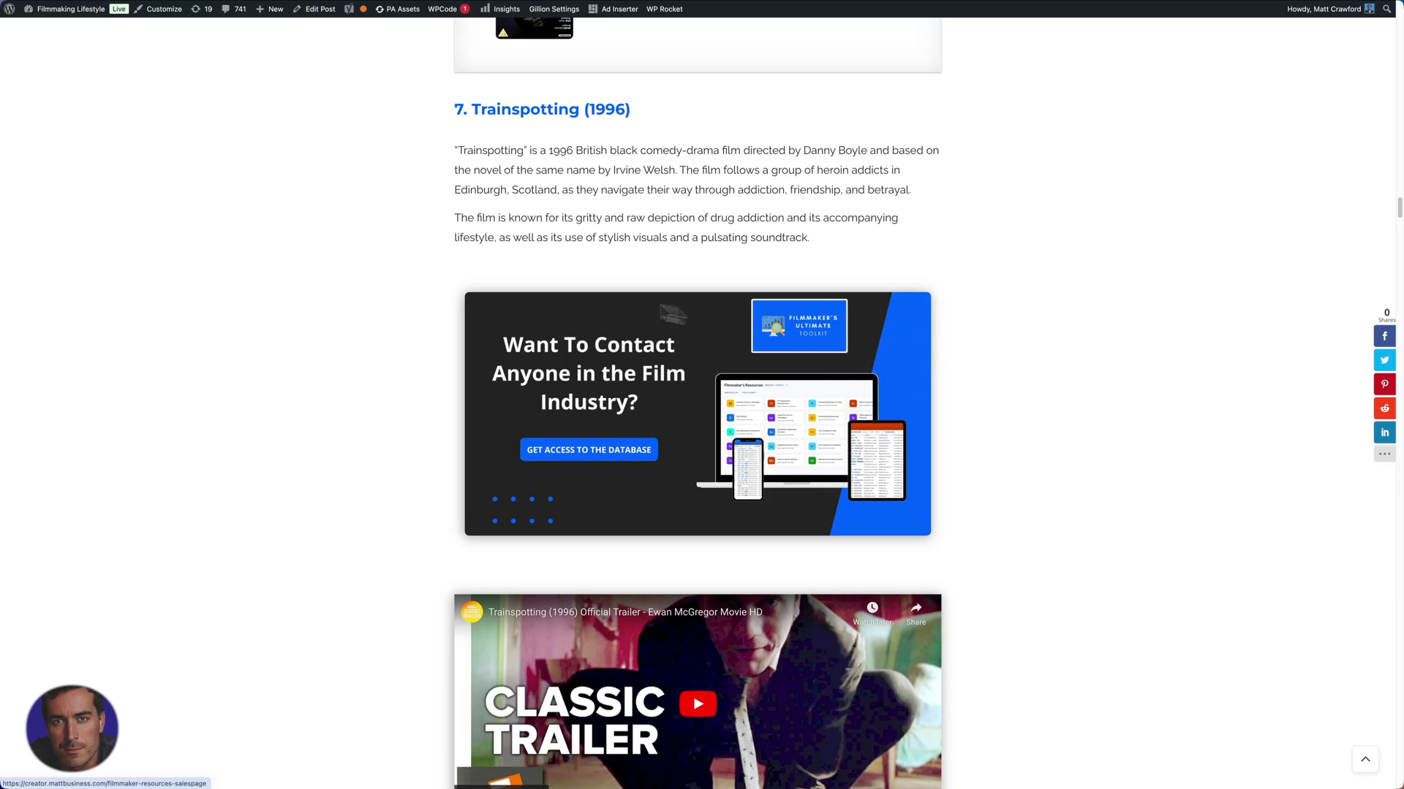
{"action": "left_click_drag", "start_coordinate": [501, 217], "coordinate": [596, 238]}
{"action": "left_click", "coordinate": [621, 241]}
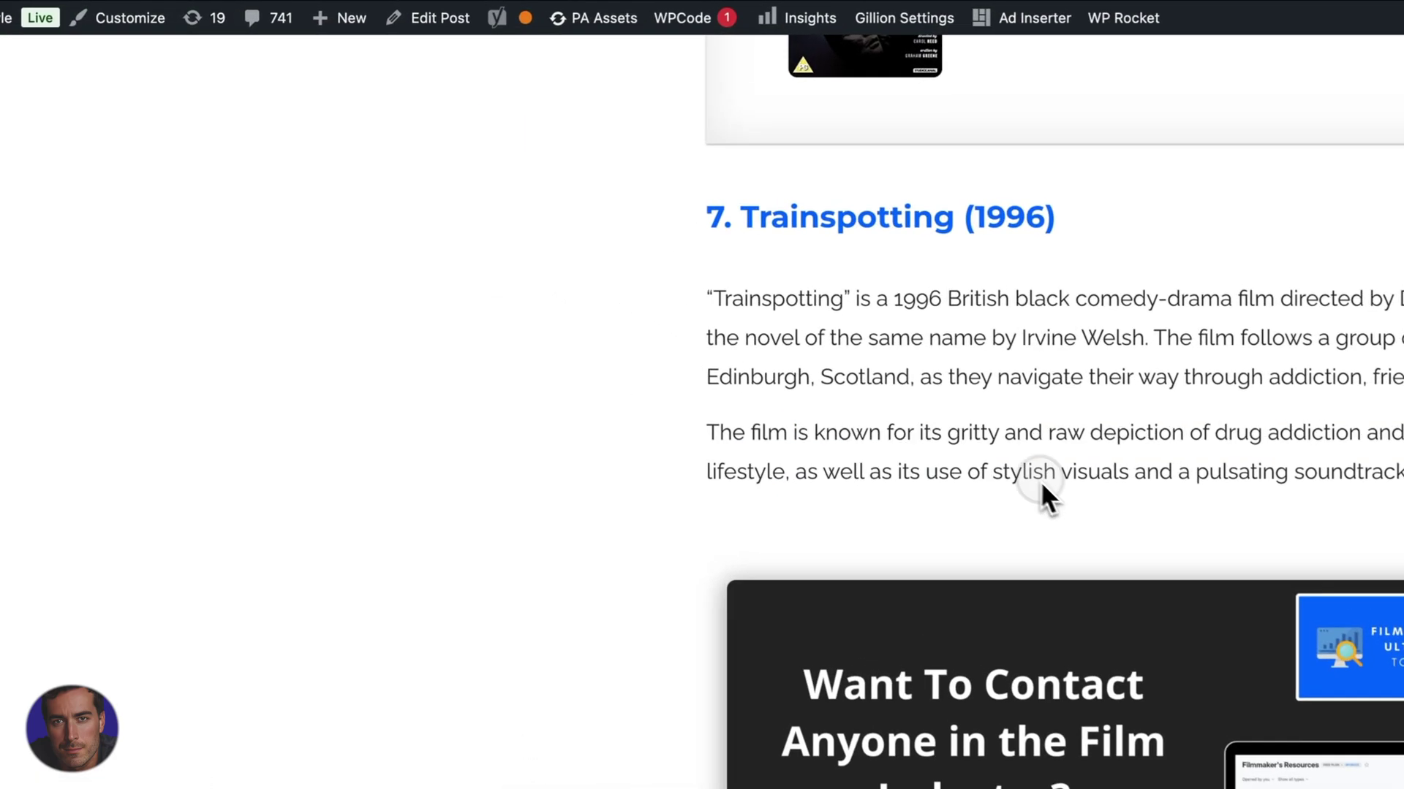
{"action": "left_click", "coordinate": [407, 72]}
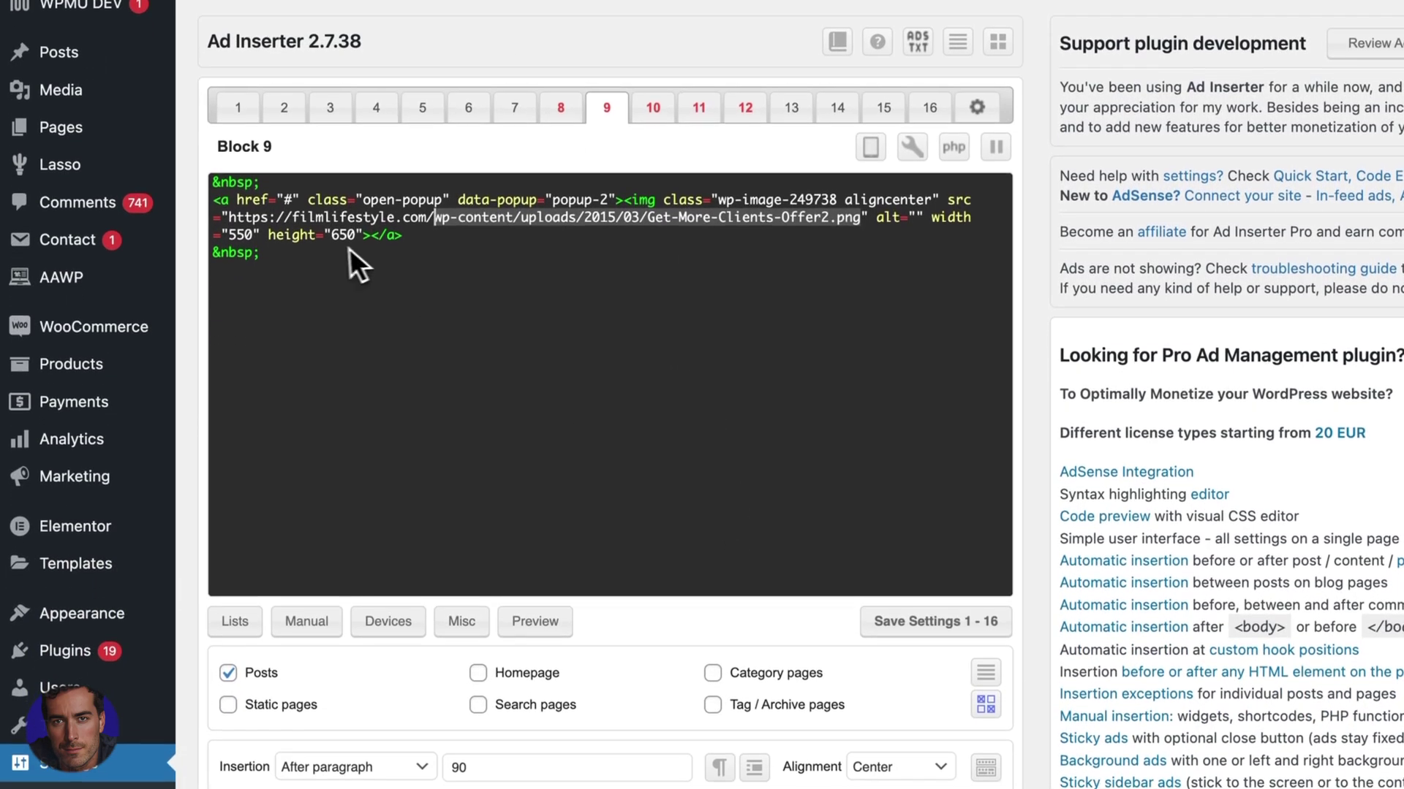
{"action": "left_click_drag", "start_coordinate": [349, 369], "coordinate": [208, 313]}
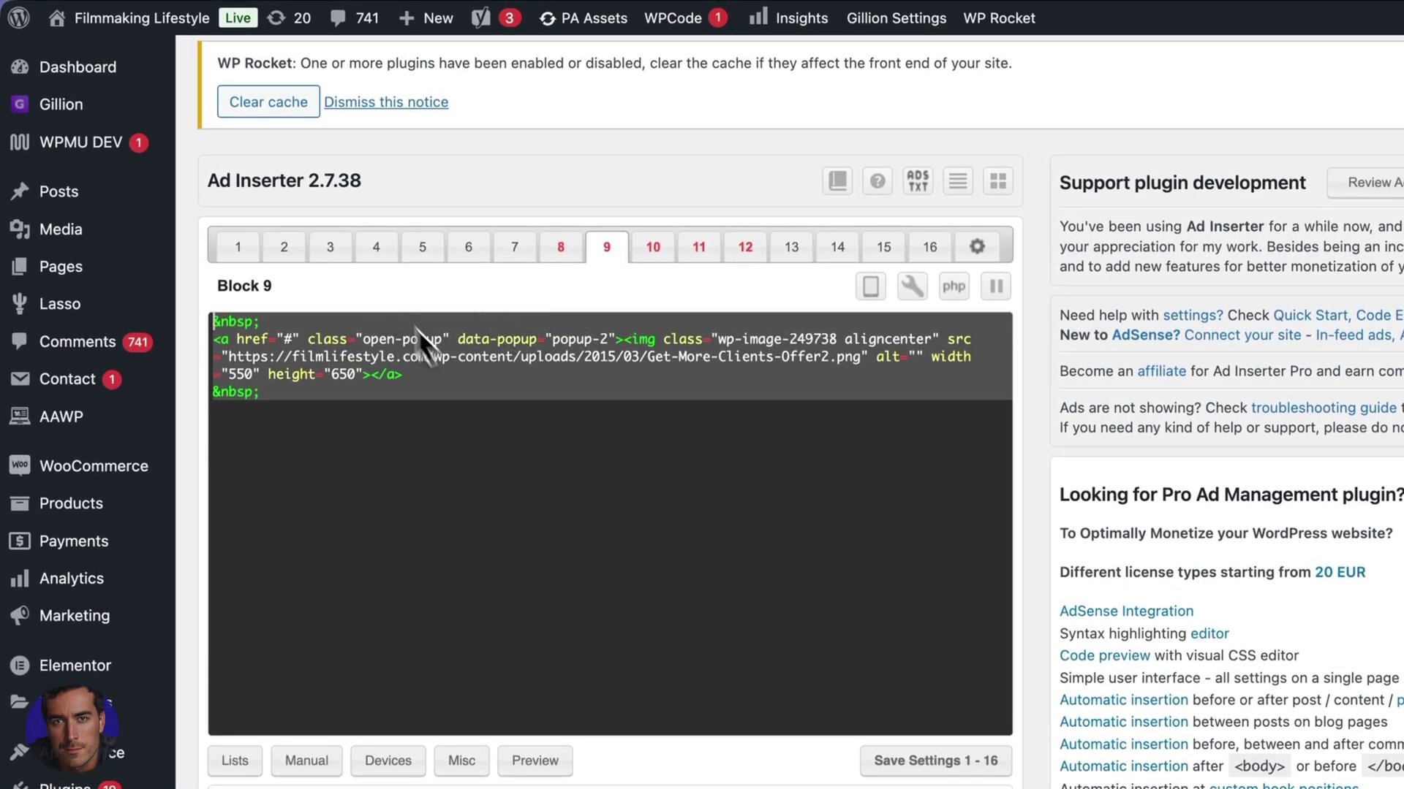
{"action": "left_click", "coordinate": [524, 406]}
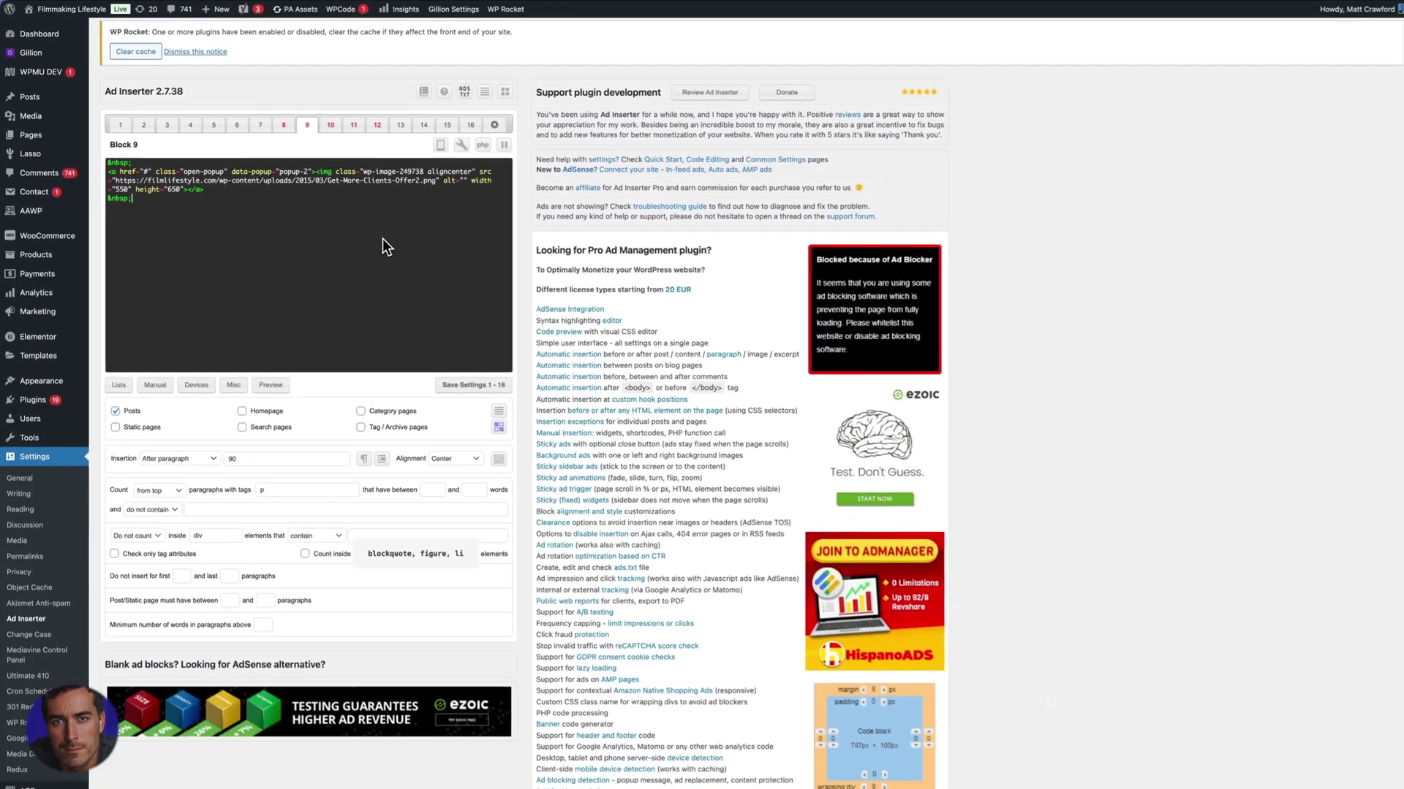
{"action": "left_click_drag", "start_coordinate": [431, 180], "coordinate": [353, 180]}
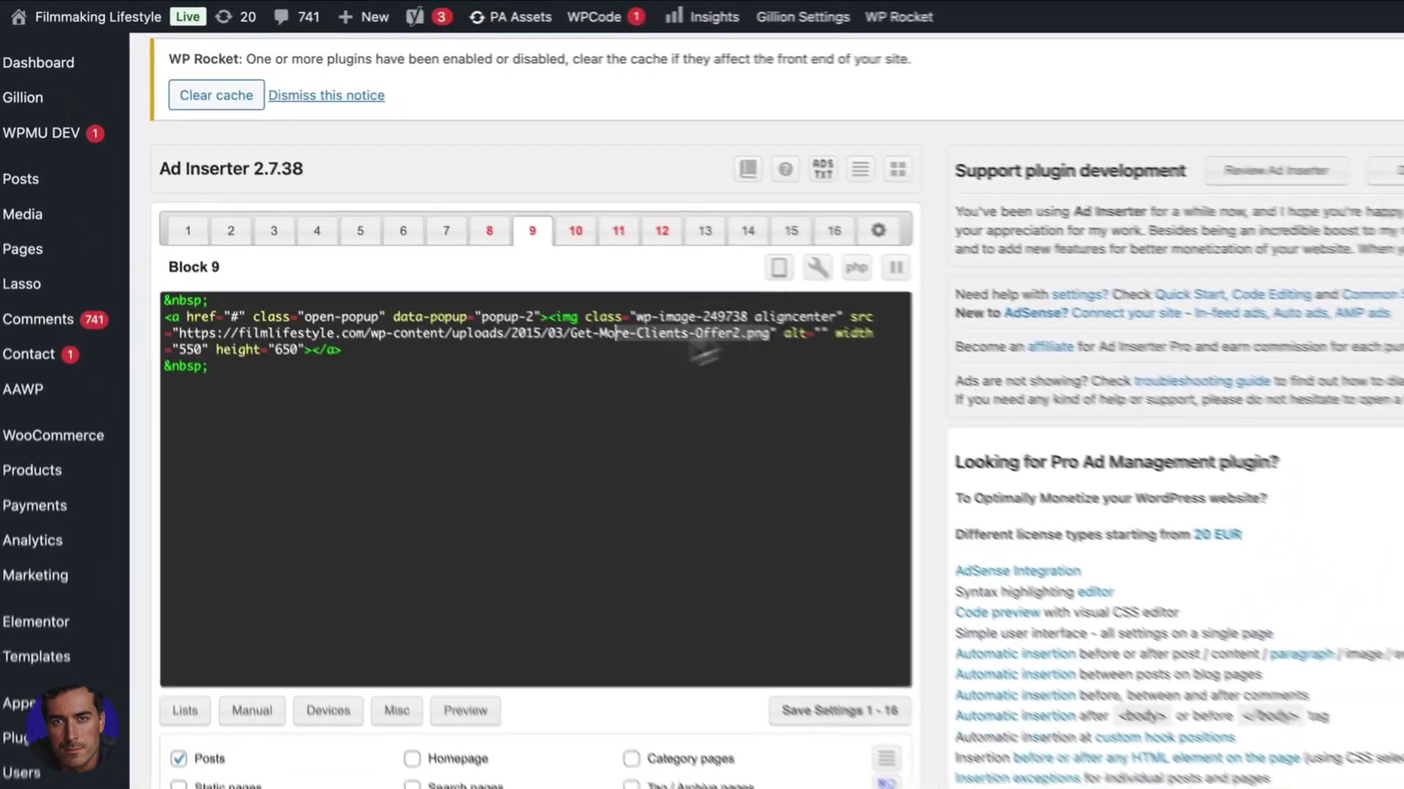
{"action": "left_click_drag", "start_coordinate": [698, 350], "coordinate": [354, 333]}
{"action": "left_click", "coordinate": [398, 348]}
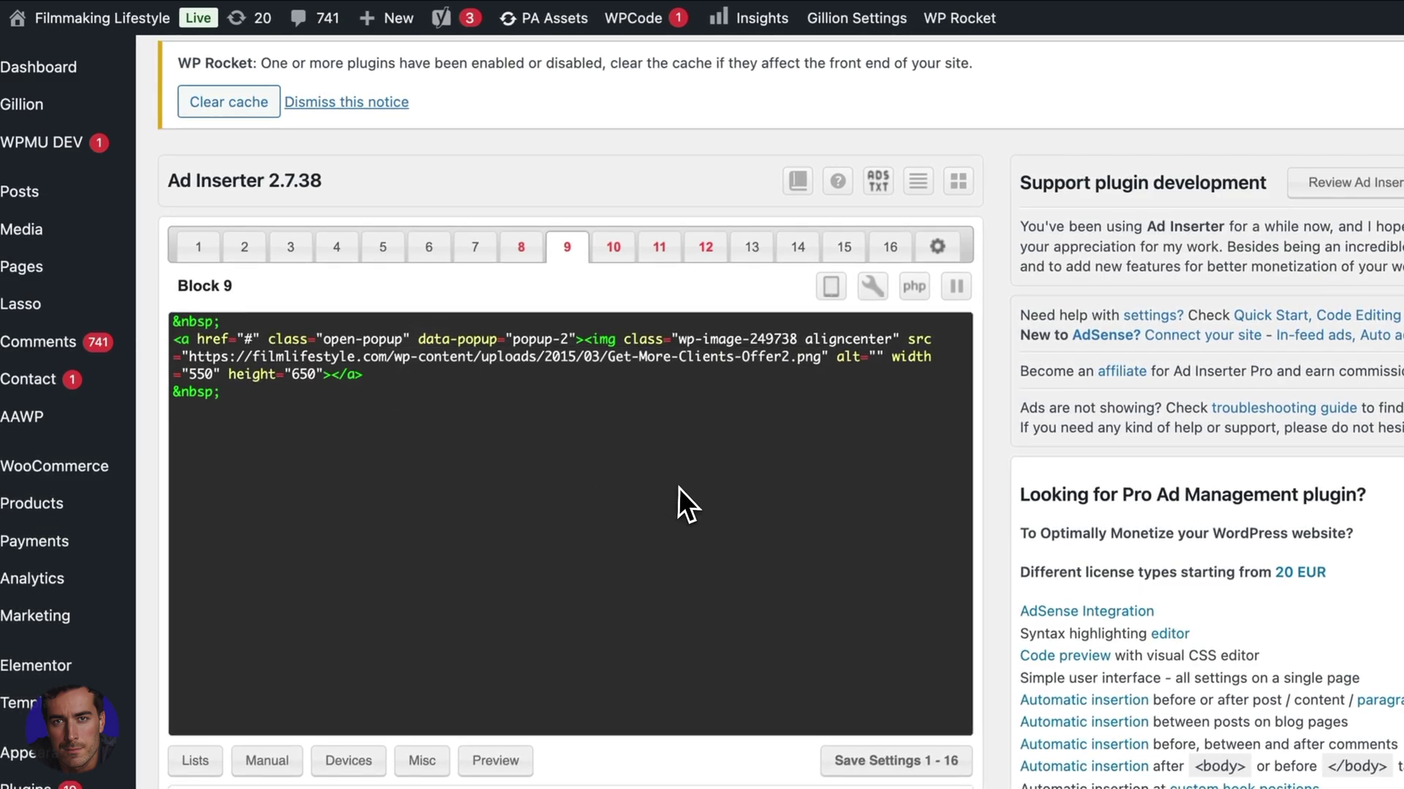
{"action": "mouse_move", "coordinate": [718, 2]}
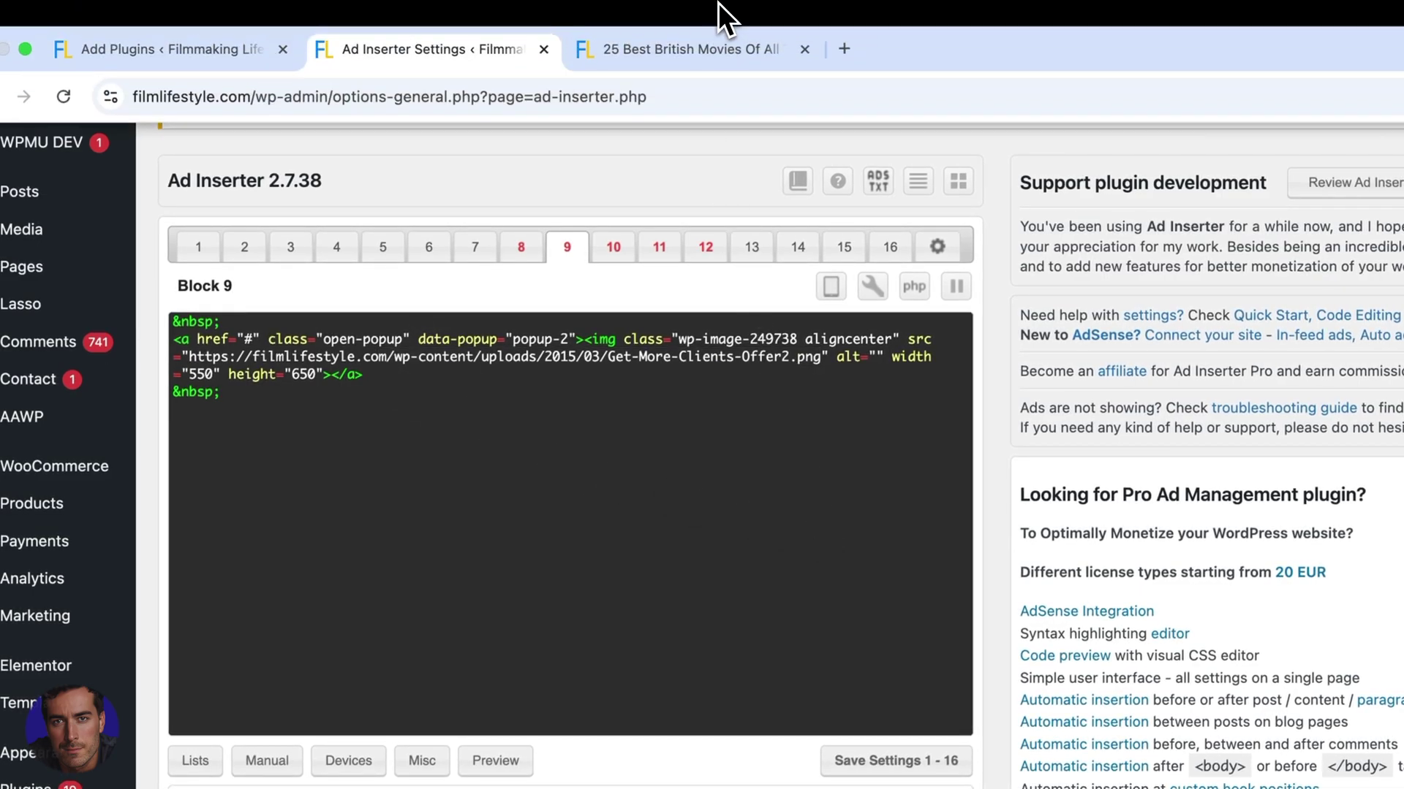
{"action": "left_click", "coordinate": [691, 49]}
{"action": "scroll", "coordinate": [804, 438], "scroll_direction": "down", "scroll_amount": 5}
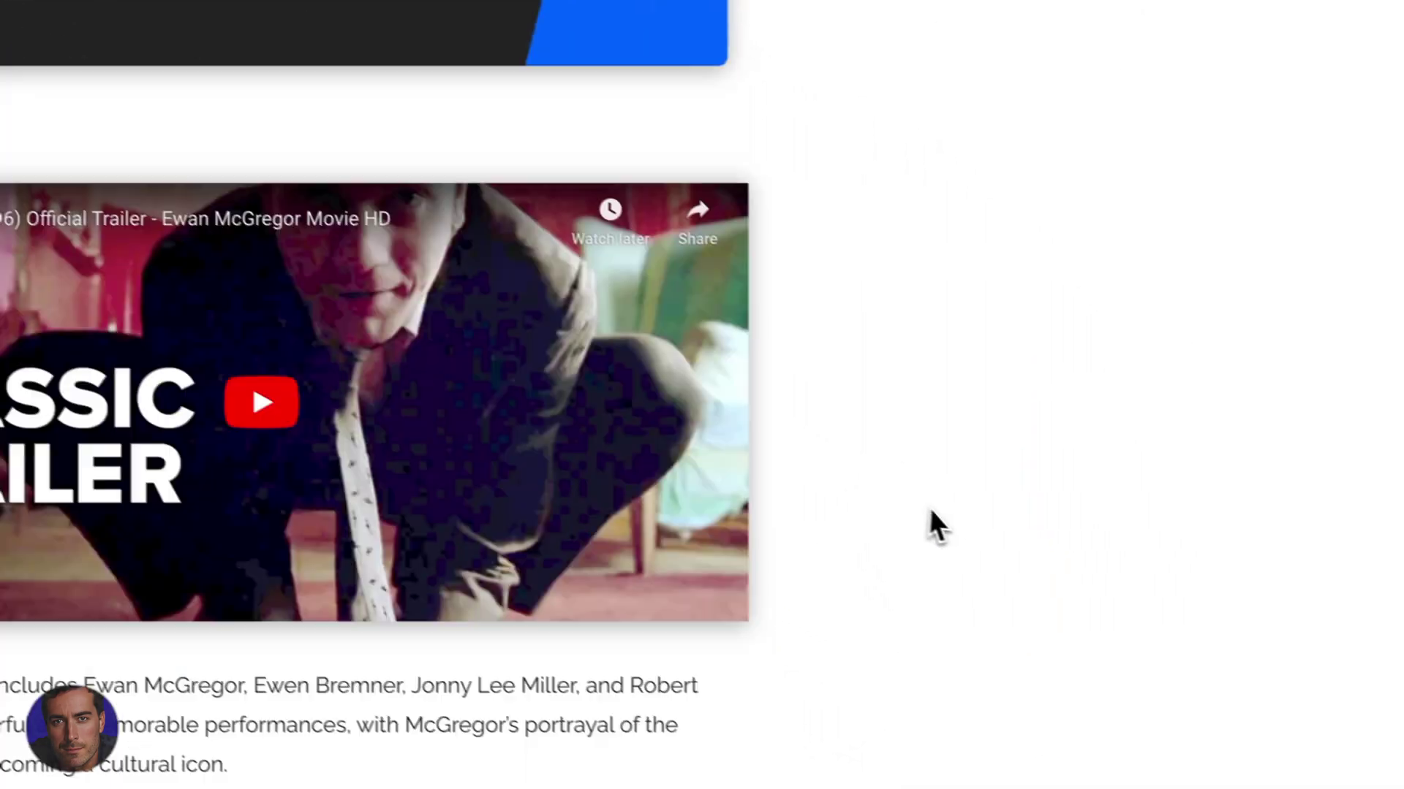
{"action": "scroll", "coordinate": [929, 512], "scroll_direction": "down", "scroll_amount": 15}
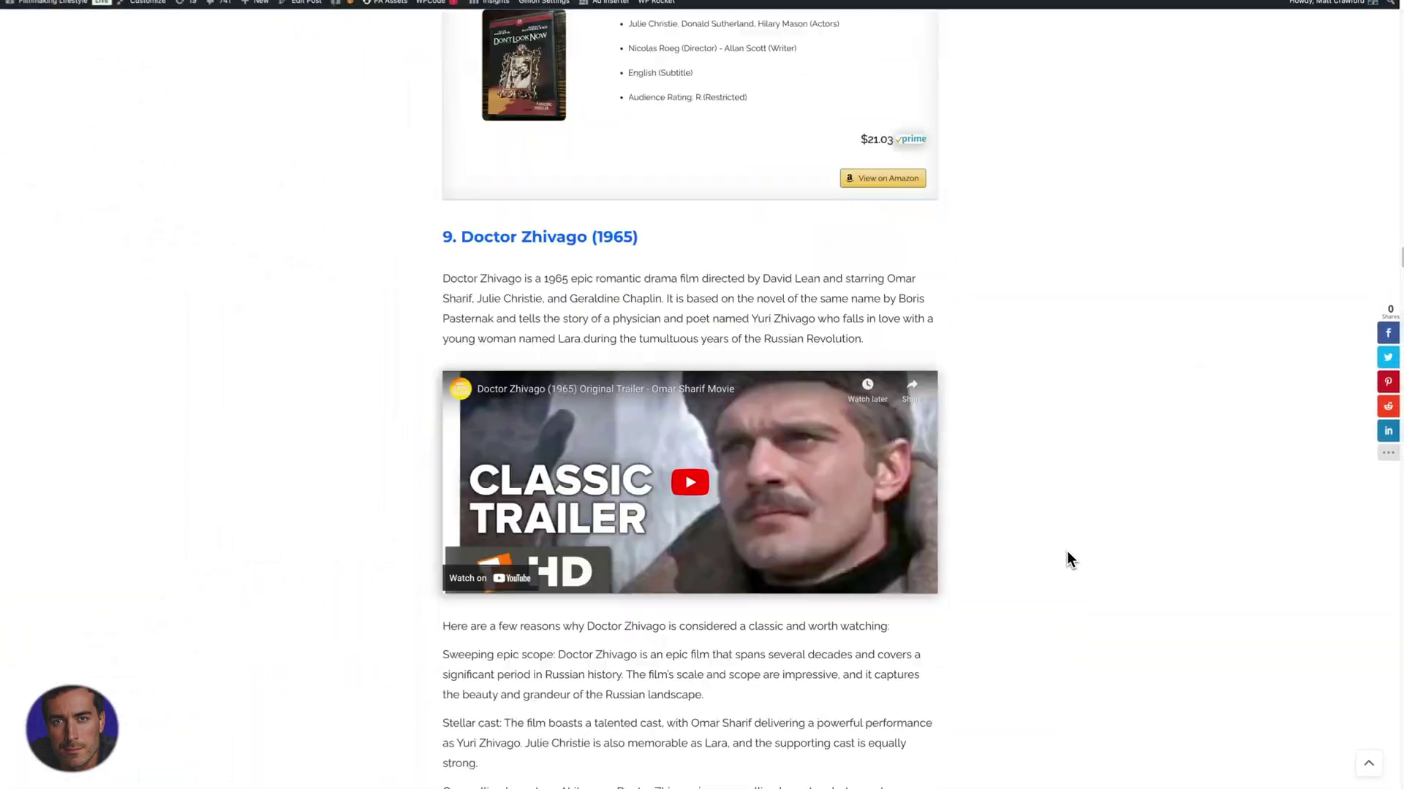
{"action": "left_click", "coordinate": [227, 20]}
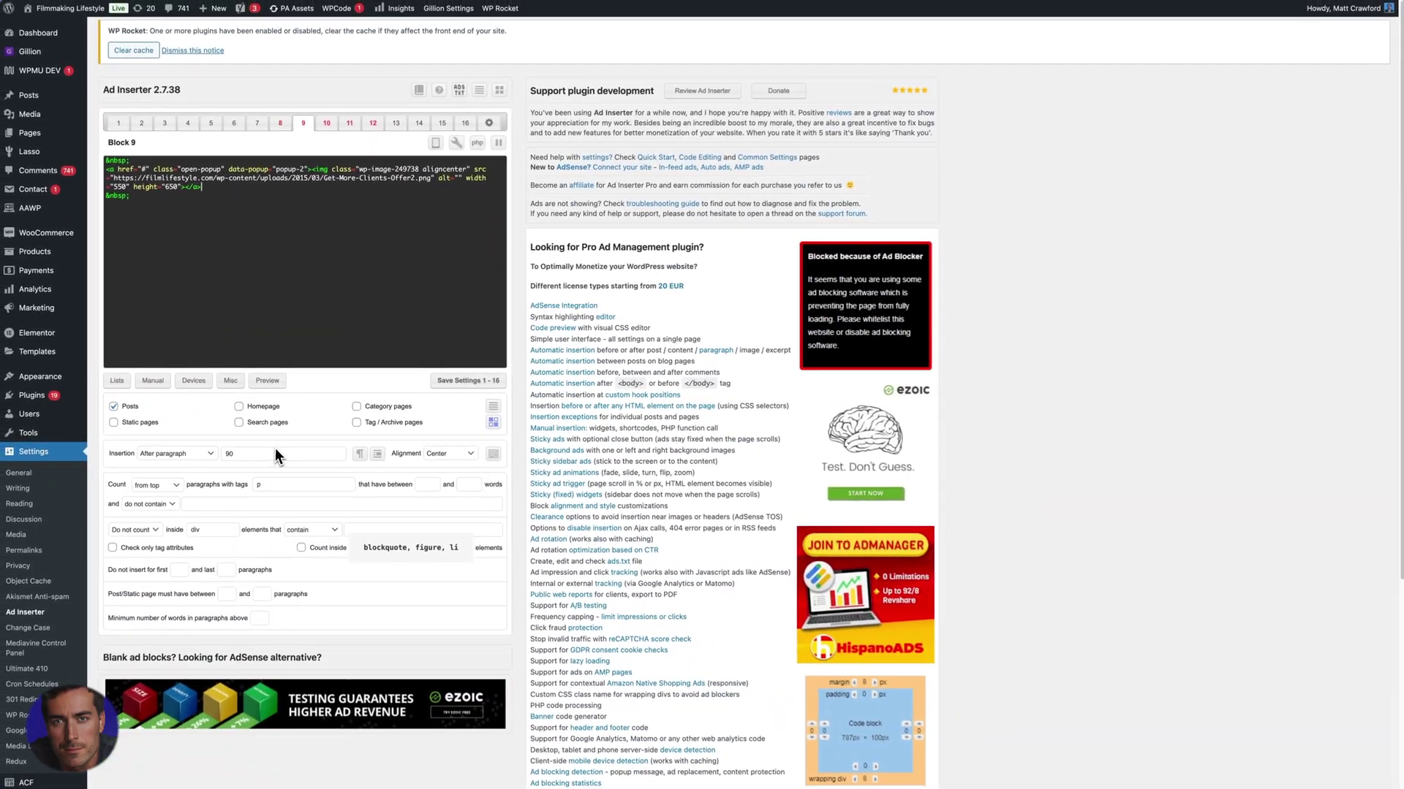
{"action": "left_click", "coordinate": [134, 424]}
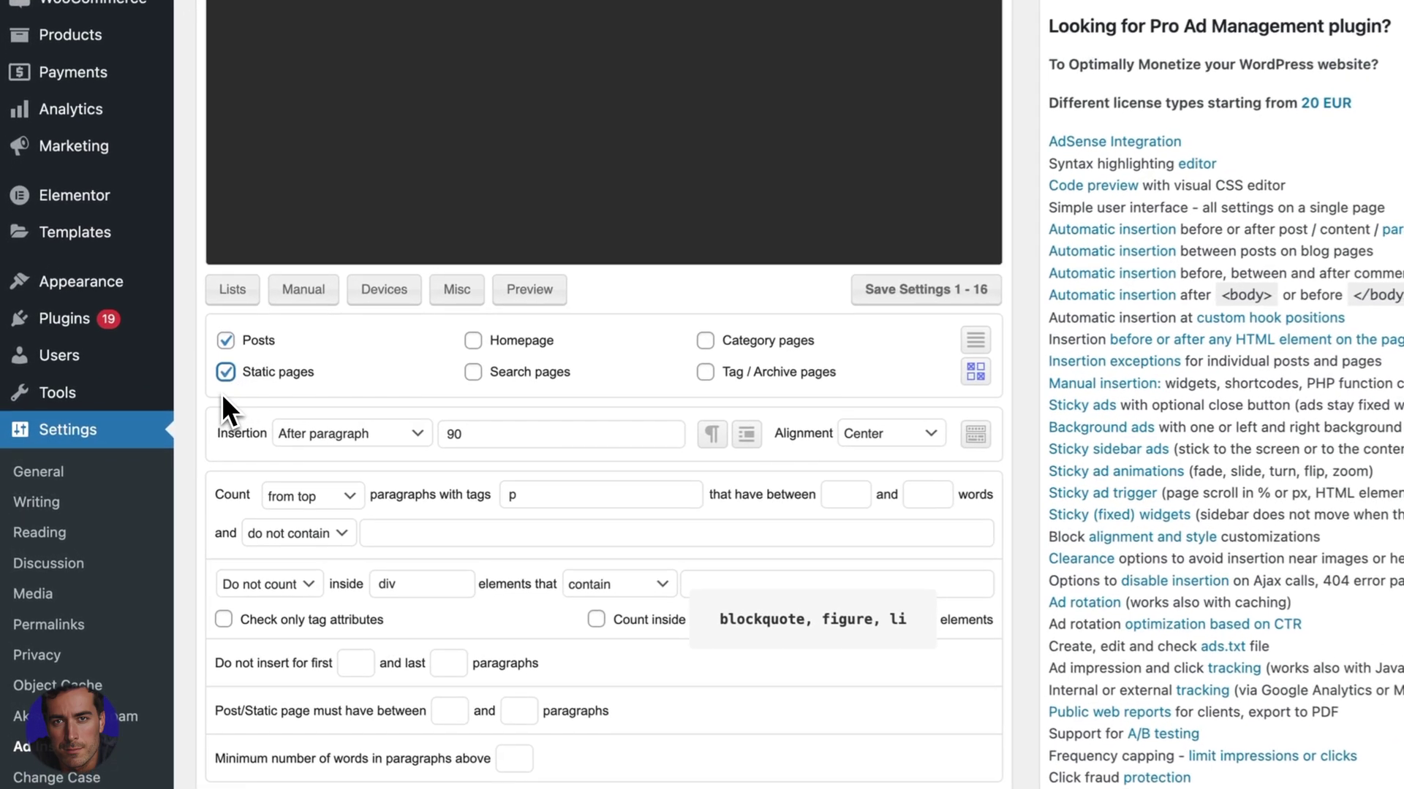
{"action": "left_click", "coordinate": [226, 371]}
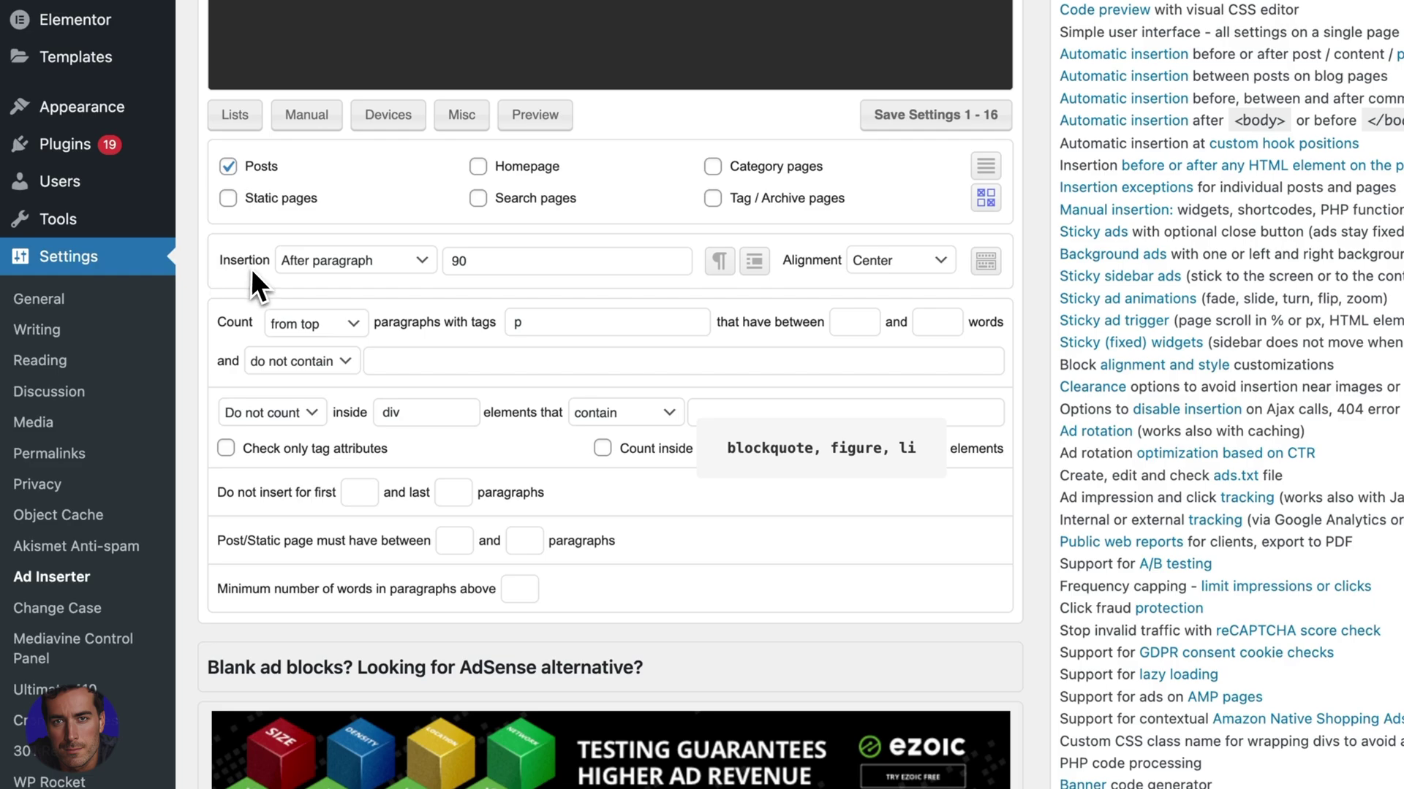
{"action": "left_click", "coordinate": [307, 265]}
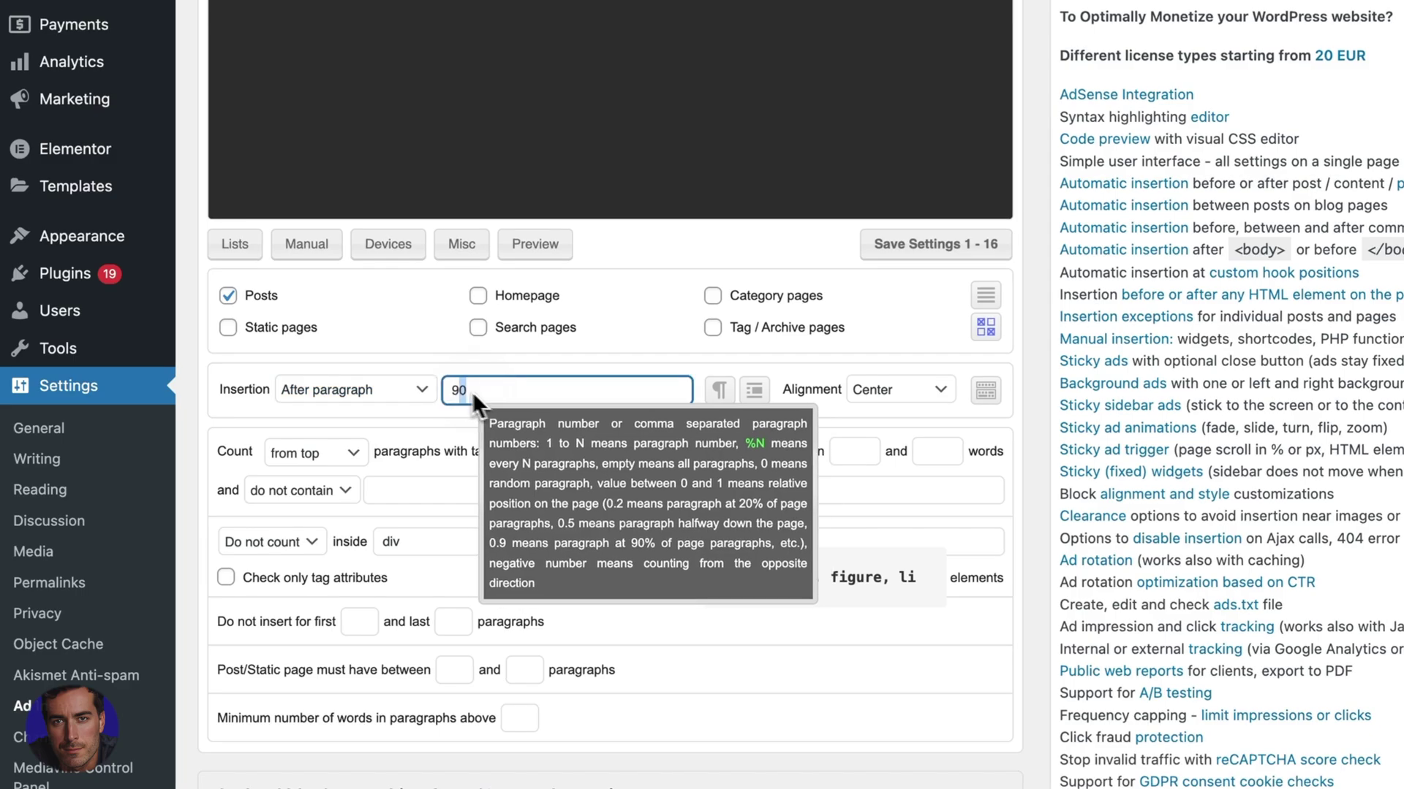
{"action": "left_click_drag", "start_coordinate": [447, 388], "coordinate": [469, 398]}
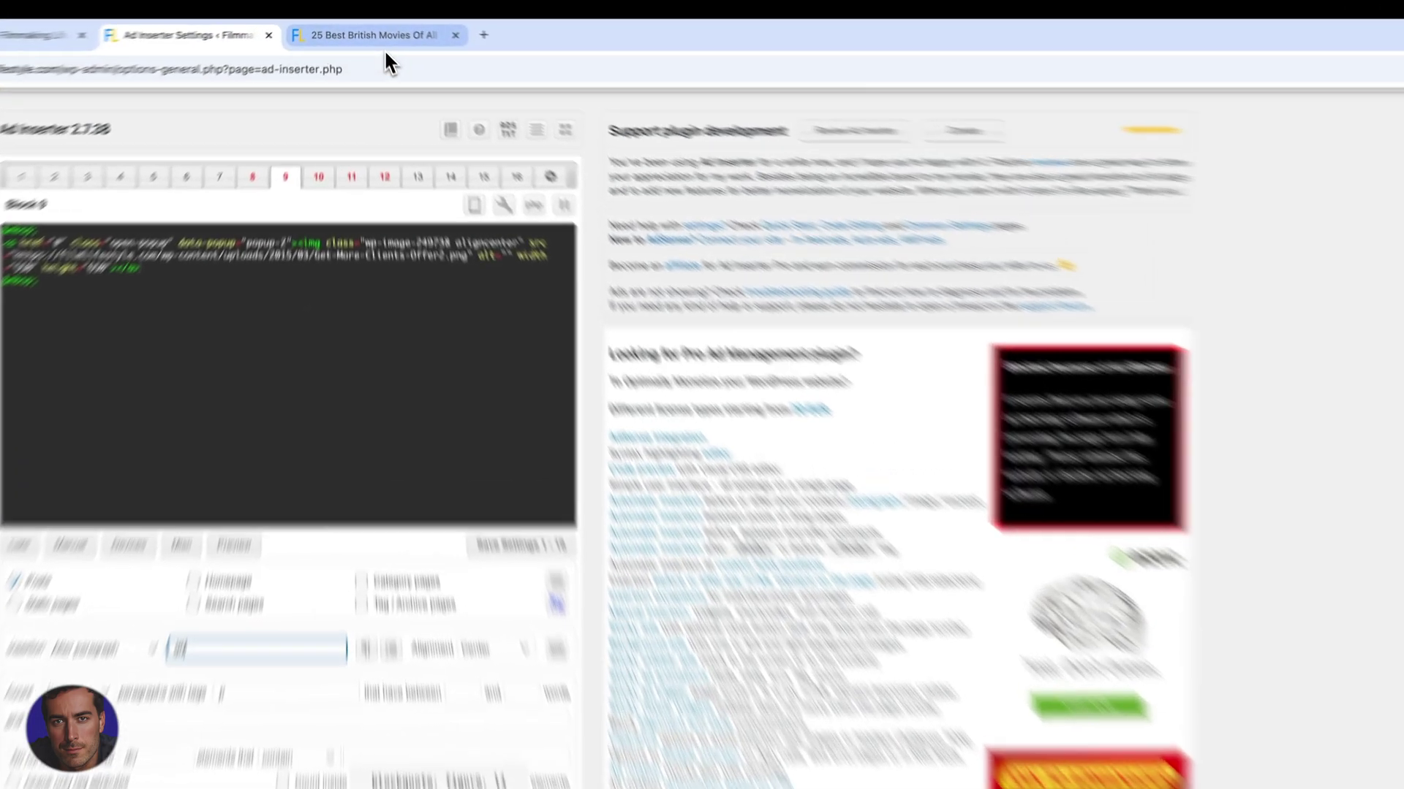
- Check the Trainspotting intro paragraph in the live movies article
{"action": "left_click", "coordinate": [468, 33]}
{"action": "scroll", "coordinate": [818, 563], "scroll_direction": "up", "scroll_amount": 15}
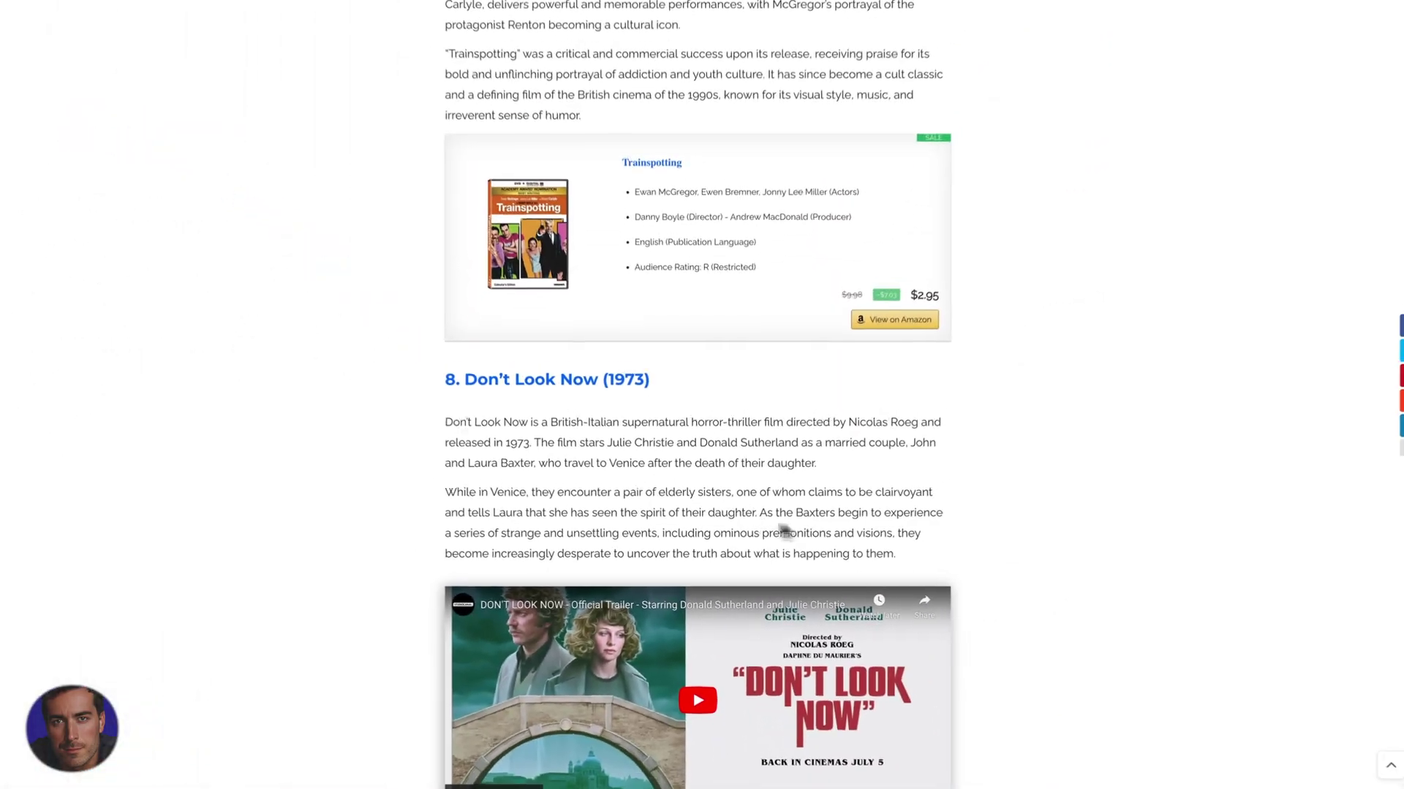
{"action": "scroll", "coordinate": [879, 560], "scroll_direction": "up", "scroll_amount": 5}
{"action": "scroll", "coordinate": [804, 519], "scroll_direction": "up", "scroll_amount": 2}
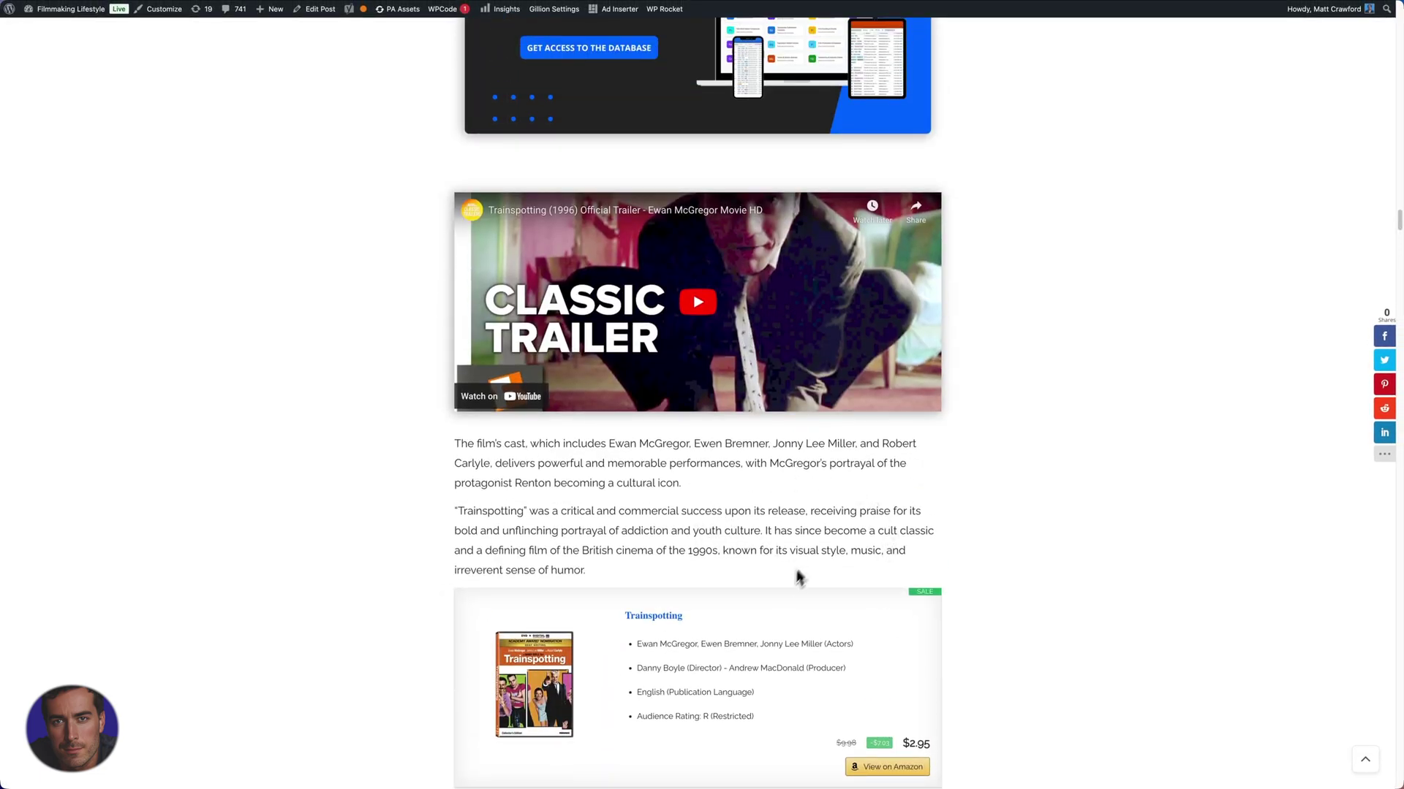
{"action": "scroll", "coordinate": [774, 595], "scroll_direction": "up", "scroll_amount": 8}
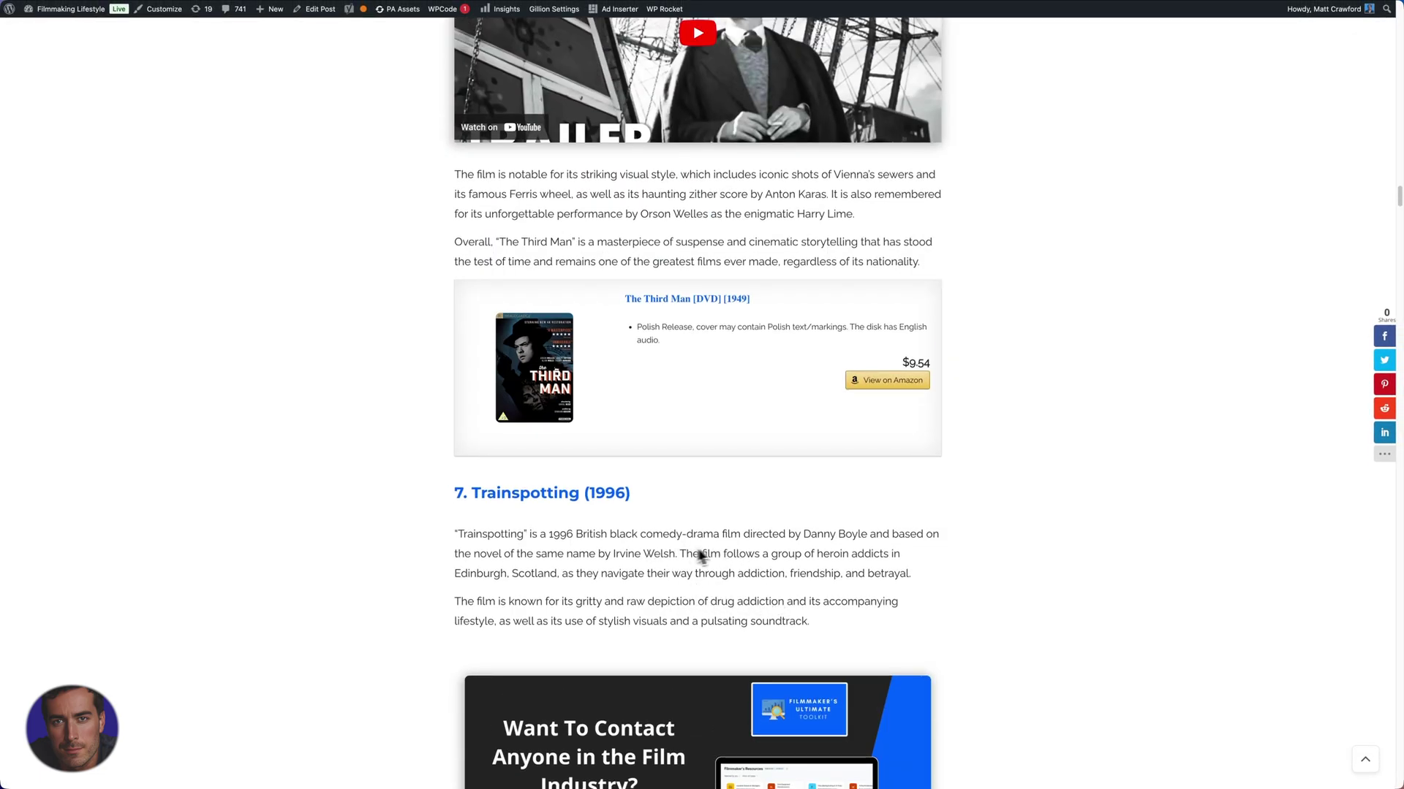
{"action": "left_click_drag", "start_coordinate": [939, 574], "coordinate": [457, 537]}
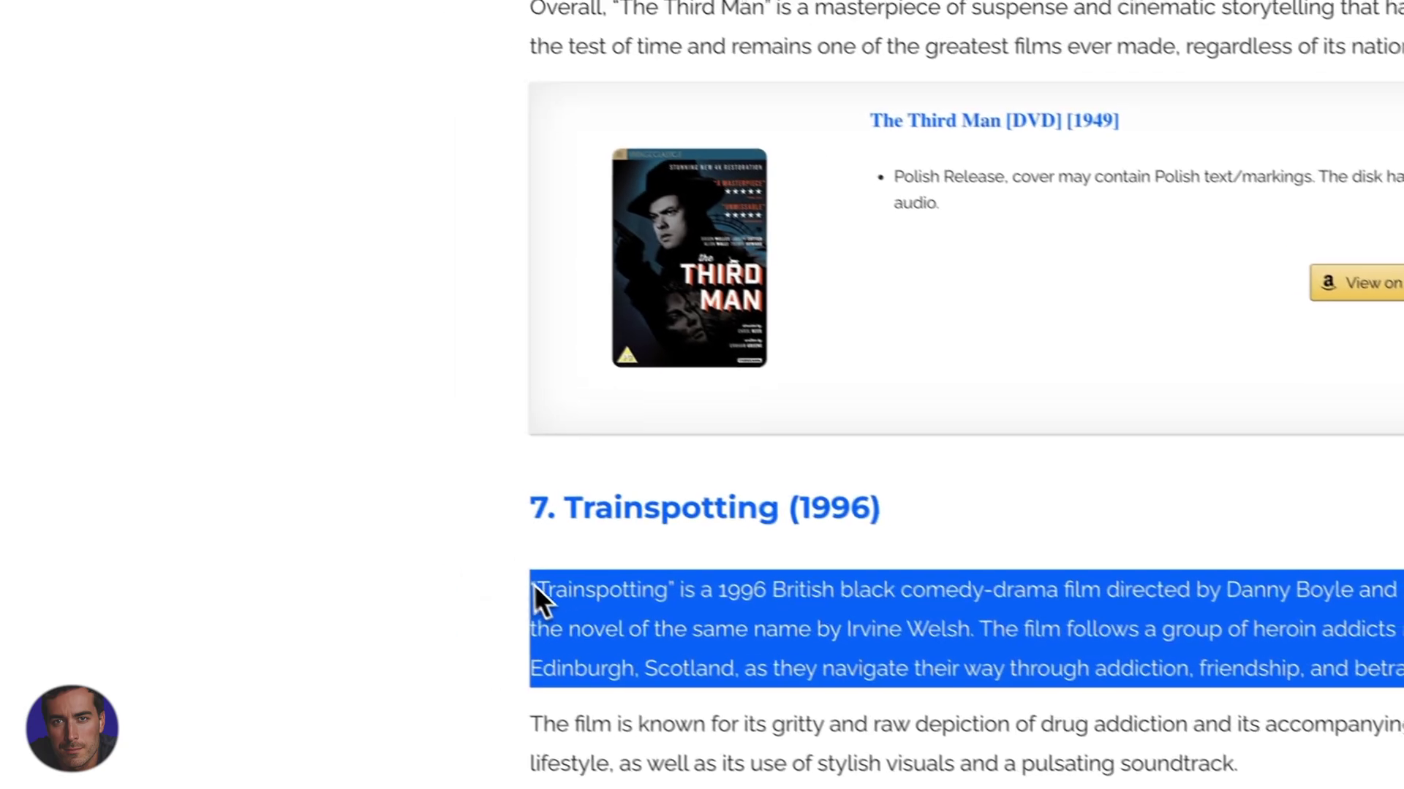
{"action": "left_click", "coordinate": [491, 467]}
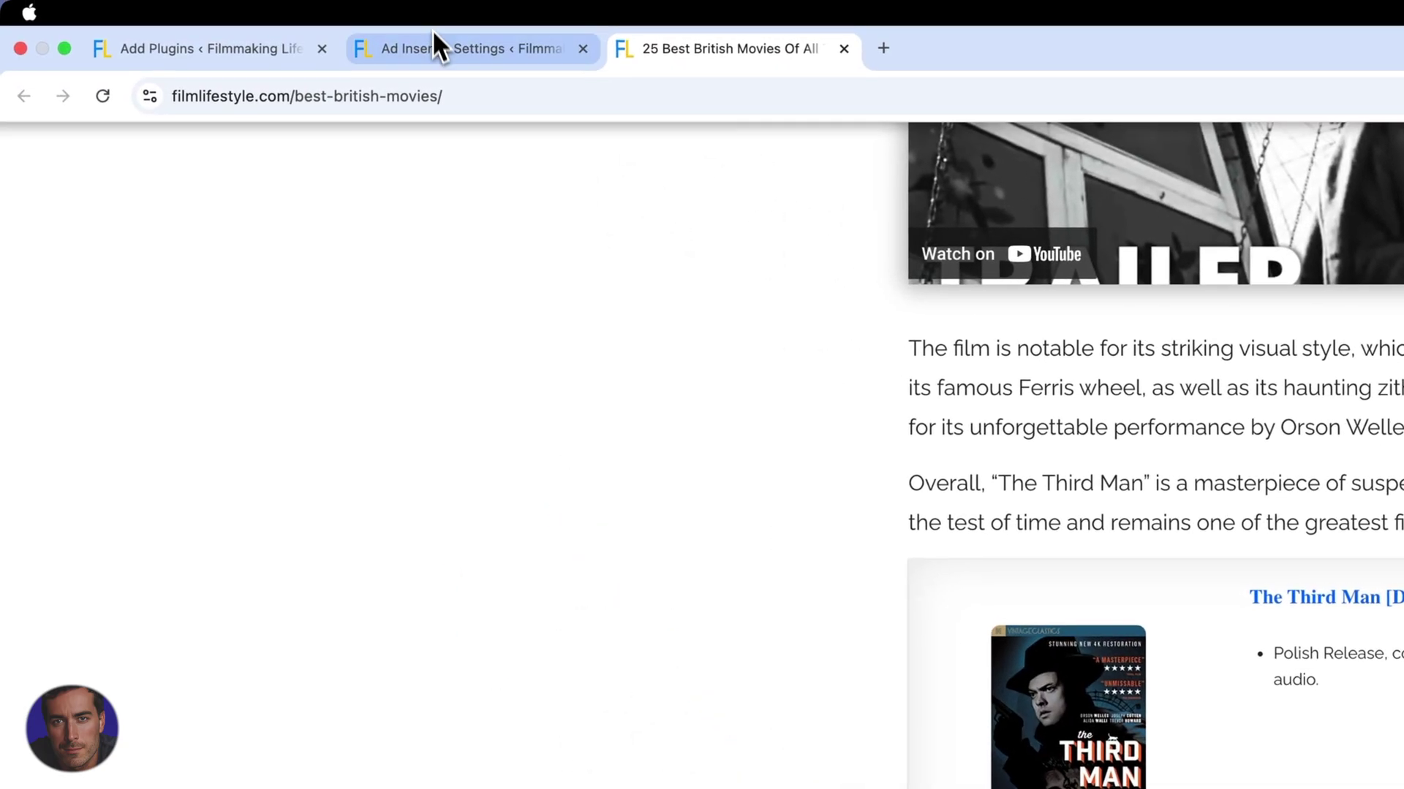
- Review the ad code of Ad Inserter blocks 8, 9 and 10
{"action": "left_click", "coordinate": [435, 43]}
{"action": "scroll", "coordinate": [680, 288], "scroll_direction": "down", "scroll_amount": 5}
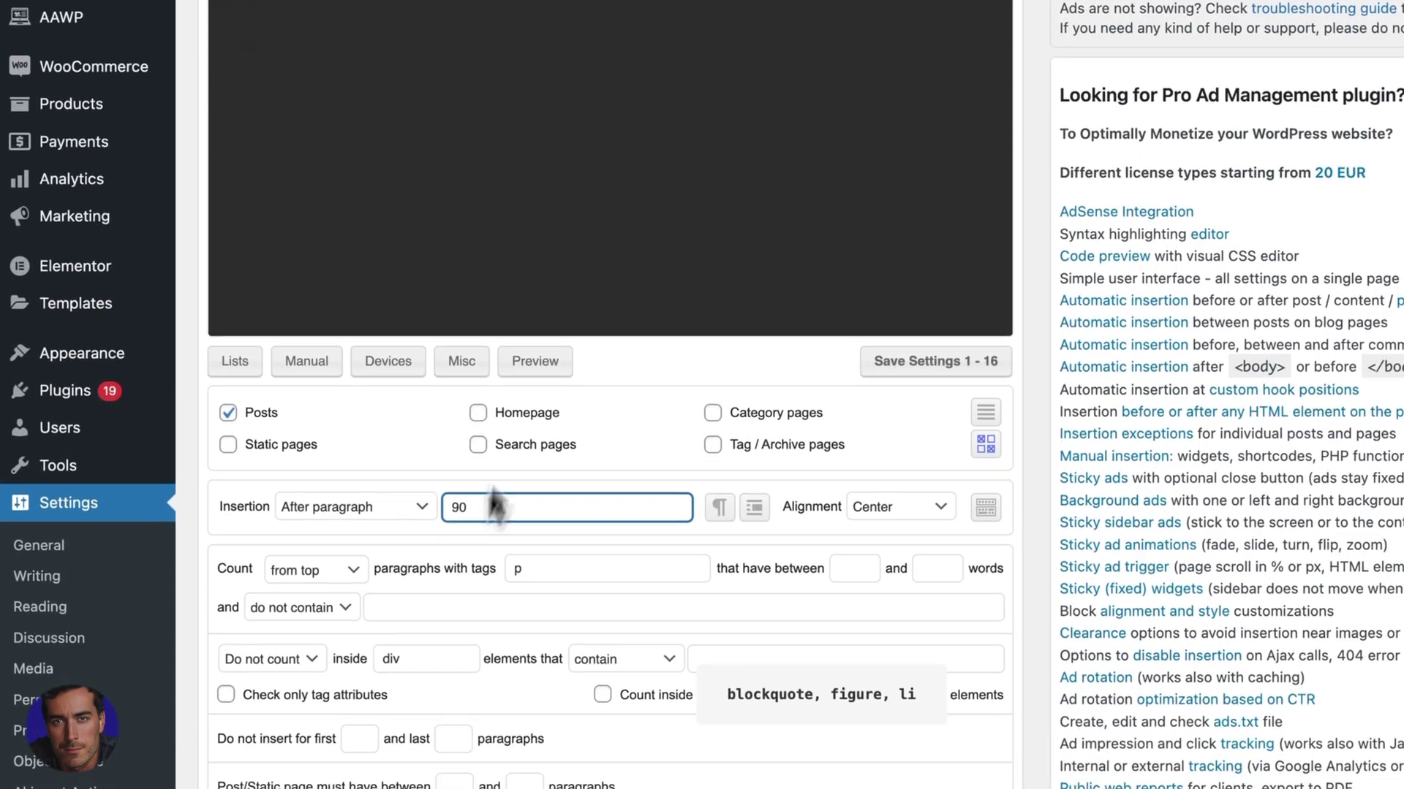
{"action": "scroll", "coordinate": [526, 501], "scroll_direction": "up", "scroll_amount": 10}
{"action": "left_click", "coordinate": [560, 179]}
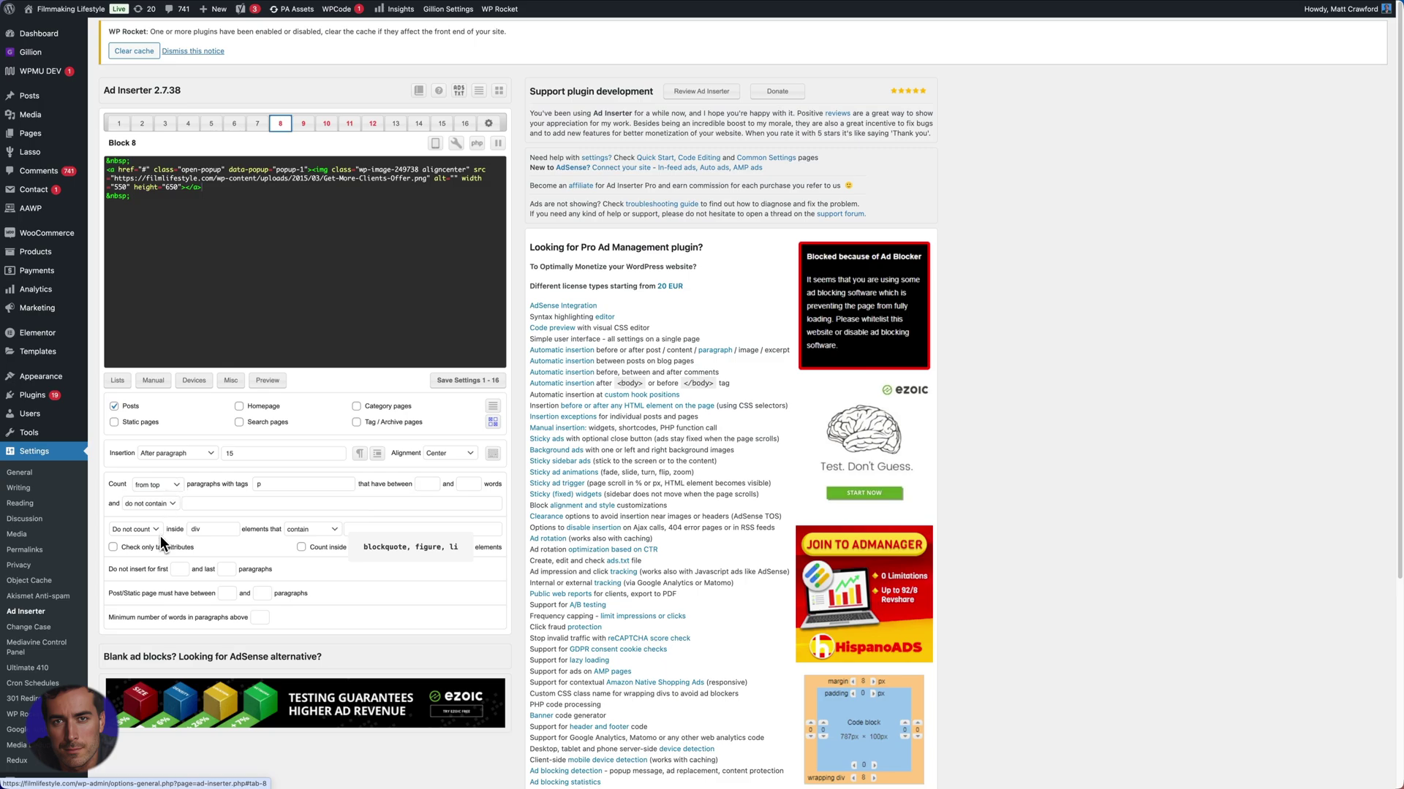
{"action": "left_click", "coordinate": [303, 123]}
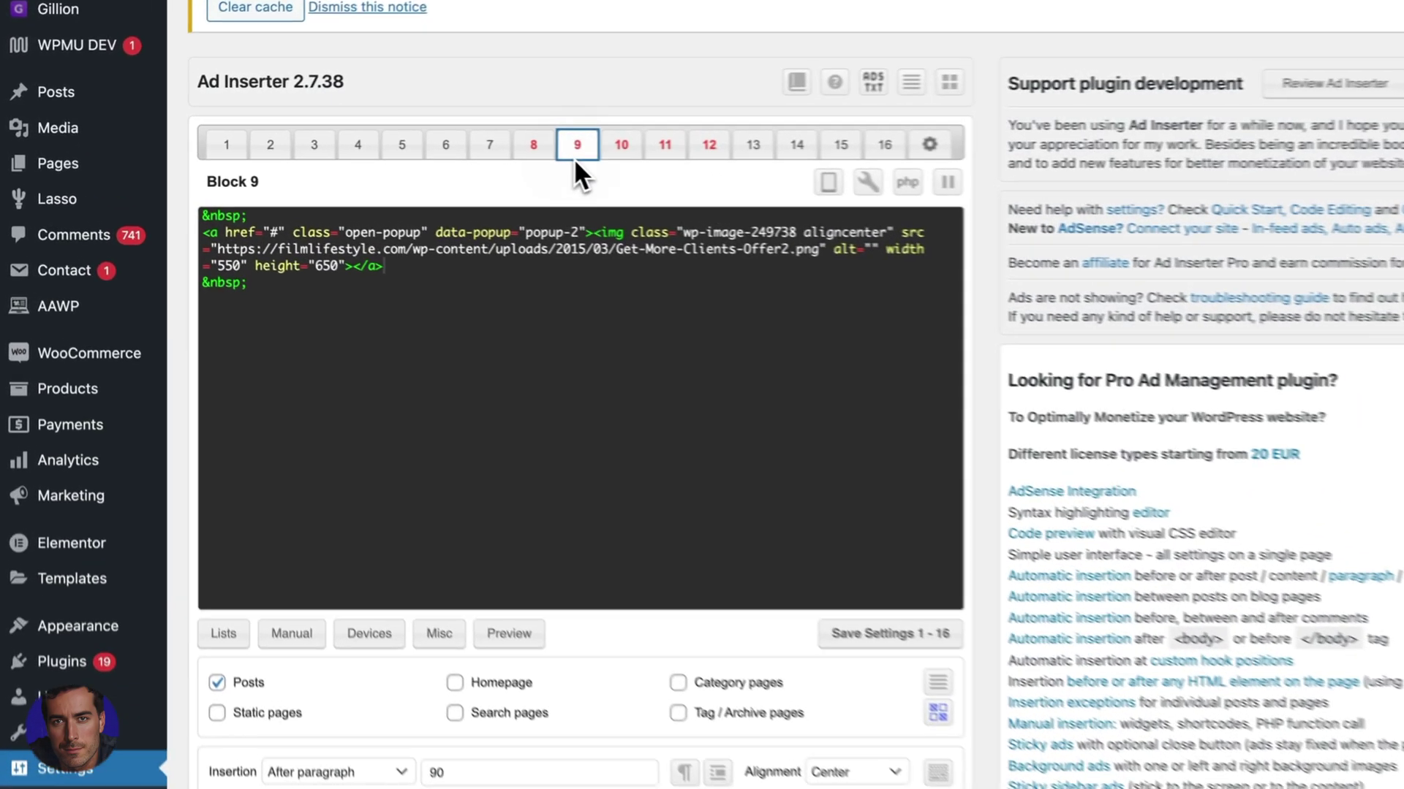
{"action": "left_click", "coordinate": [649, 150]}
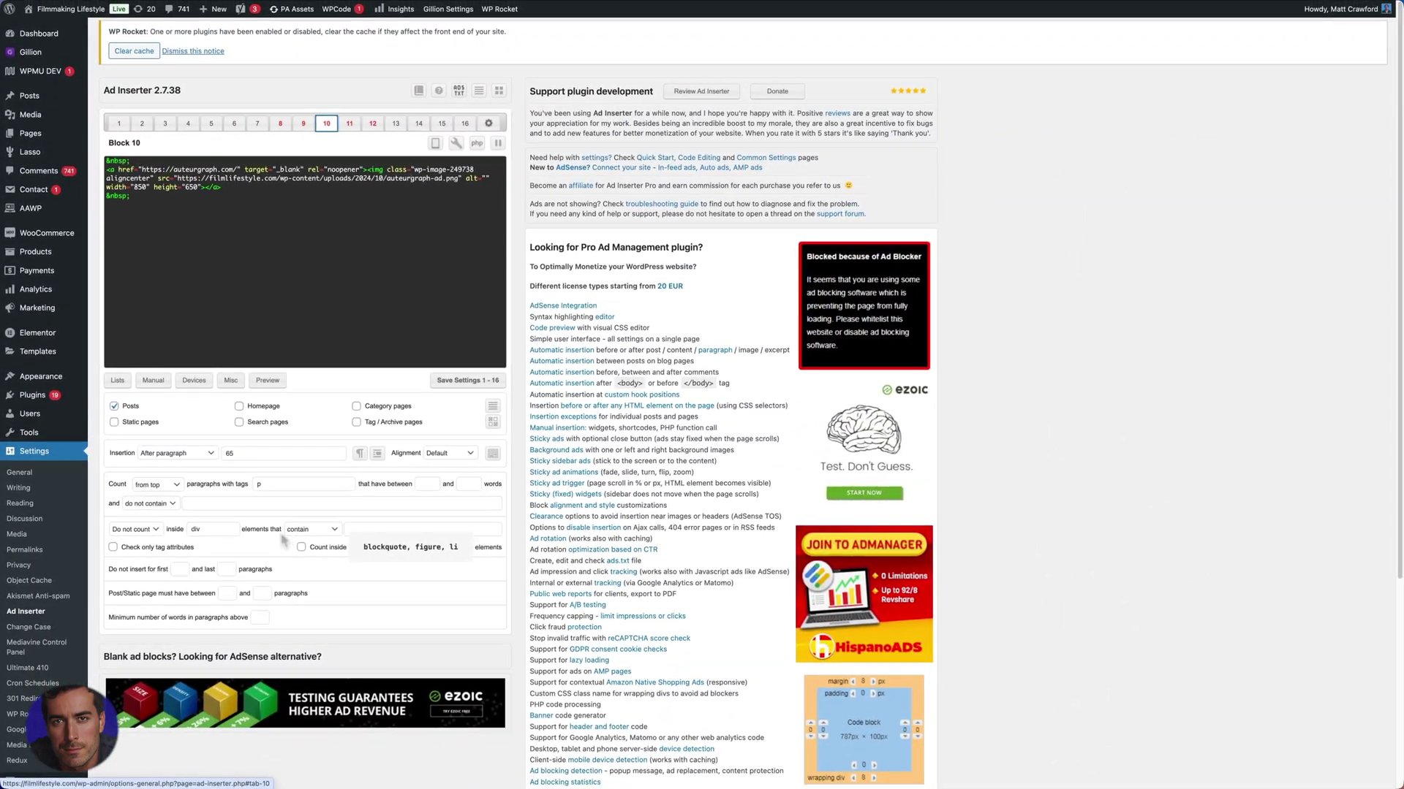
{"action": "left_click", "coordinate": [416, 13]}
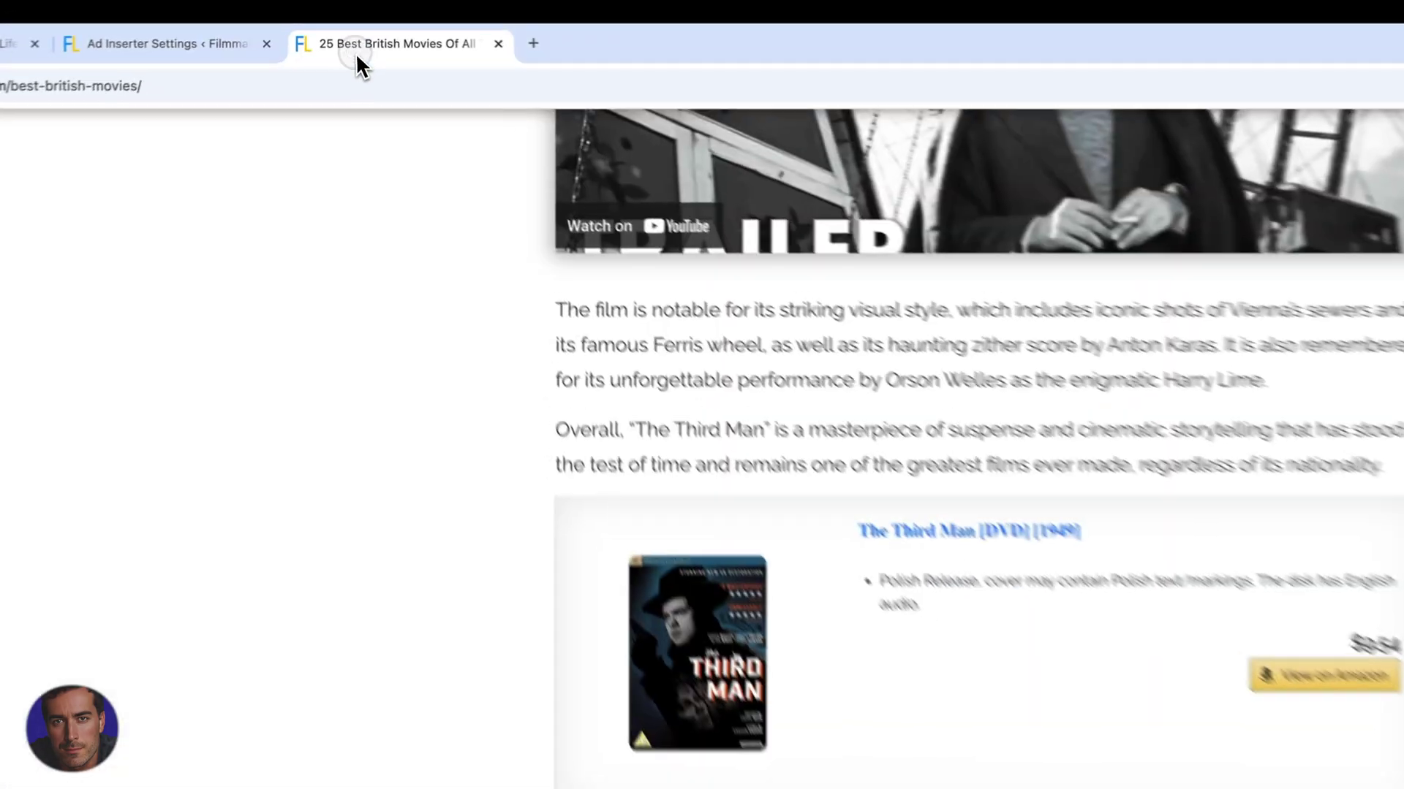
{"action": "scroll", "coordinate": [808, 490], "scroll_direction": "down", "scroll_amount": 10}
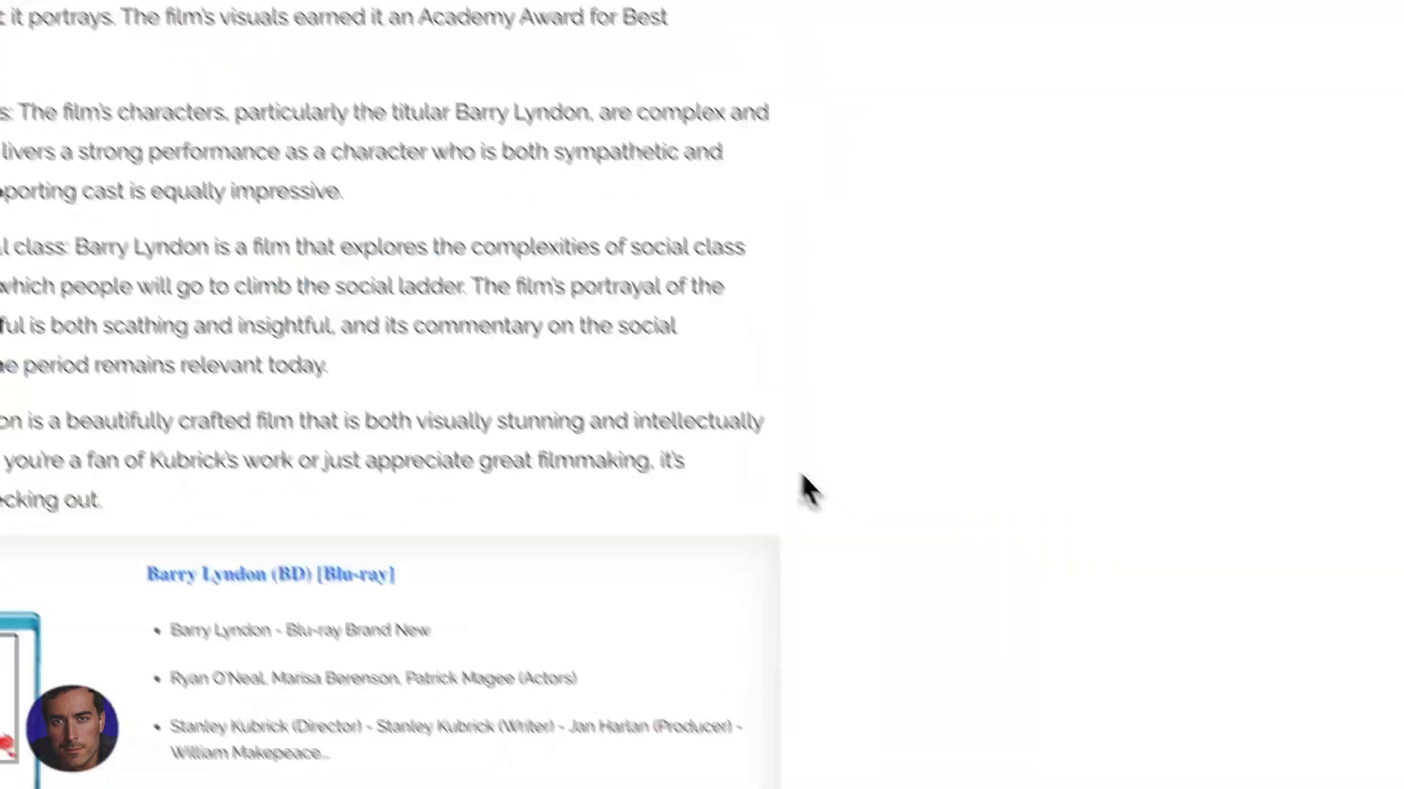
{"action": "scroll", "coordinate": [808, 490], "scroll_direction": "up", "scroll_amount": 20}
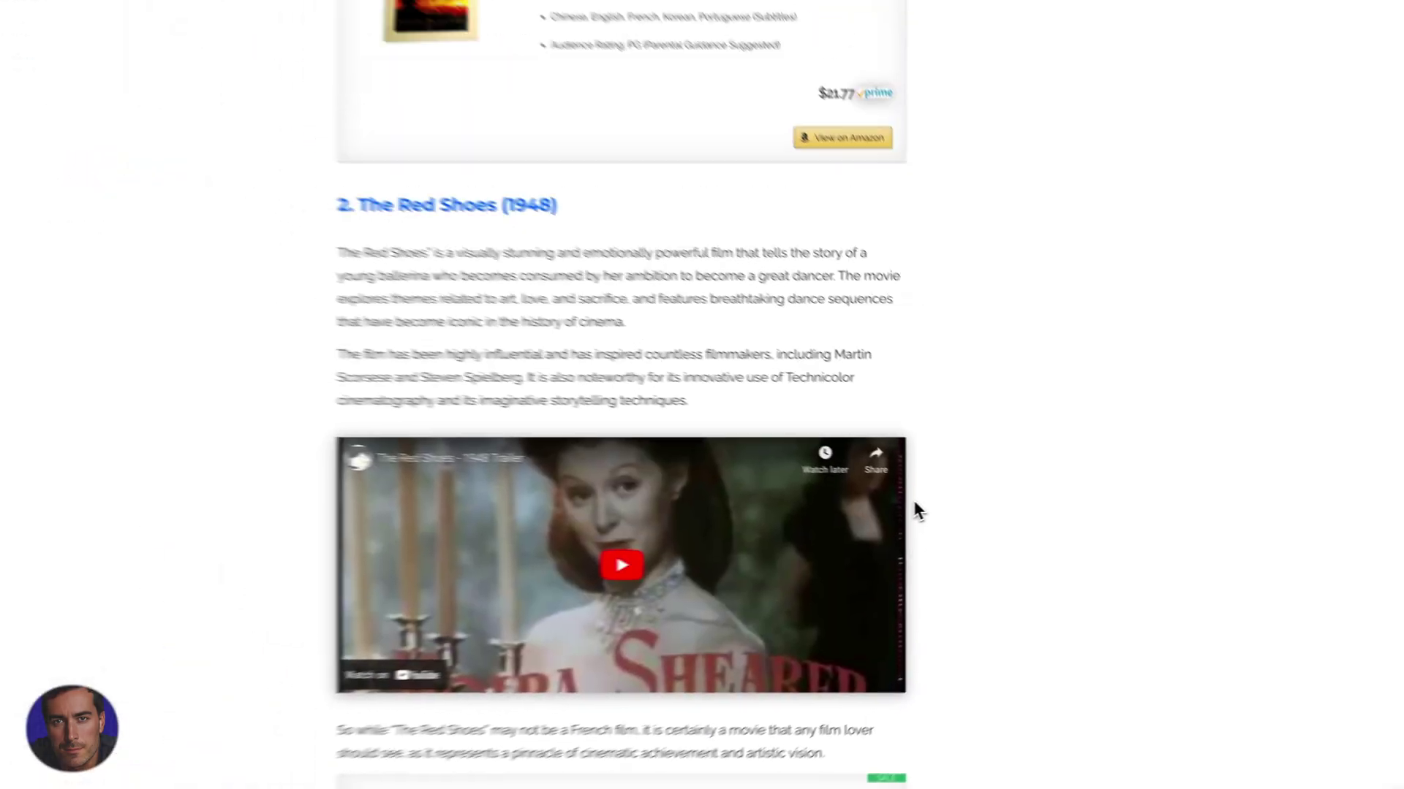
{"action": "scroll", "coordinate": [914, 509], "scroll_direction": "up", "scroll_amount": 15}
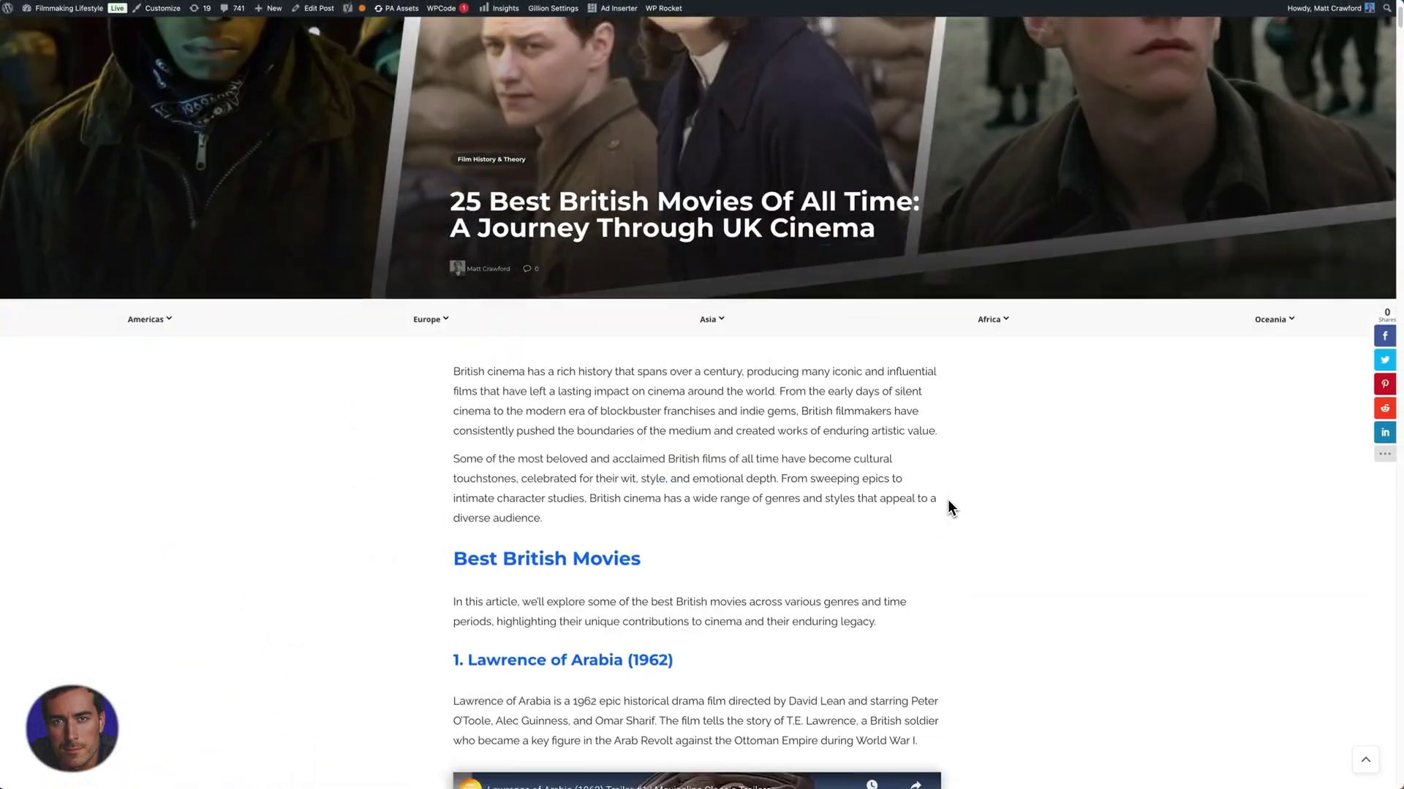
{"action": "scroll", "coordinate": [948, 510], "scroll_direction": "down", "scroll_amount": 3}
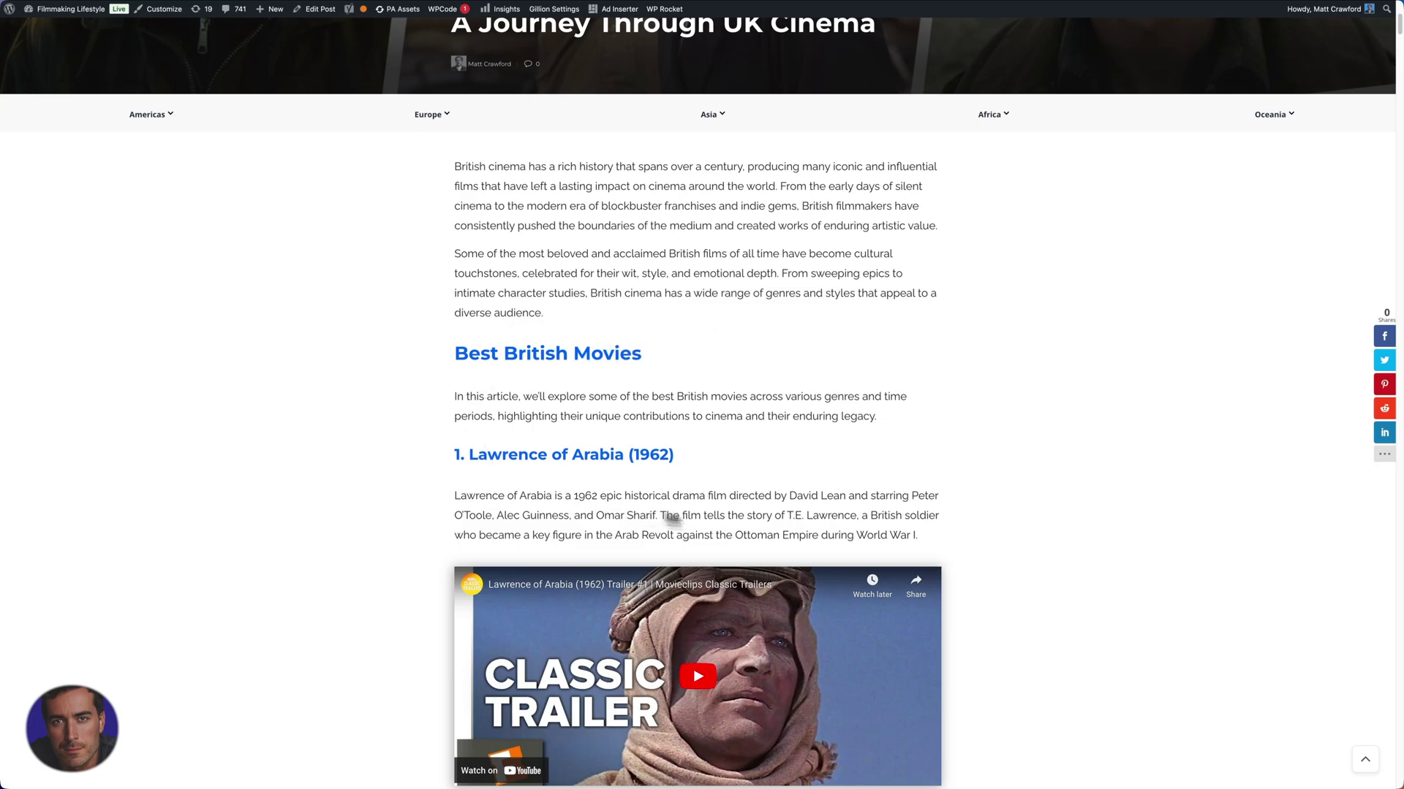
{"action": "scroll", "coordinate": [1048, 661], "scroll_direction": "down", "scroll_amount": 4}
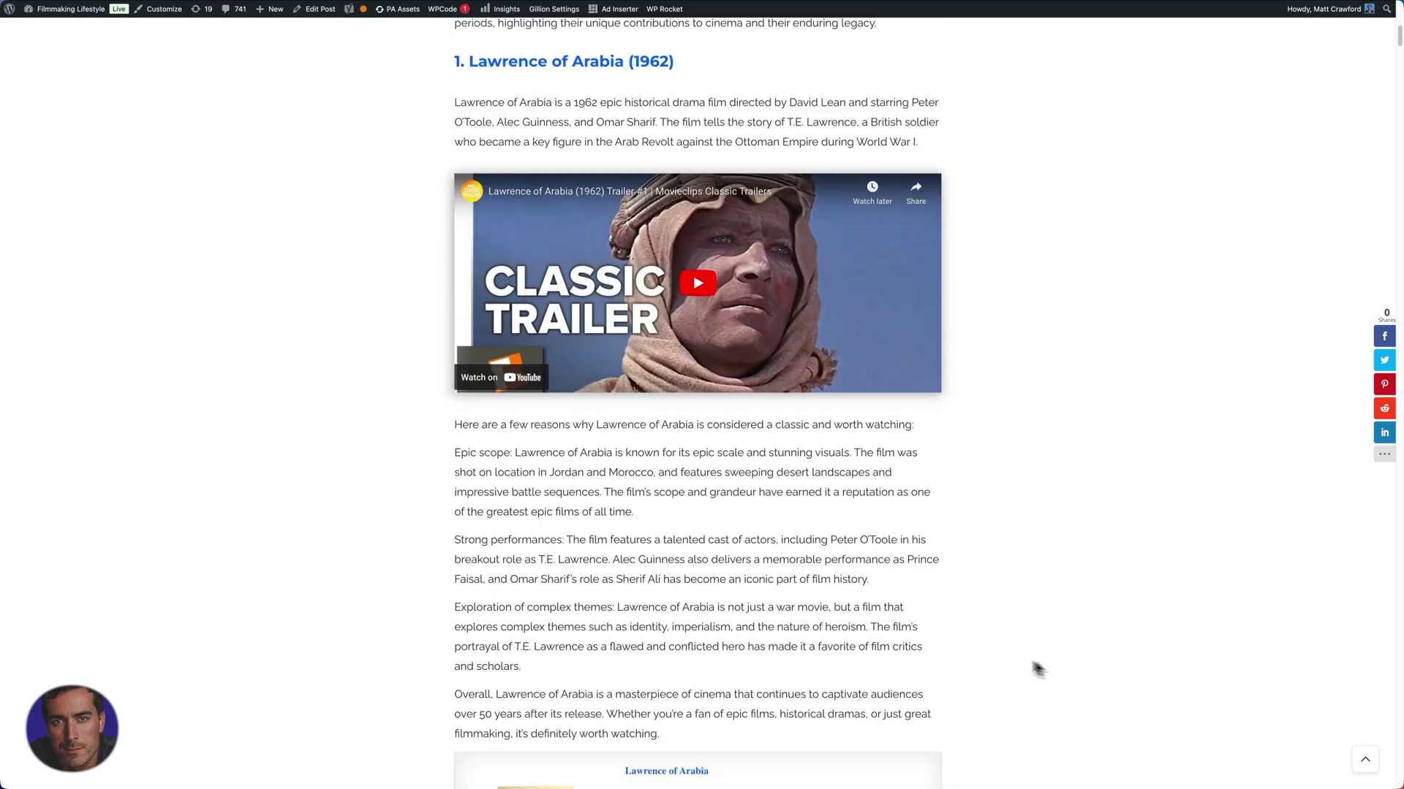
{"action": "scroll", "coordinate": [877, 602], "scroll_direction": "down", "scroll_amount": 6}
{"action": "scroll", "coordinate": [940, 614], "scroll_direction": "down", "scroll_amount": 1}
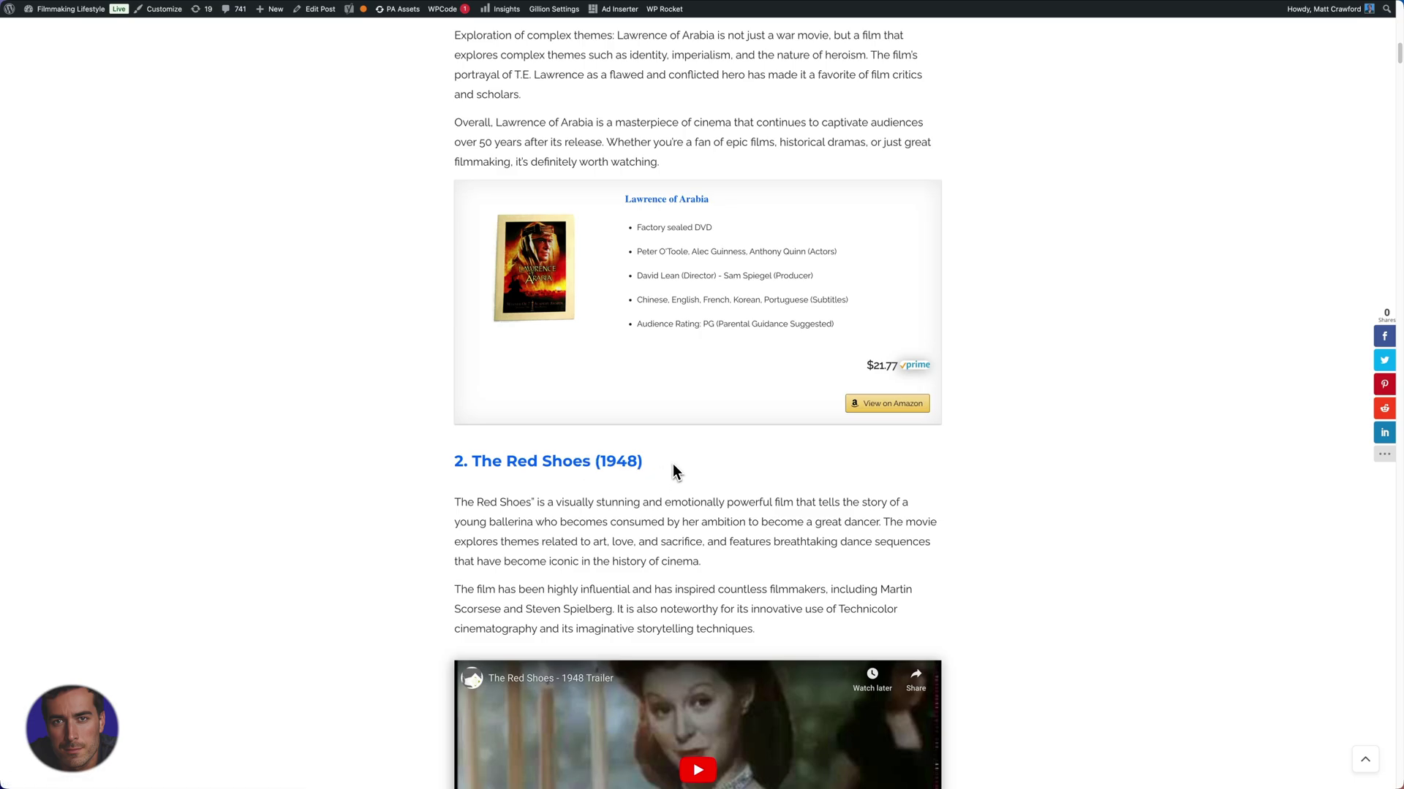
{"action": "scroll", "coordinate": [680, 475], "scroll_direction": "down", "scroll_amount": 15}
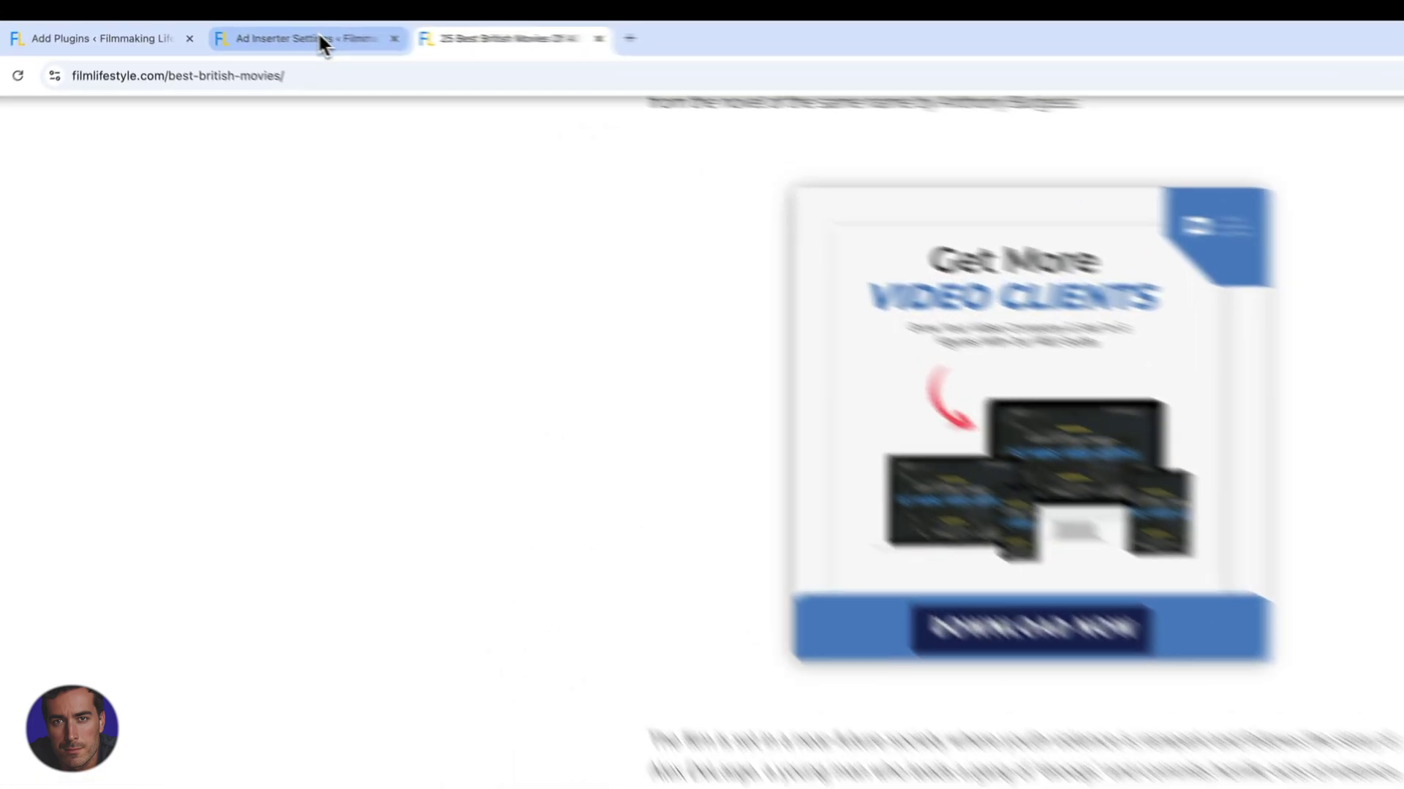
{"action": "left_click", "coordinate": [263, 24]}
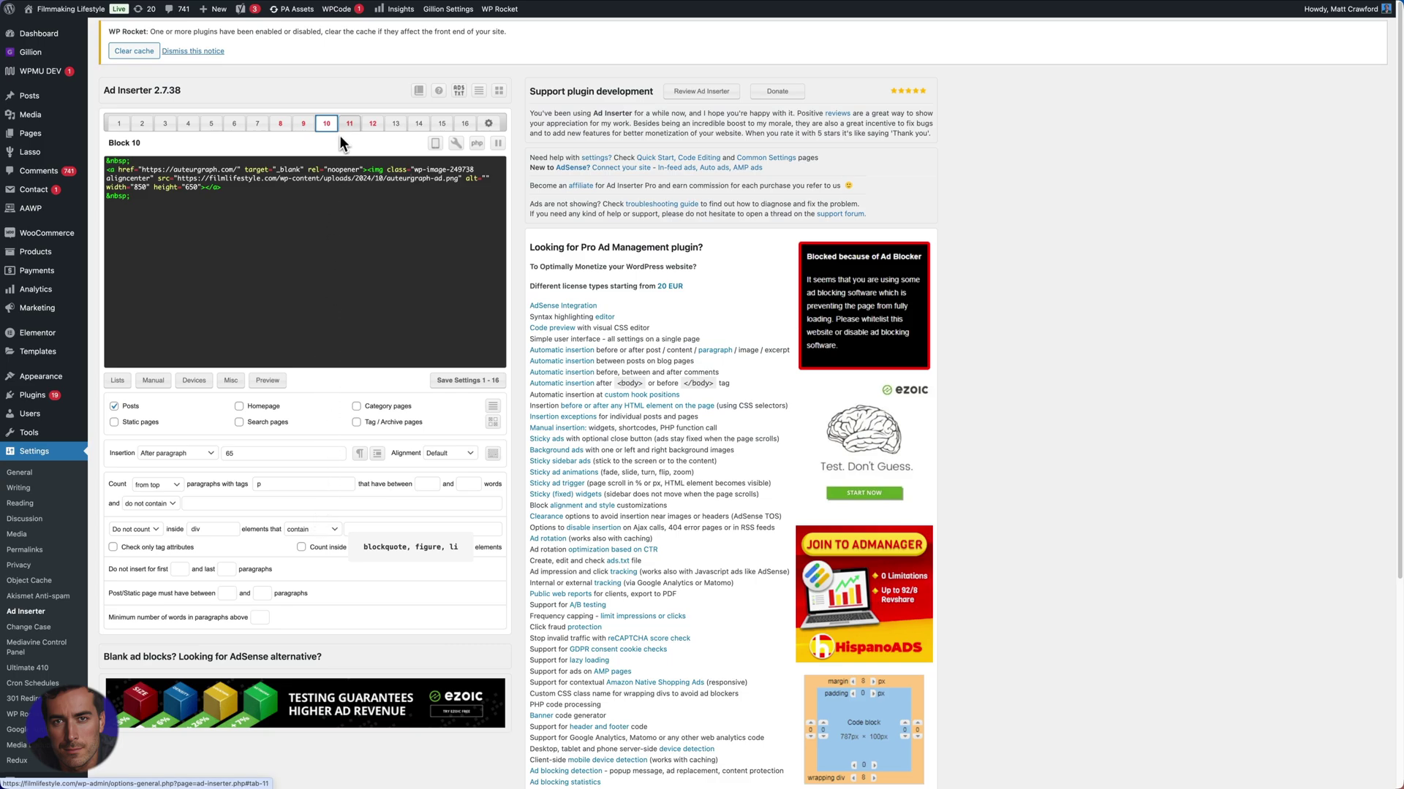
- Review the ad code of blocks 8, 11 and 12, including Block 8's image URL
{"action": "left_click", "coordinate": [283, 122]}
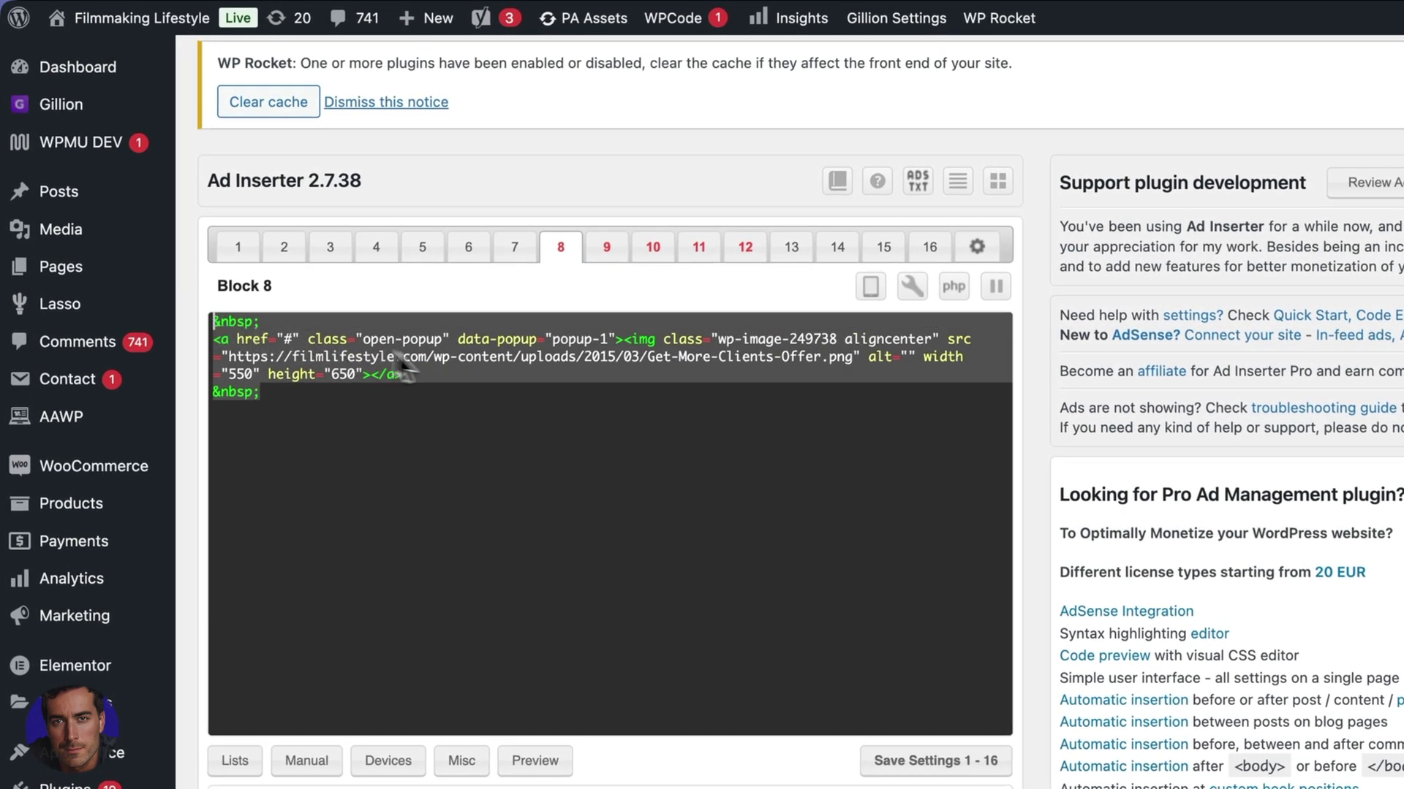
{"action": "left_click", "coordinate": [458, 356]}
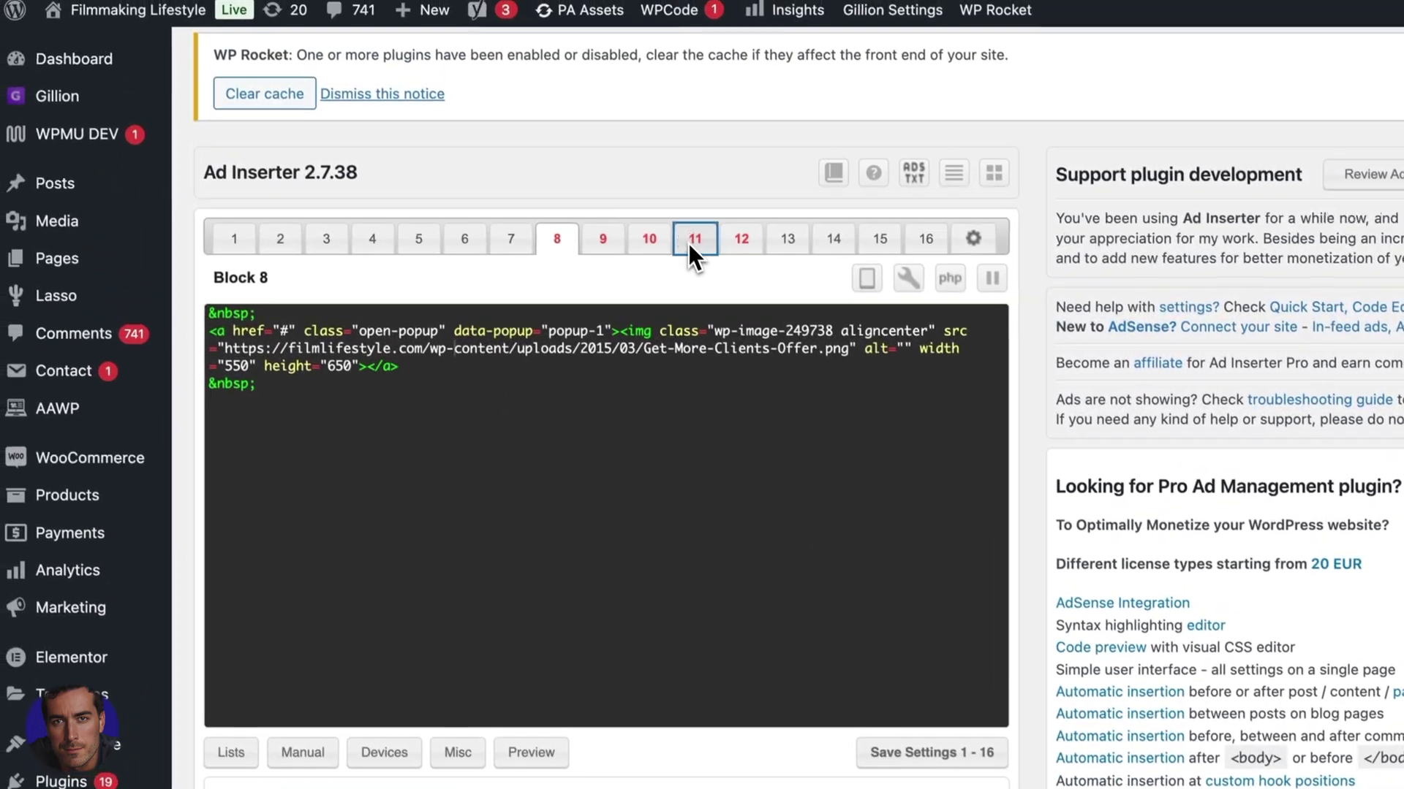
{"action": "left_click", "coordinate": [690, 241]}
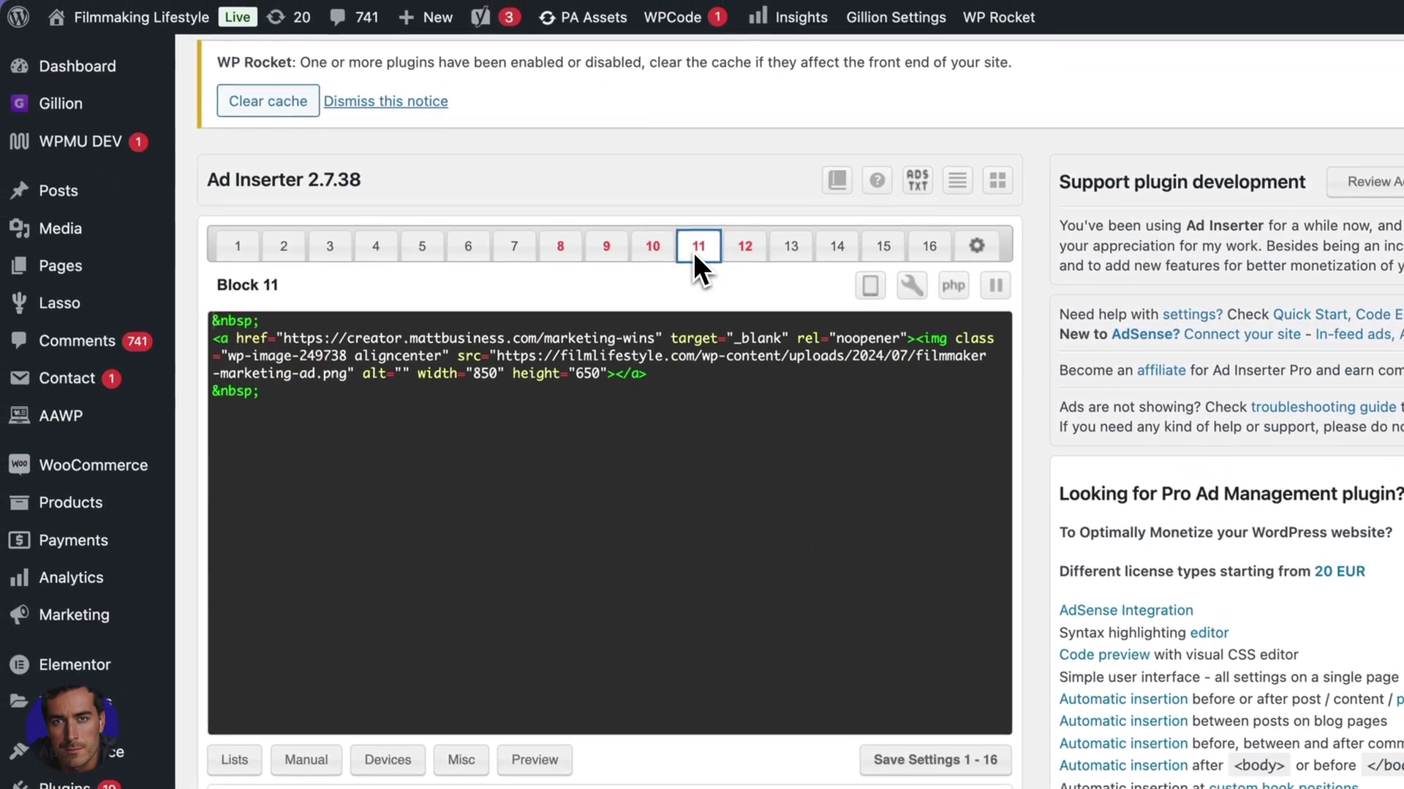
{"action": "left_click", "coordinate": [745, 247]}
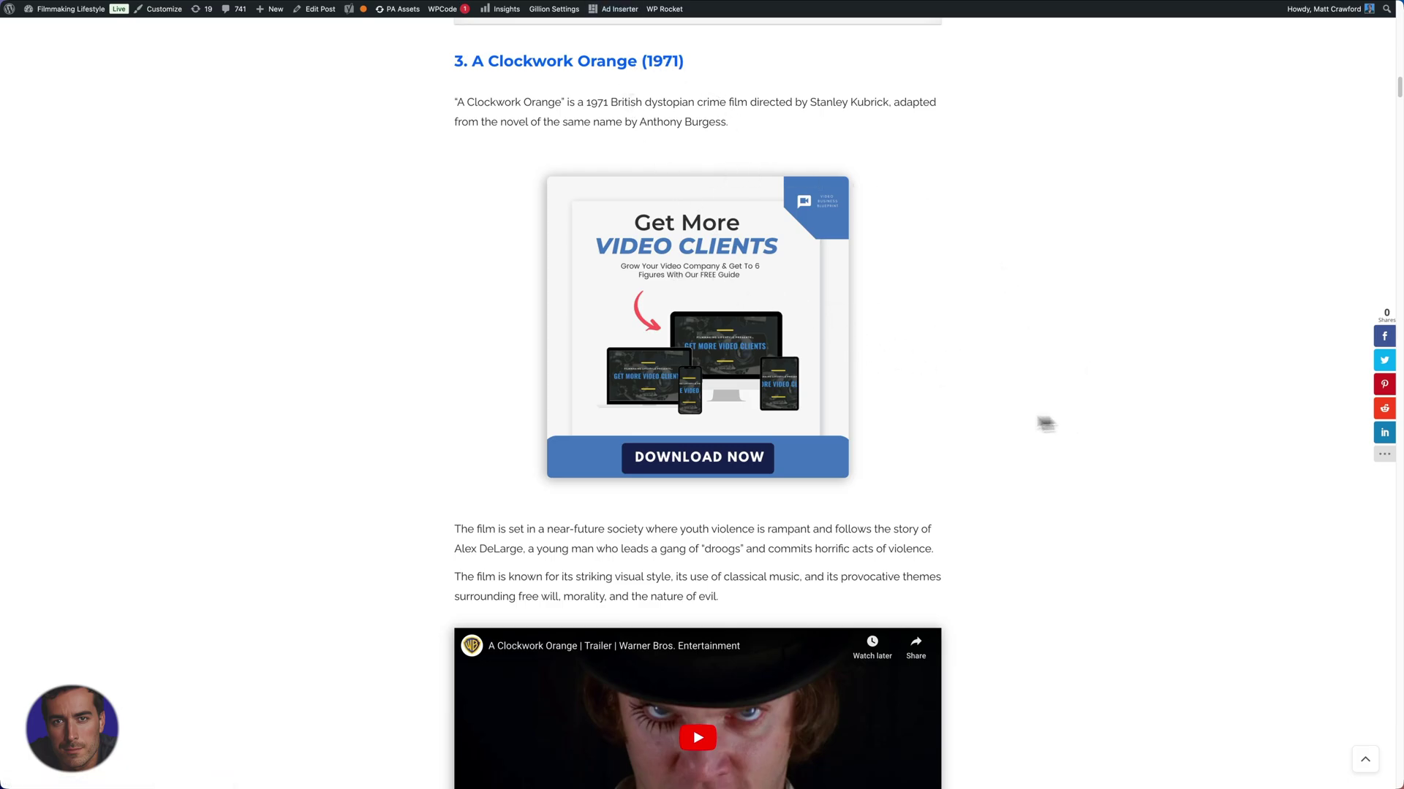
- Scroll the live post down to the film-industry database banner and check the paragraph above it
{"action": "scroll", "coordinate": [967, 434], "scroll_direction": "down", "scroll_amount": 2}
{"action": "scroll", "coordinate": [966, 426], "scroll_direction": "down", "scroll_amount": 17}
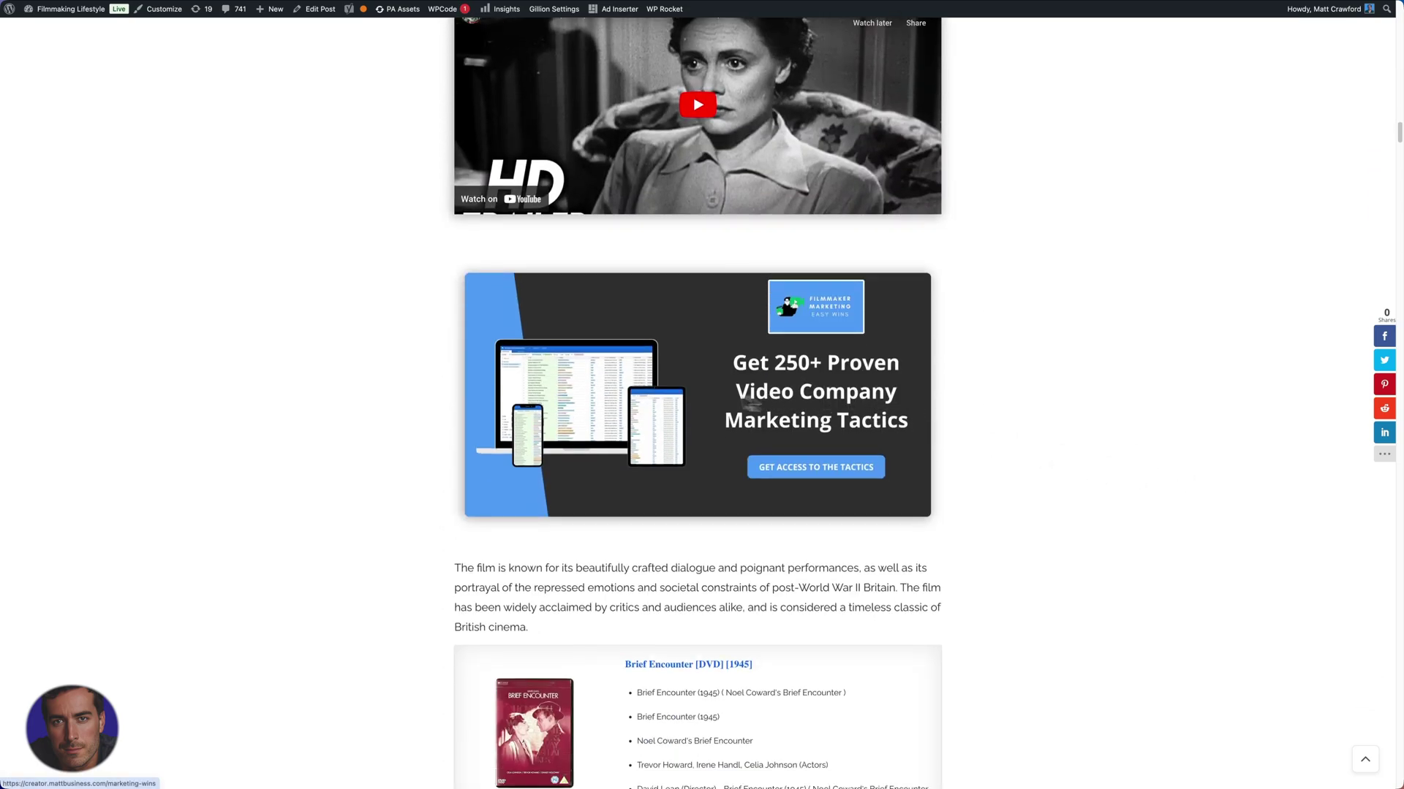
{"action": "scroll", "coordinate": [877, 395], "scroll_direction": "down", "scroll_amount": 2}
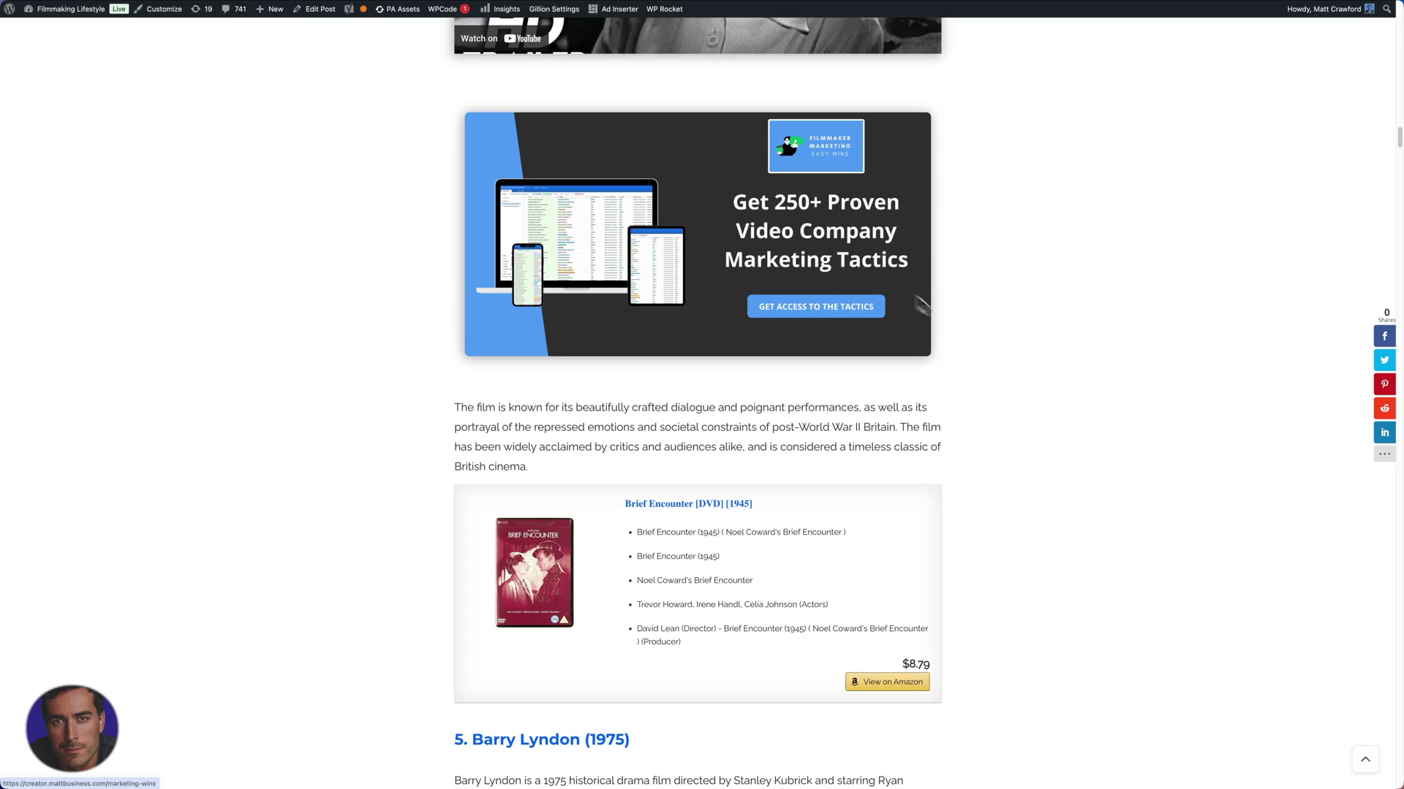
{"action": "scroll", "coordinate": [989, 355], "scroll_direction": "down", "scroll_amount": 8}
{"action": "scroll", "coordinate": [990, 356], "scroll_direction": "down", "scroll_amount": 12}
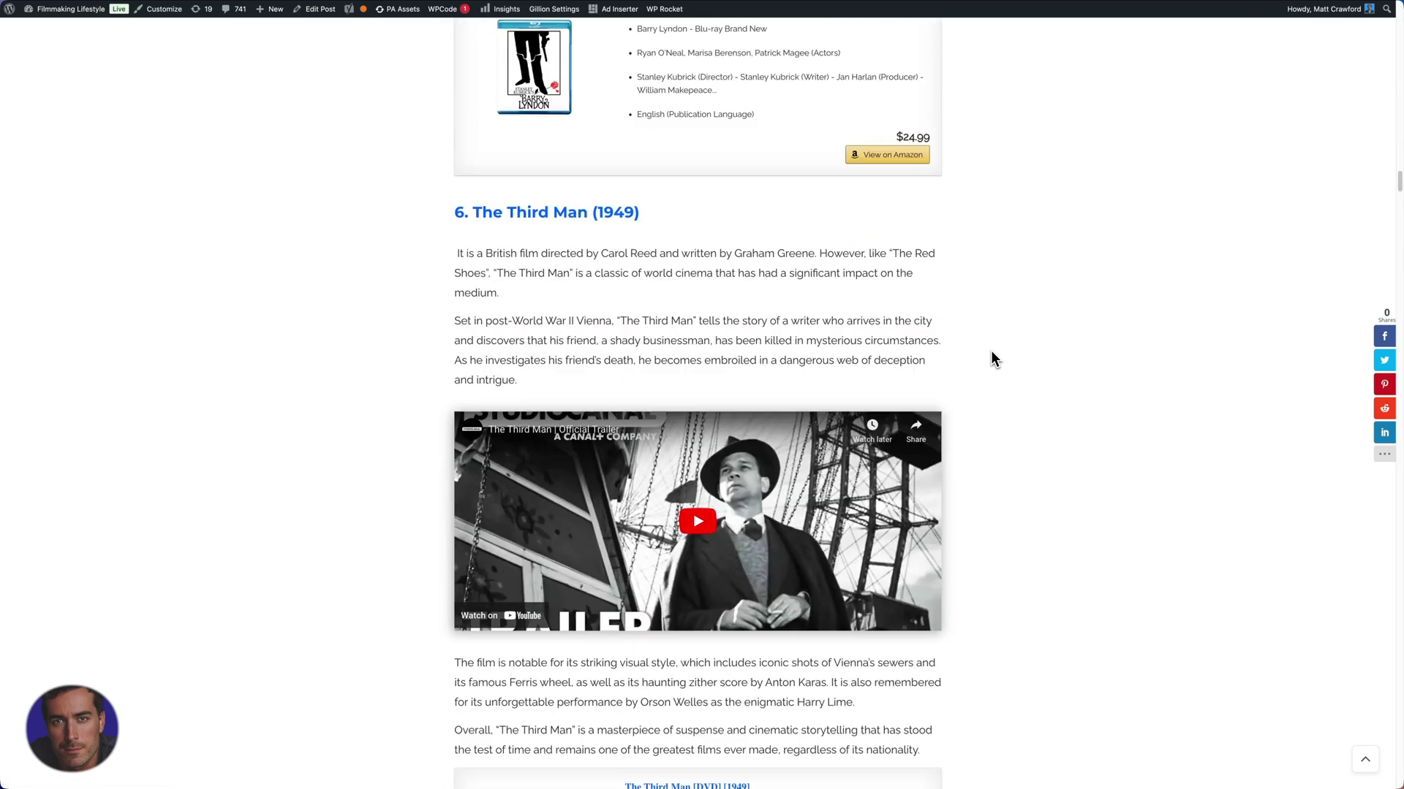
{"action": "scroll", "coordinate": [991, 358], "scroll_direction": "down", "scroll_amount": 15}
{"action": "scroll", "coordinate": [992, 359], "scroll_direction": "up", "scroll_amount": 2}
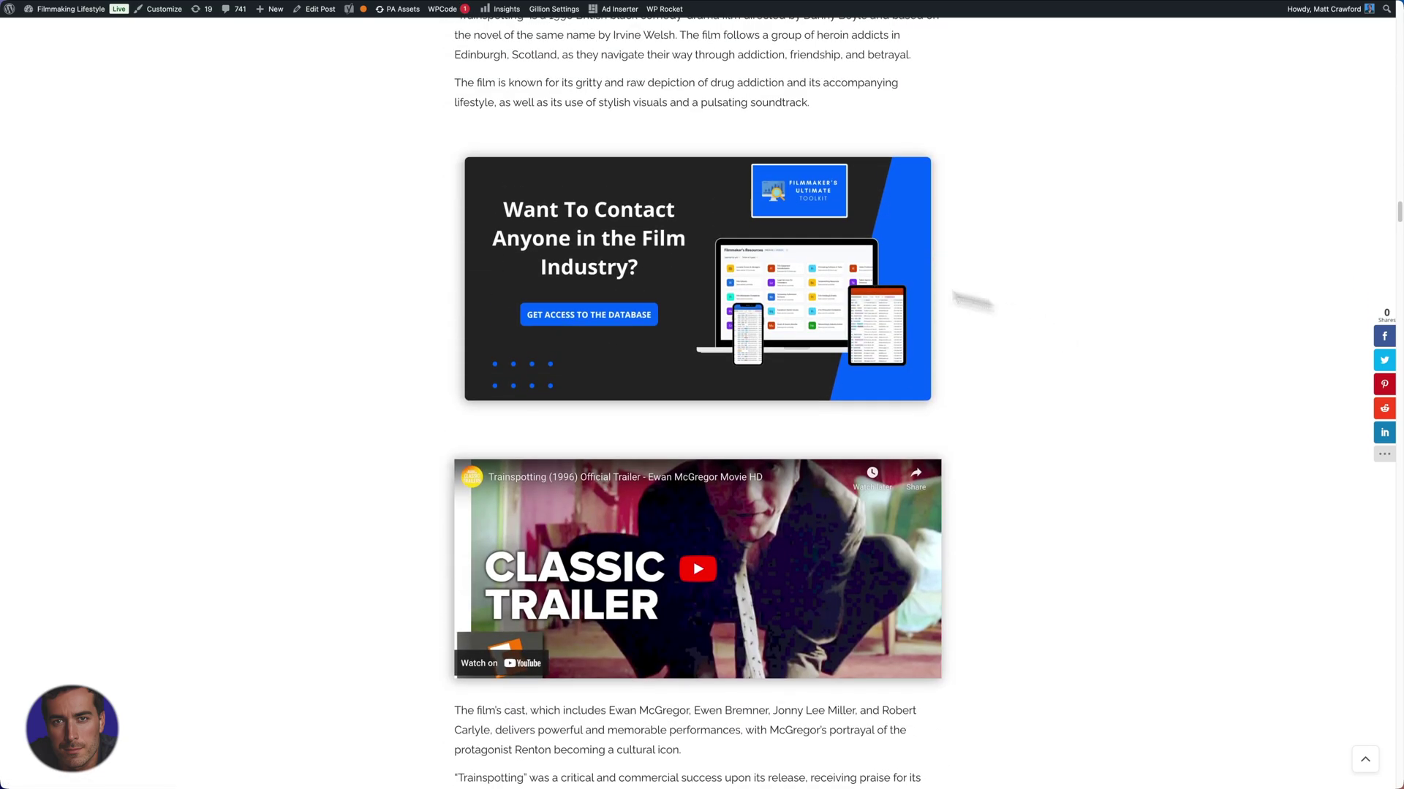
{"action": "left_click_drag", "start_coordinate": [823, 109], "coordinate": [553, 87]}
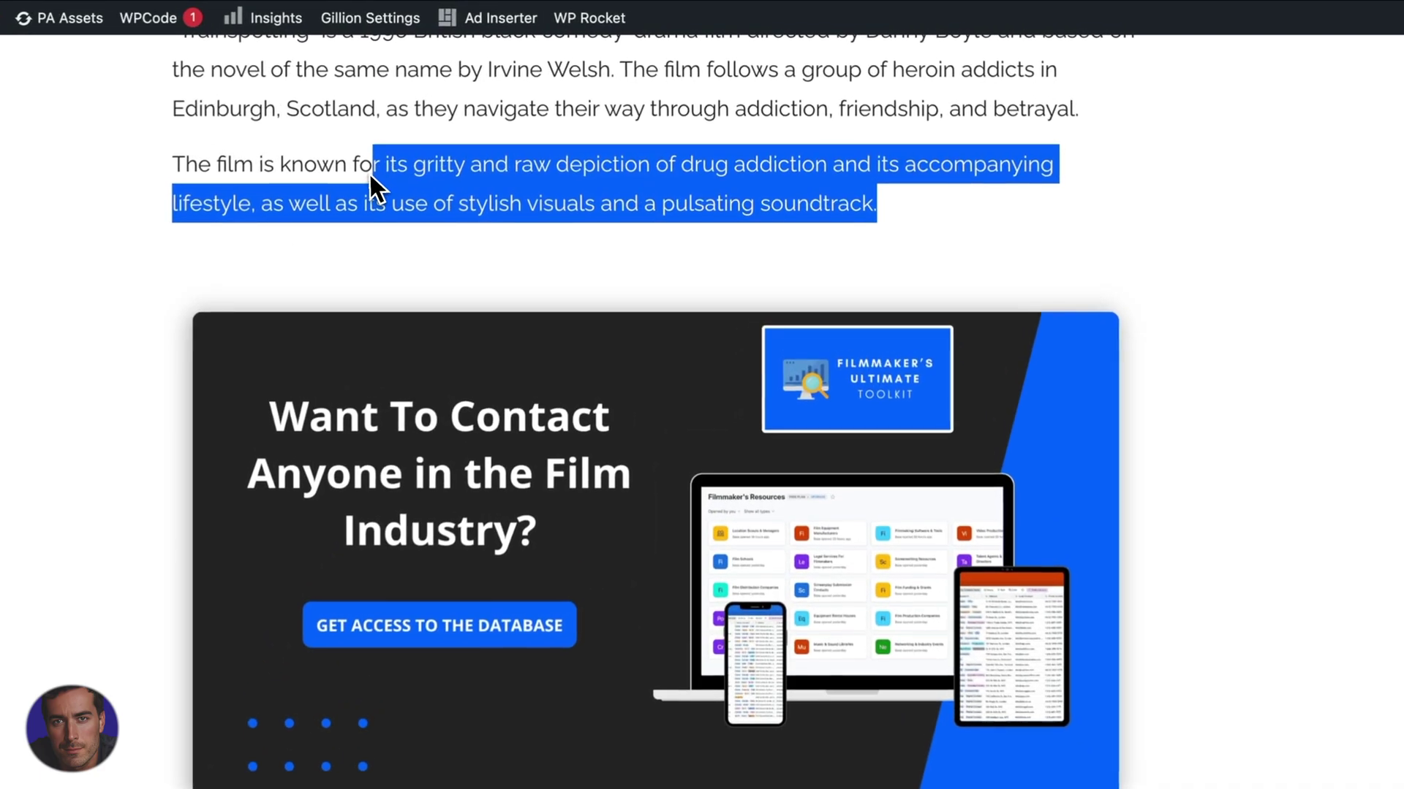
{"action": "left_click", "coordinate": [680, 187]}
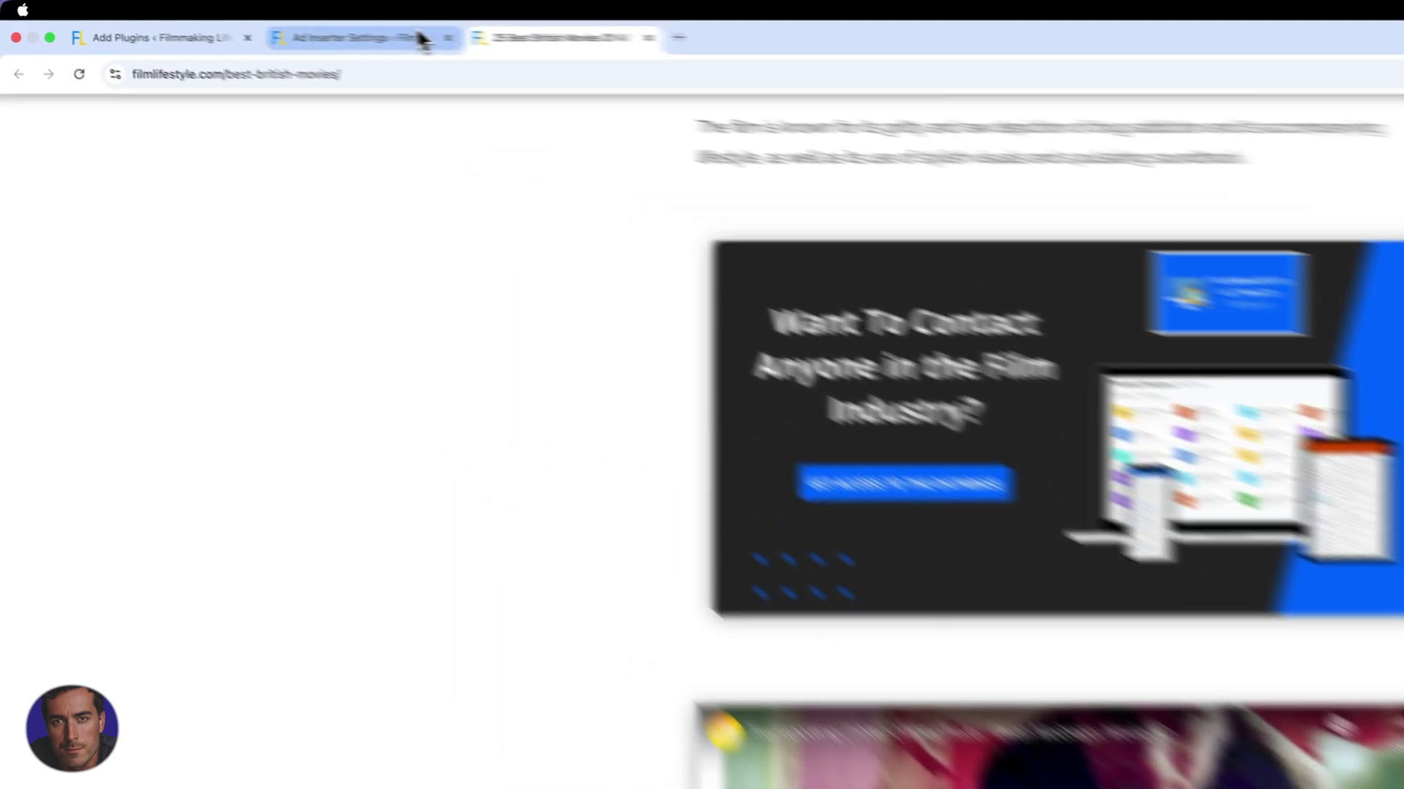
{"action": "left_click", "coordinate": [299, 28]}
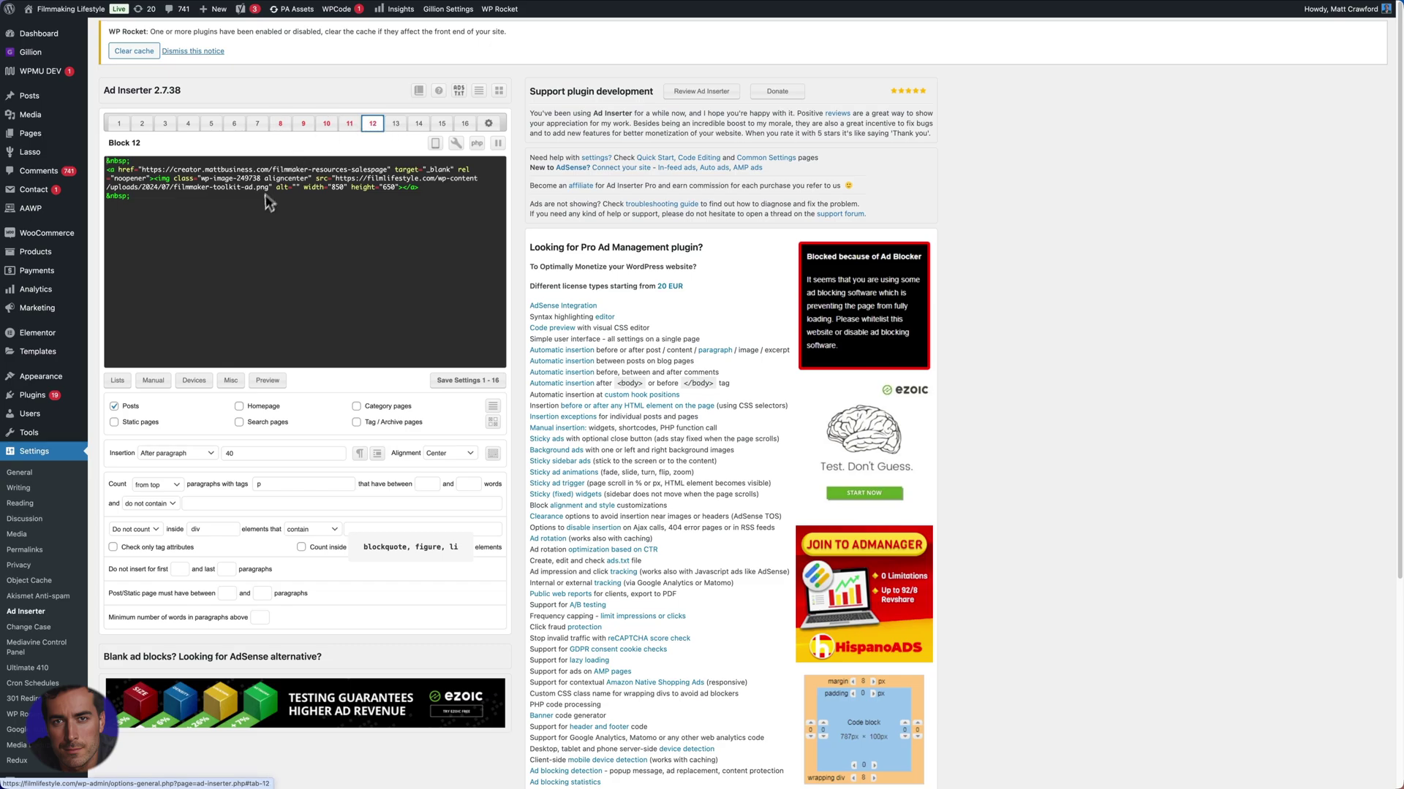
- Bring back the Ad Inserter – Ad Manager & AdSense Ads search result offering an update
{"action": "left_click", "coordinate": [102, 24]}
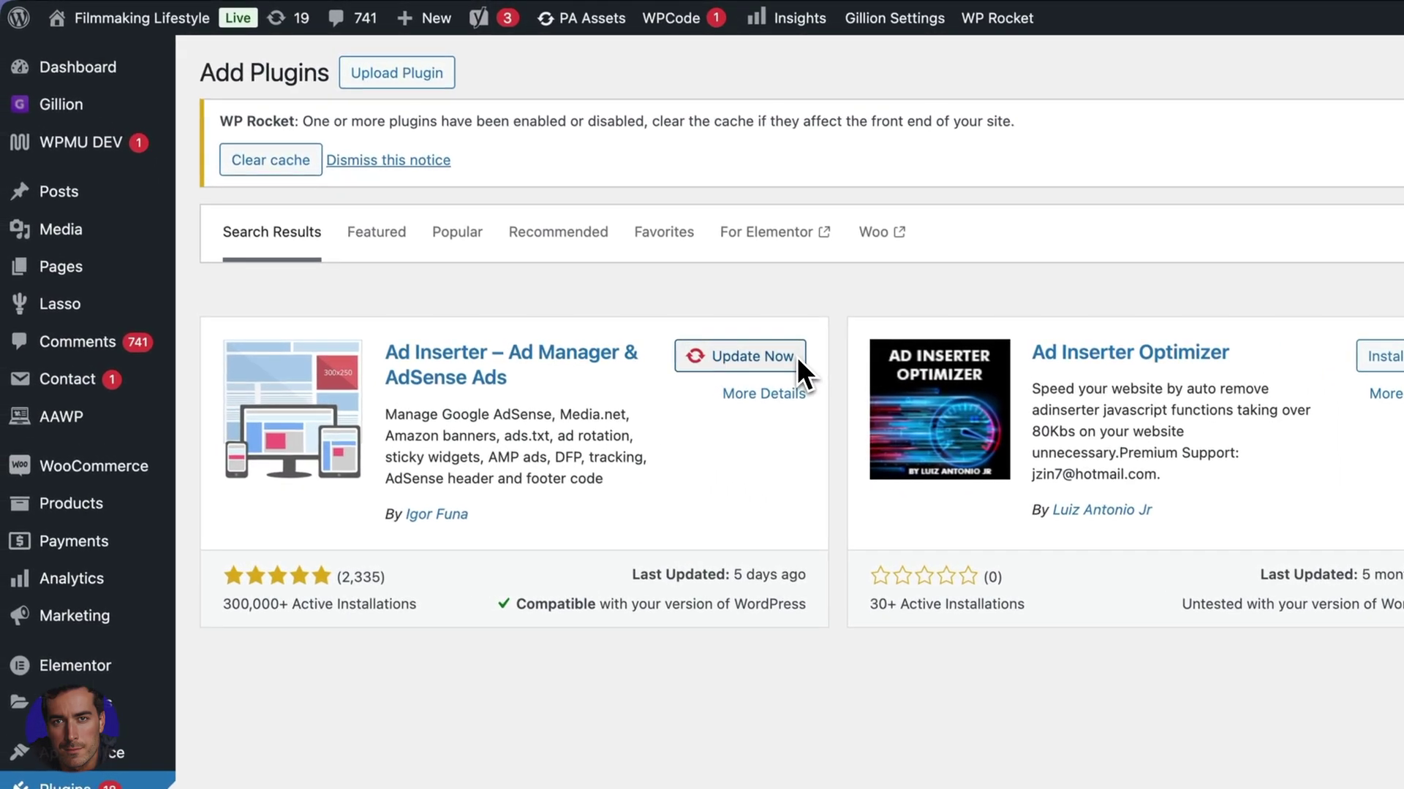
- Return to the live post showing the 'Want To Contact Anyone in the Film Industry?' banner
{"action": "mouse_move", "coordinate": [548, 2]}
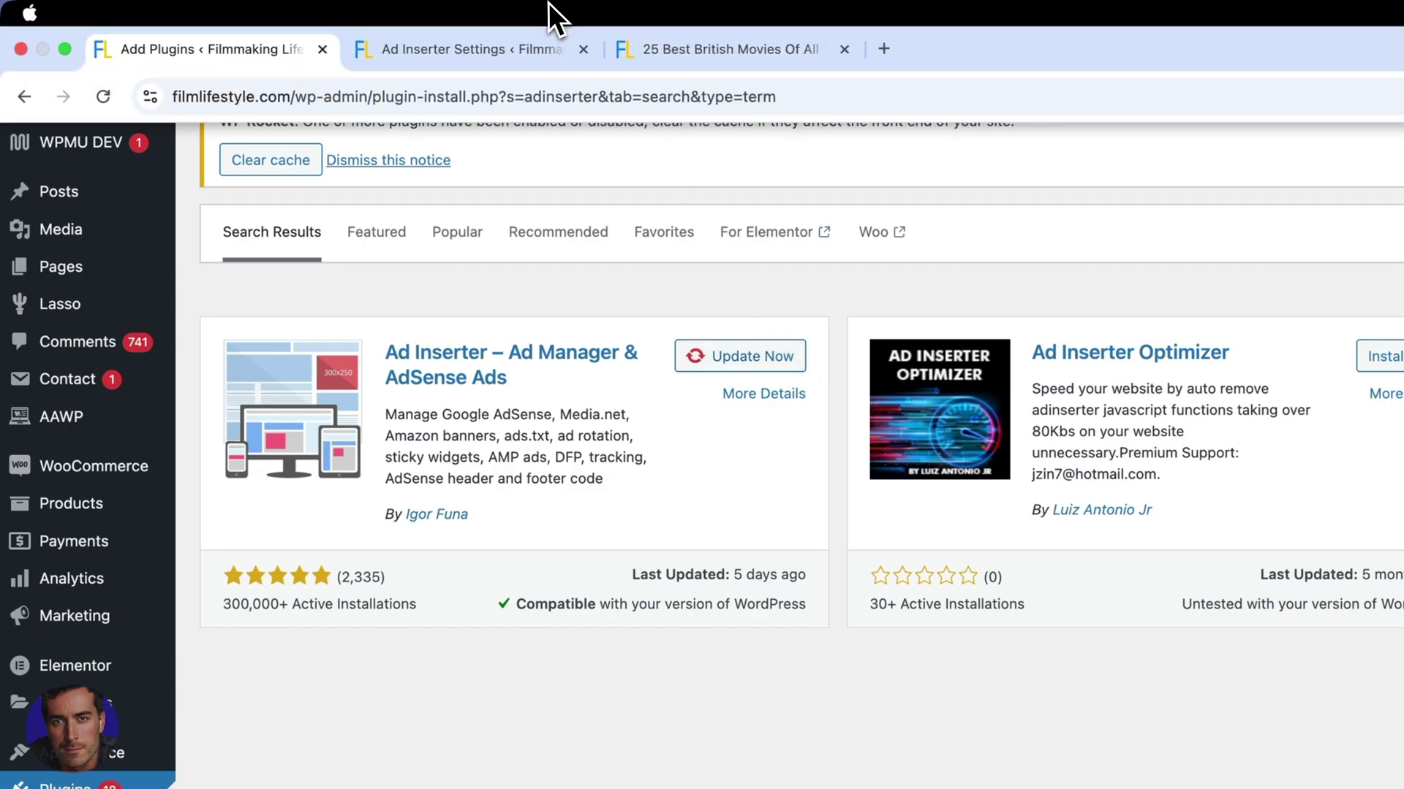
{"action": "left_click", "coordinate": [440, 37]}
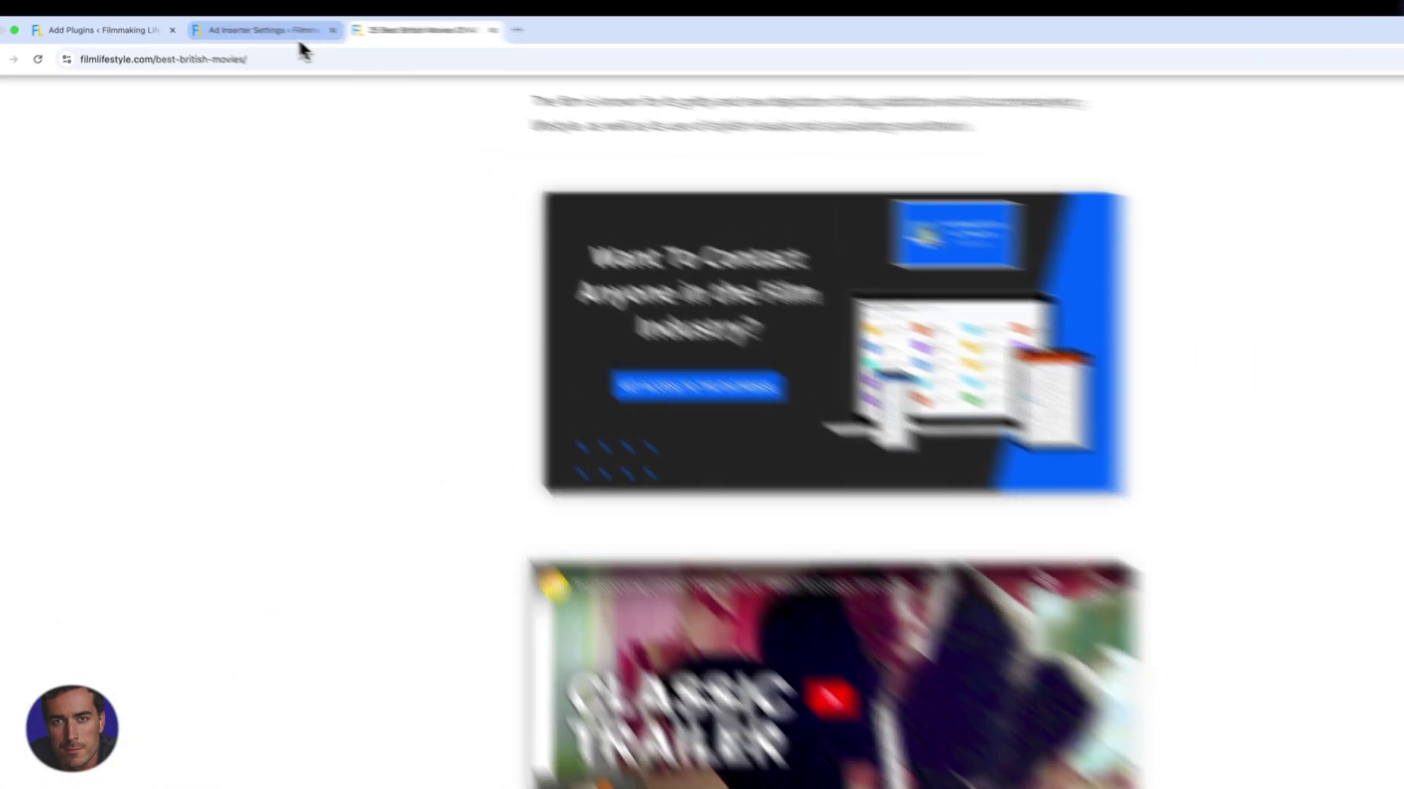
- Inspect Block 12's filmmaker-toolkit-ad.png image URL without changing the code
{"action": "left_click", "coordinate": [306, 33]}
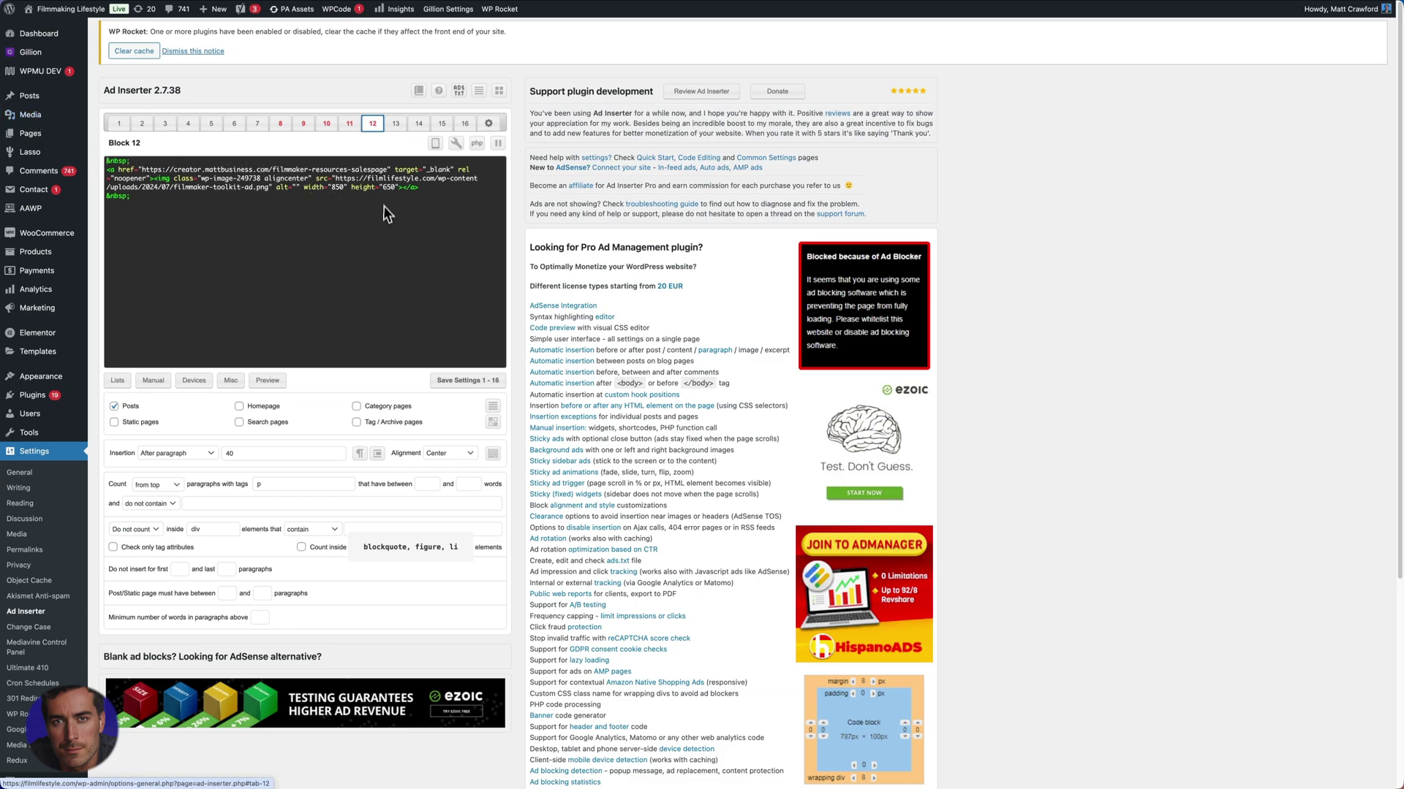
{"action": "left_click_drag", "start_coordinate": [335, 178], "coordinate": [269, 187]}
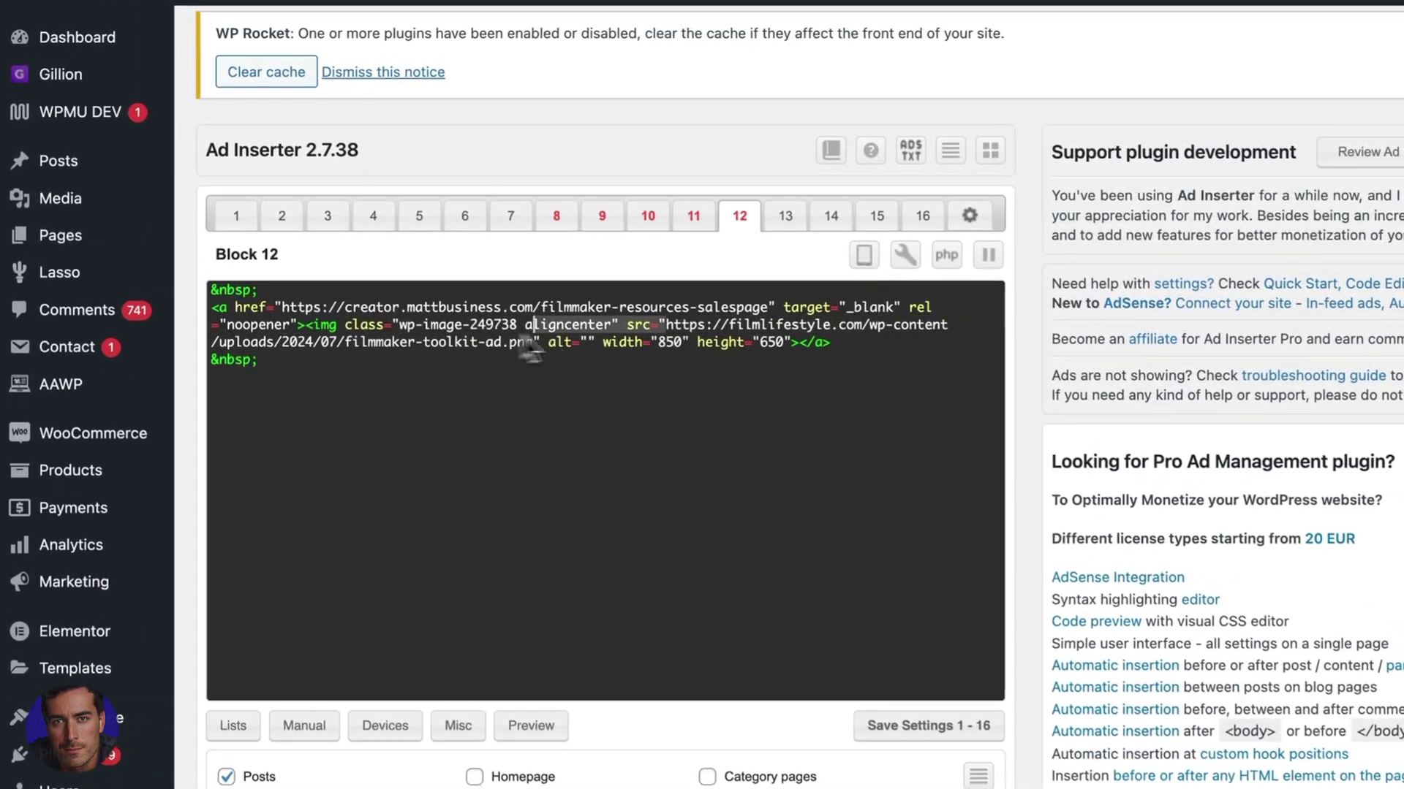
{"action": "left_click", "coordinate": [617, 361]}
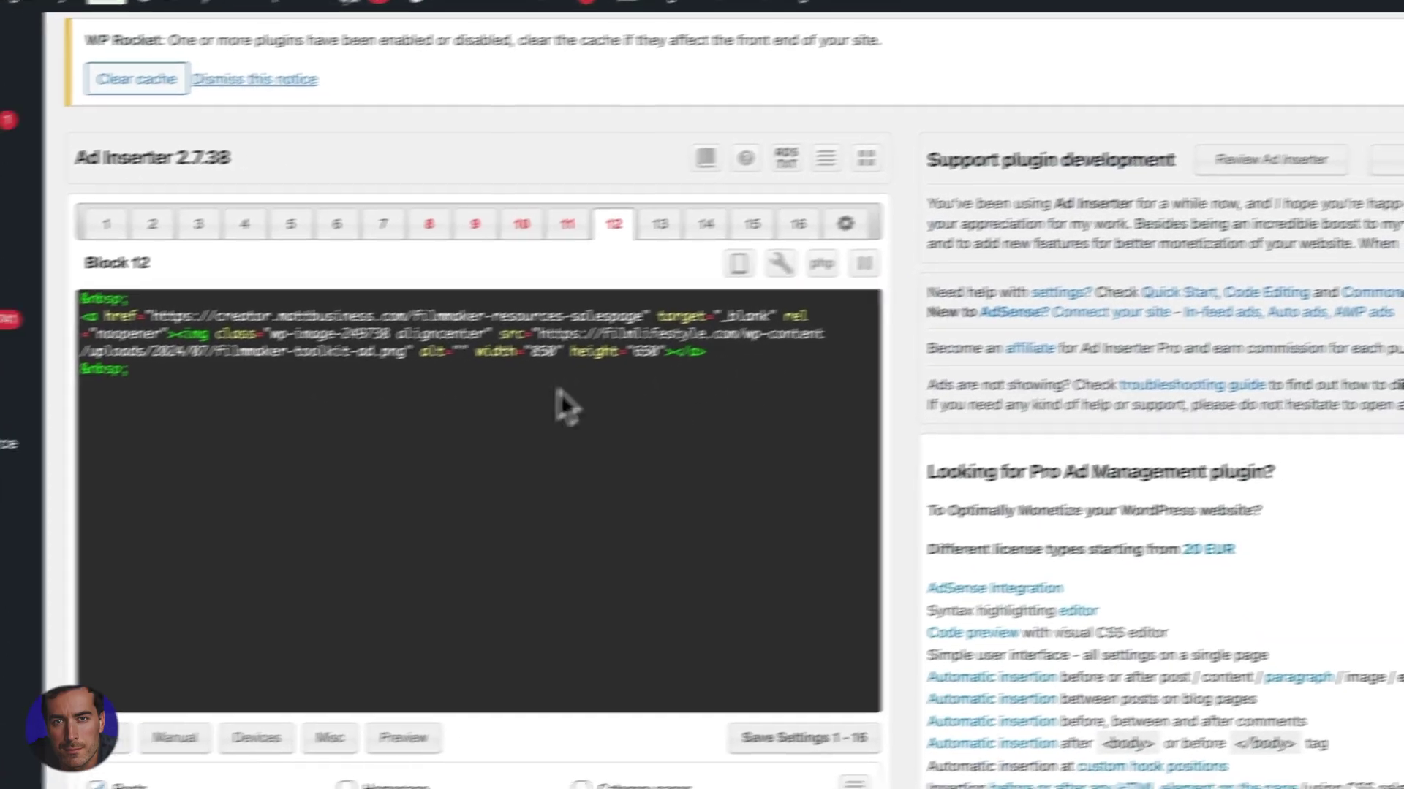